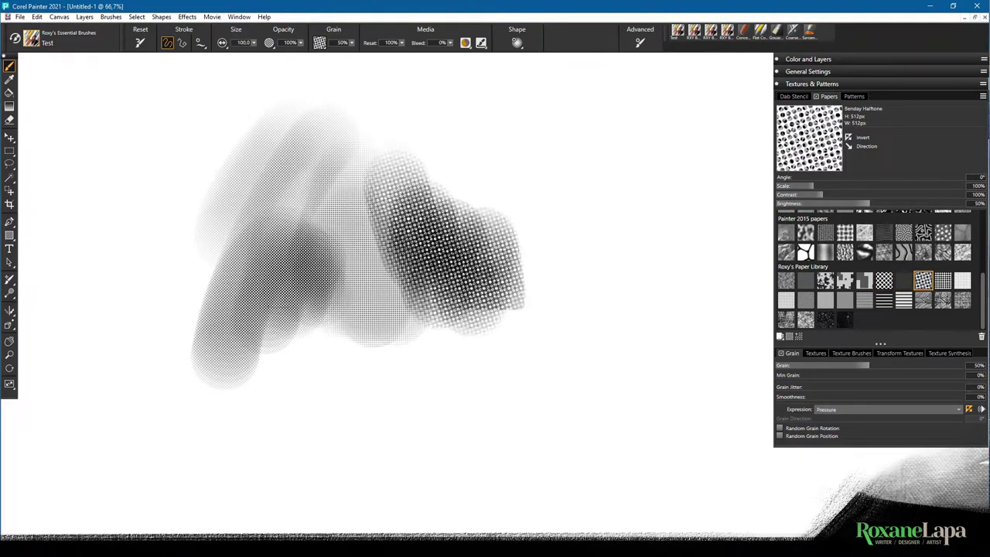
Paint test strokes on the canvas with the square grid, Screen5 and Pinstripe1 papers
{"action": "left_click", "coordinate": [943, 283]}
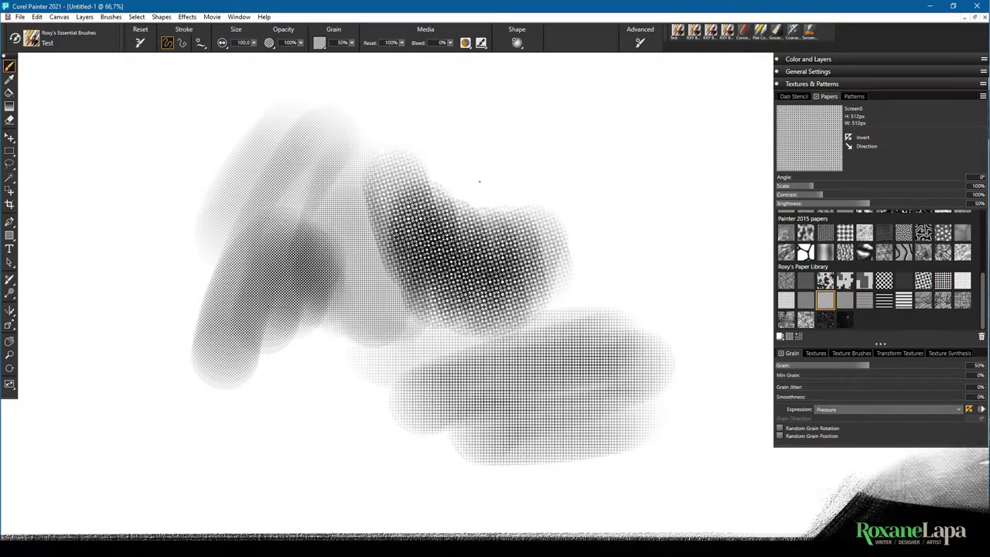
{"action": "mouse_move", "coordinate": [484, 176]}
{"action": "left_mouse_down"}
{"action": "mouse_move", "coordinate": [580, 205]}
{"action": "mouse_move", "coordinate": [623, 306]}
{"action": "left_mouse_up"}
{"action": "left_click", "coordinate": [846, 298]}
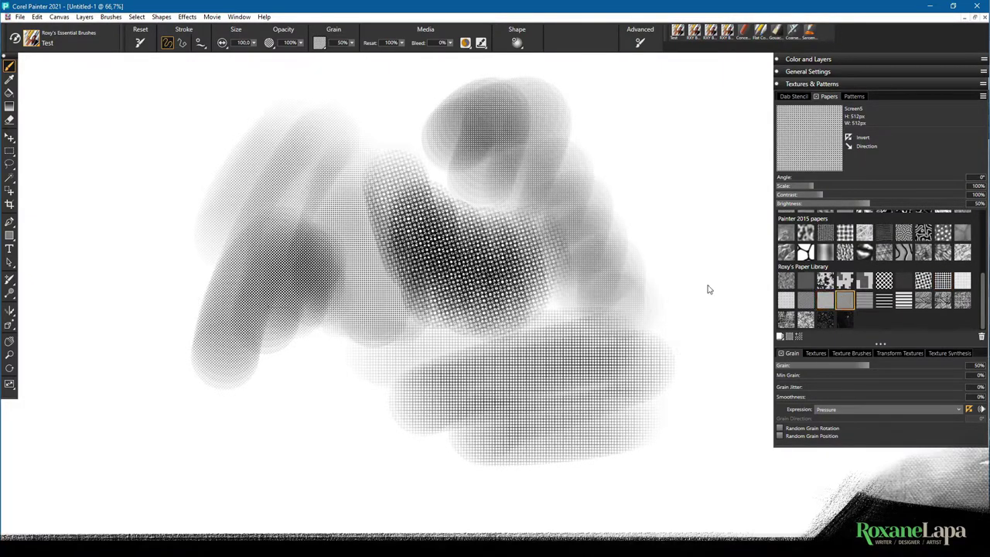
{"action": "mouse_move", "coordinate": [280, 419]}
{"action": "left_mouse_down"}
{"action": "mouse_move", "coordinate": [327, 359]}
{"action": "mouse_move", "coordinate": [442, 442]}
{"action": "mouse_move", "coordinate": [489, 448]}
{"action": "left_mouse_up"}
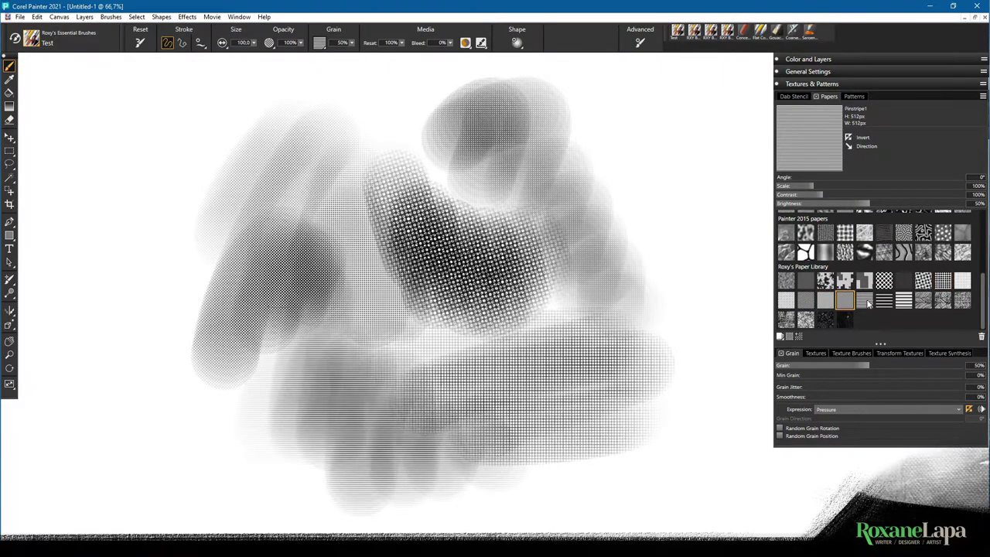
Paint test strokes with the Pins2 and Pinstripe3 papers over the existing texture swatches
{"action": "left_click", "coordinate": [867, 302]}
{"action": "mouse_move", "coordinate": [480, 345]}
{"action": "left_mouse_down"}
{"action": "mouse_move", "coordinate": [295, 351]}
{"action": "mouse_move", "coordinate": [174, 302]}
{"action": "mouse_move", "coordinate": [203, 232]}
{"action": "left_mouse_up"}
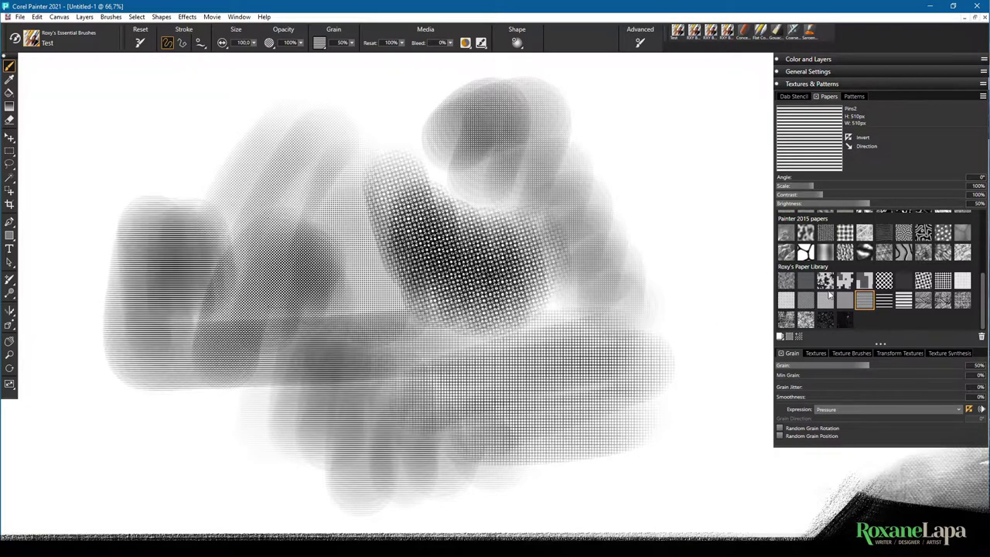
{"action": "left_click", "coordinate": [884, 303]}
{"action": "mouse_move", "coordinate": [201, 363]}
{"action": "left_mouse_down"}
{"action": "mouse_move", "coordinate": [310, 433]}
{"action": "mouse_move", "coordinate": [378, 398]}
{"action": "left_mouse_up"}
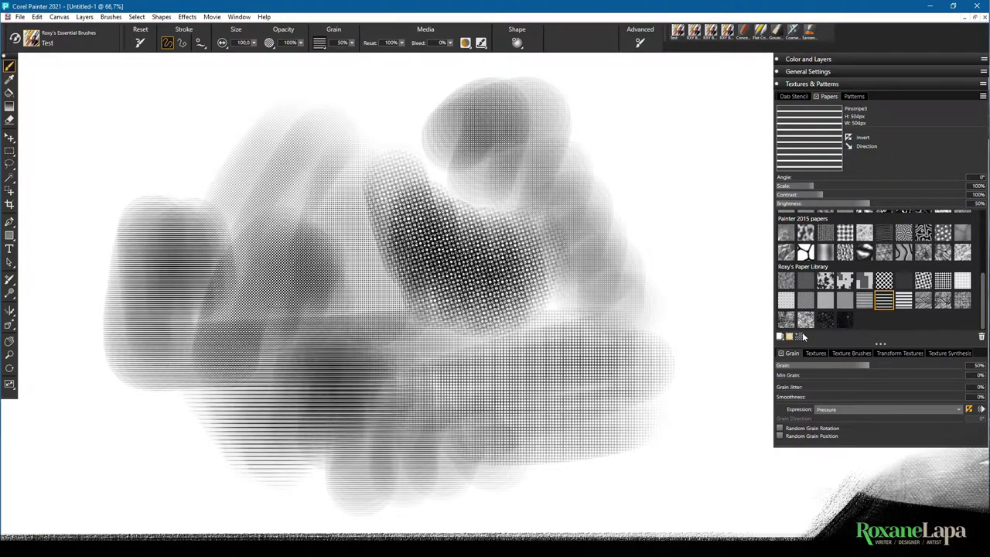
Paint more test strokes with the wide white stripe paper and the scratch2 paper across the swatches
{"action": "left_click", "coordinate": [902, 300]}
{"action": "mouse_move", "coordinate": [190, 164]}
{"action": "left_mouse_down"}
{"action": "mouse_move", "coordinate": [205, 116]}
{"action": "mouse_move", "coordinate": [381, 266]}
{"action": "left_mouse_up"}
{"action": "left_click", "coordinate": [844, 319]}
{"action": "mouse_move", "coordinate": [541, 298]}
{"action": "left_mouse_down"}
{"action": "mouse_move", "coordinate": [464, 185]}
{"action": "mouse_move", "coordinate": [328, 248]}
{"action": "mouse_move", "coordinate": [348, 333]}
{"action": "left_mouse_up"}
{"action": "mouse_move", "coordinate": [286, 271]}
{"action": "left_mouse_down"}
{"action": "mouse_move", "coordinate": [364, 452]}
{"action": "mouse_move", "coordinate": [502, 332]}
{"action": "mouse_move", "coordinate": [672, 375]}
{"action": "left_mouse_up"}
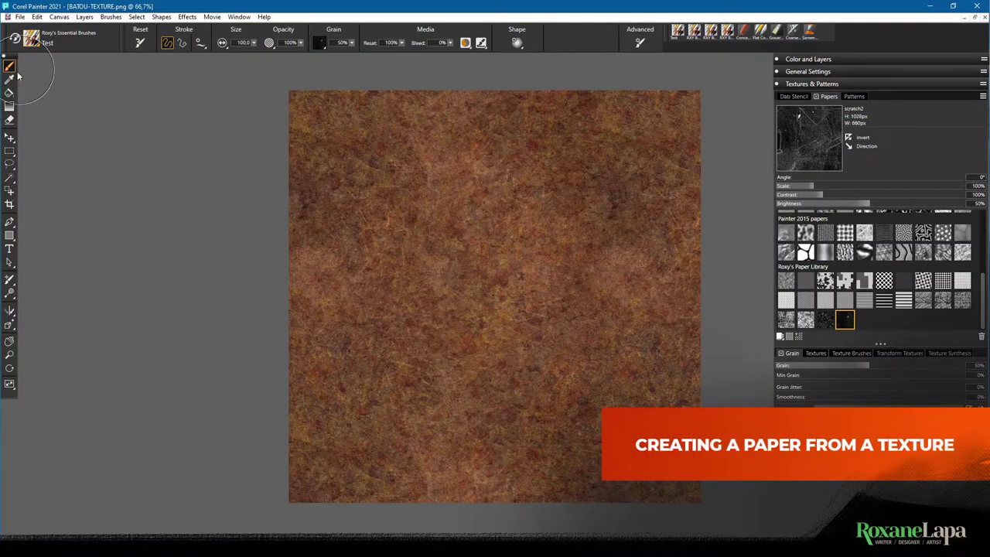
Select the entire brown BATOU-TEXTURE.png image and start capturing it as a paper named Batou with crossfade 0
{"action": "left_click", "coordinate": [9, 151]}
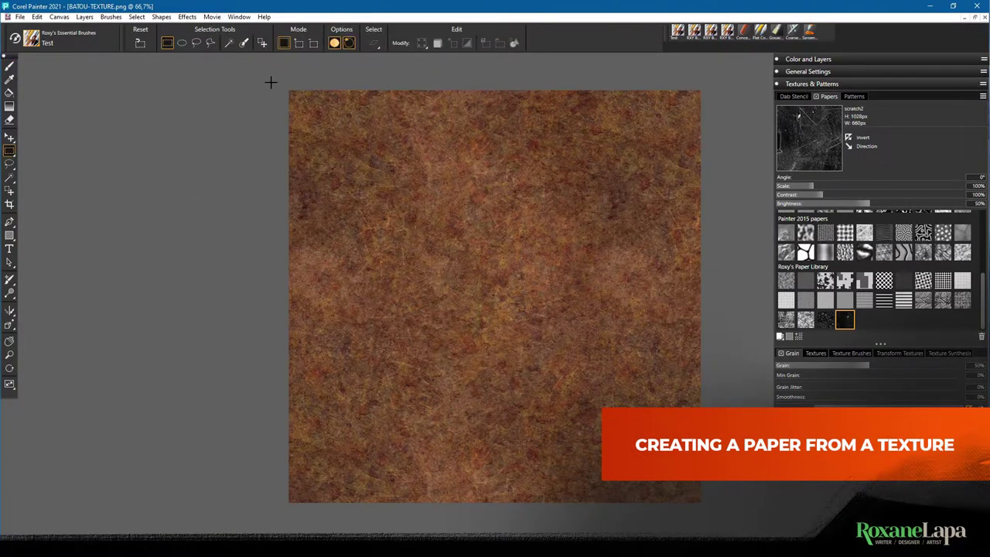
{"action": "left_click_drag", "start_coordinate": [274, 78], "coordinate": [716, 502]}
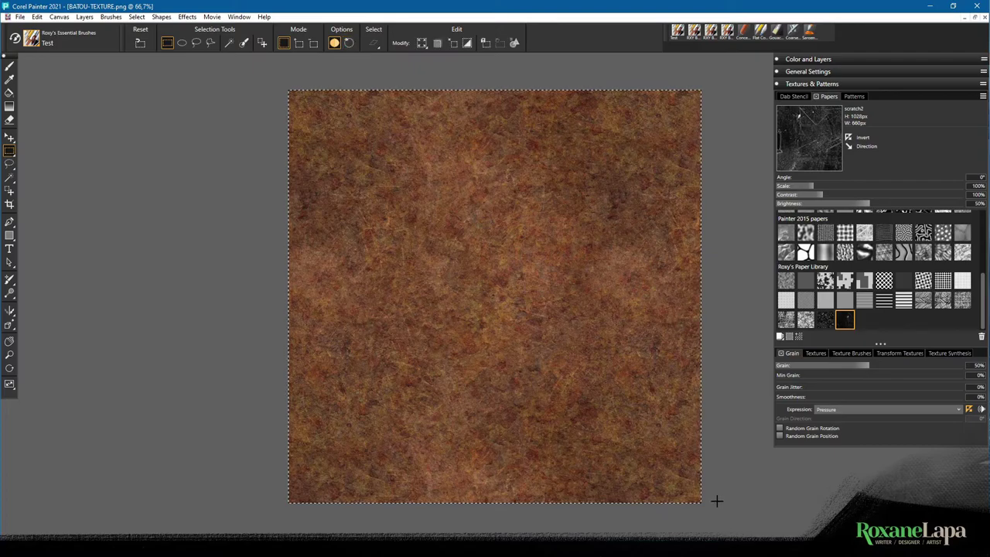
{"action": "left_click", "coordinate": [983, 96]}
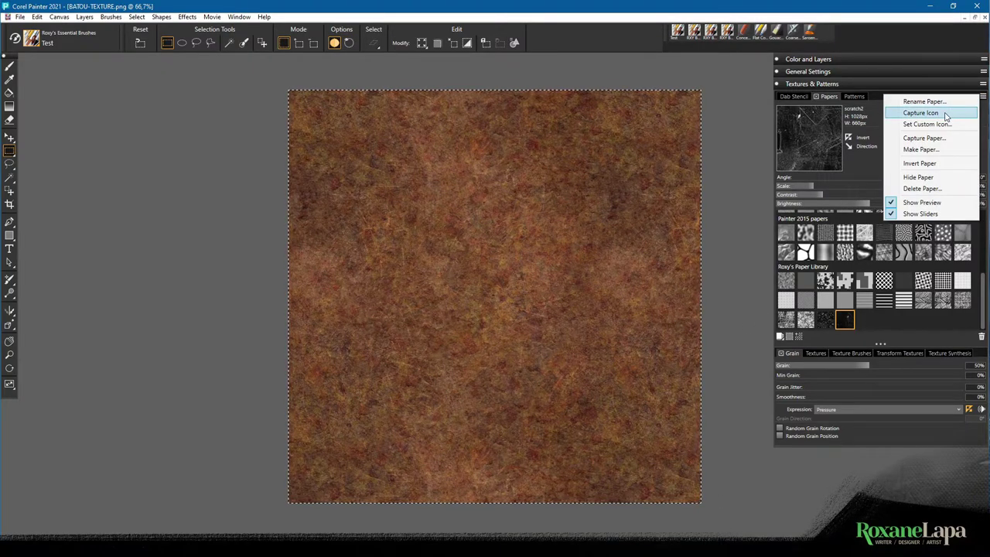
{"action": "left_click", "coordinate": [924, 138]}
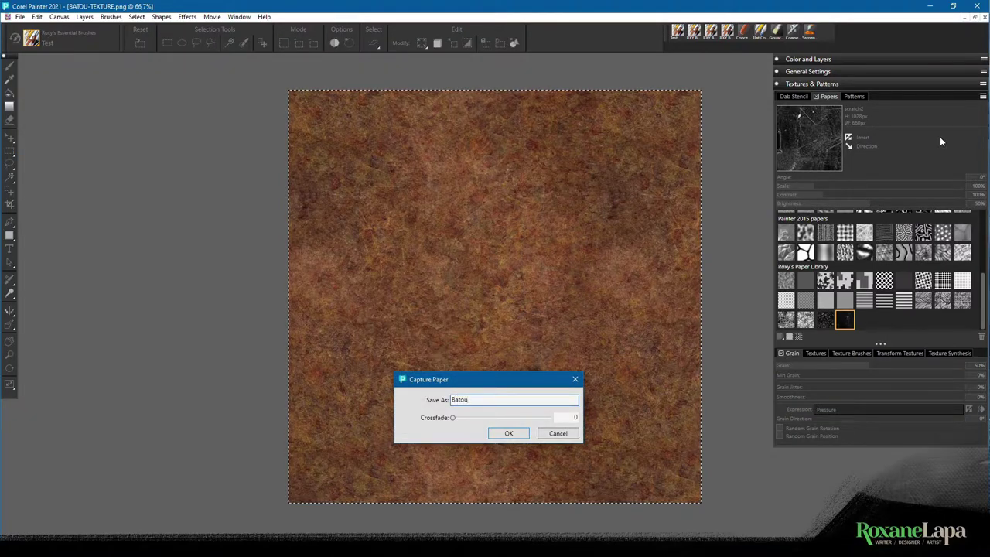
{"action": "type", "text": "Batou"}
{"action": "mouse_move", "coordinate": [453, 417]}
{"action": "left_mouse_down"}
{"action": "mouse_move", "coordinate": [464, 419]}
{"action": "mouse_move", "coordinate": [445, 421]}
{"action": "left_mouse_up"}
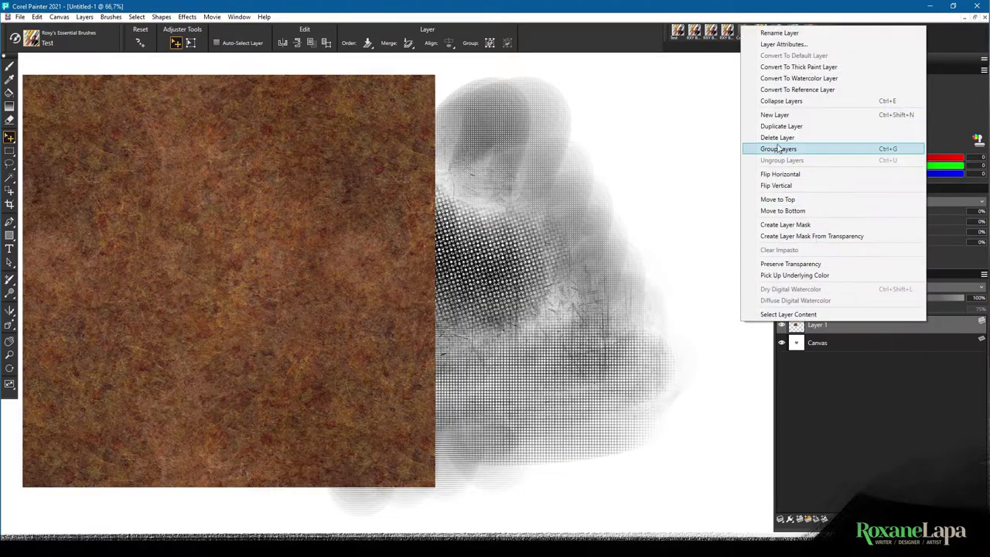
In the untitled document, make two copies of the brown texture layer and align them against the original's right and bottom edges
{"action": "left_click", "coordinate": [775, 125]}
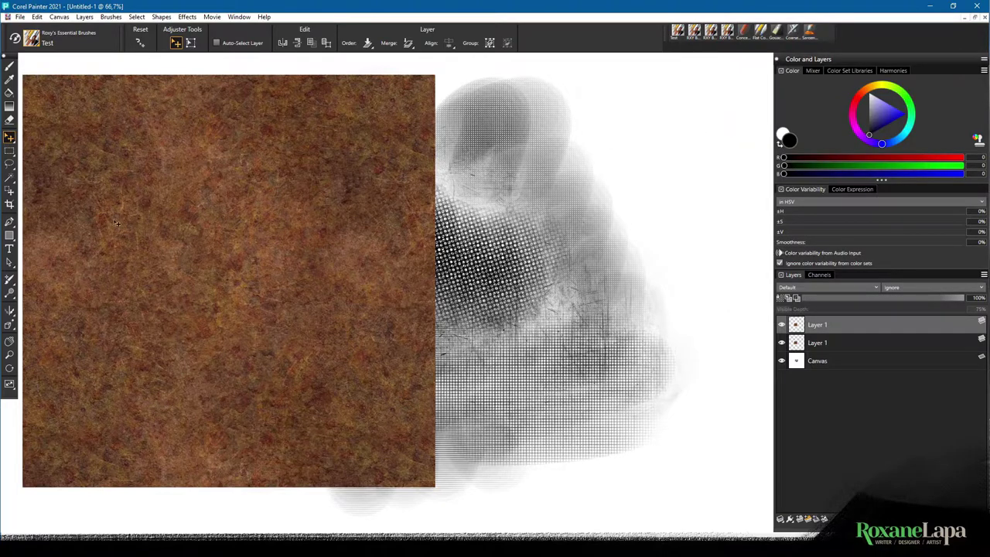
{"action": "left_click_drag", "start_coordinate": [79, 227], "coordinate": [458, 227]}
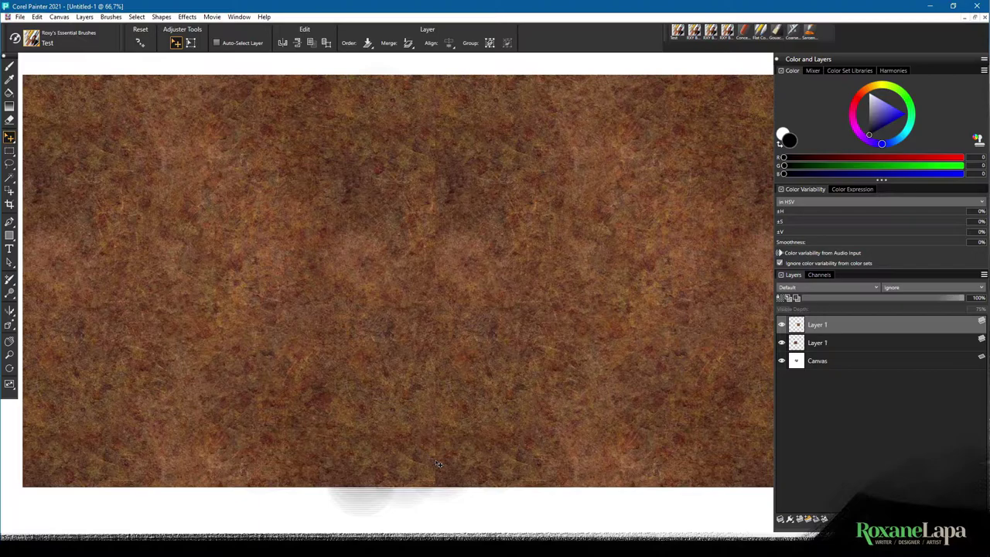
{"action": "key", "text": "ctrl+v"}
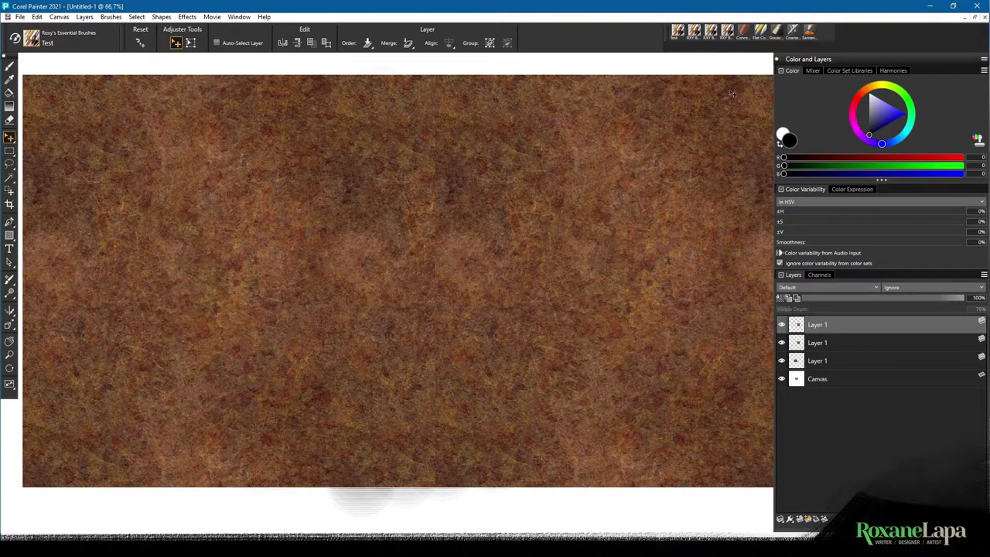
{"action": "left_click_drag", "start_coordinate": [734, 97], "coordinate": [325, 510]}
{"action": "key", "text": "Up"}
{"action": "key", "text": "Left"}
{"action": "key", "text": "Left"}
{"action": "key", "text": "Left"}
{"action": "key", "text": "Left"}
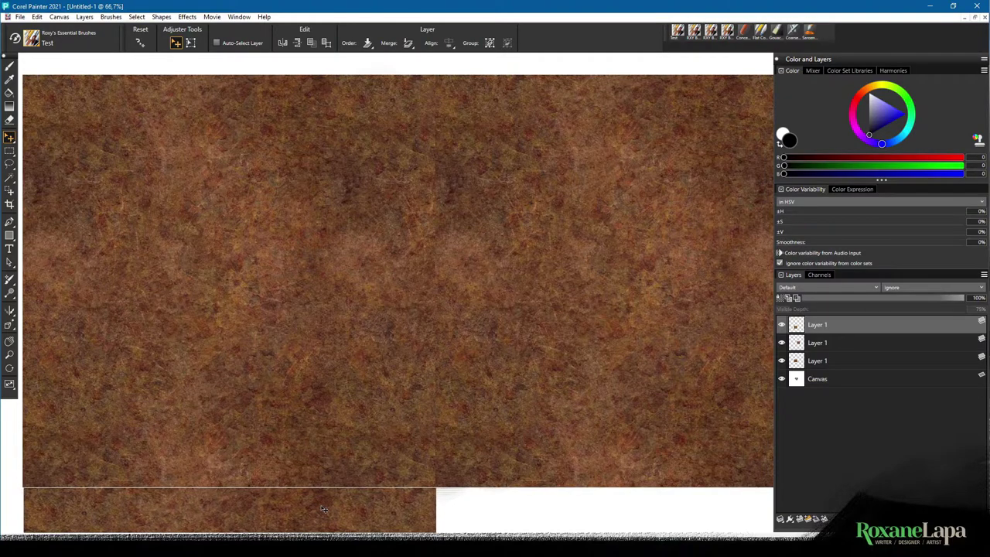
{"action": "key", "text": "Up"}
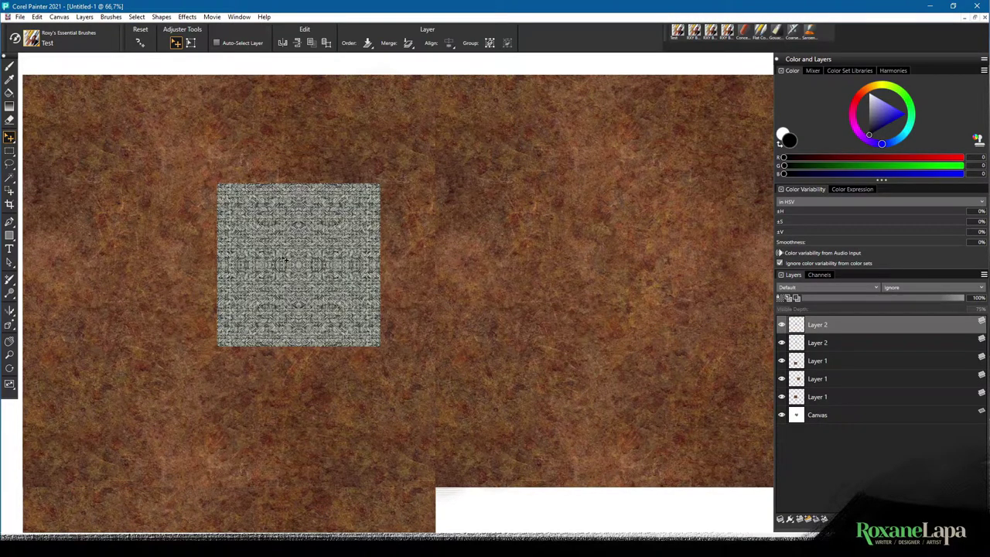
Align copies of the grey knit texture against its right and bottom edges and examine the seams between the tiles
{"action": "left_click_drag", "start_coordinate": [267, 256], "coordinate": [431, 254]}
{"action": "key", "text": "Left"}
{"action": "key", "text": "Left"}
{"action": "key", "text": "Left"}
{"action": "left_click_drag", "start_coordinate": [490, 260], "coordinate": [327, 422], "text": "alt"}
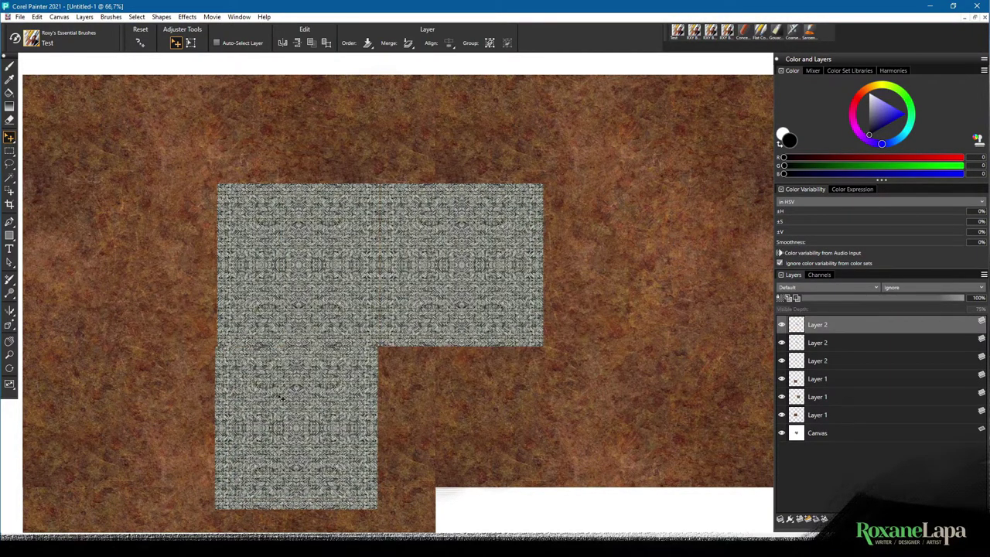
{"action": "key", "text": "Down"}
{"action": "key", "text": "Down"}
{"action": "key", "text": "Right"}
{"action": "key", "text": "ctrl+plus"}
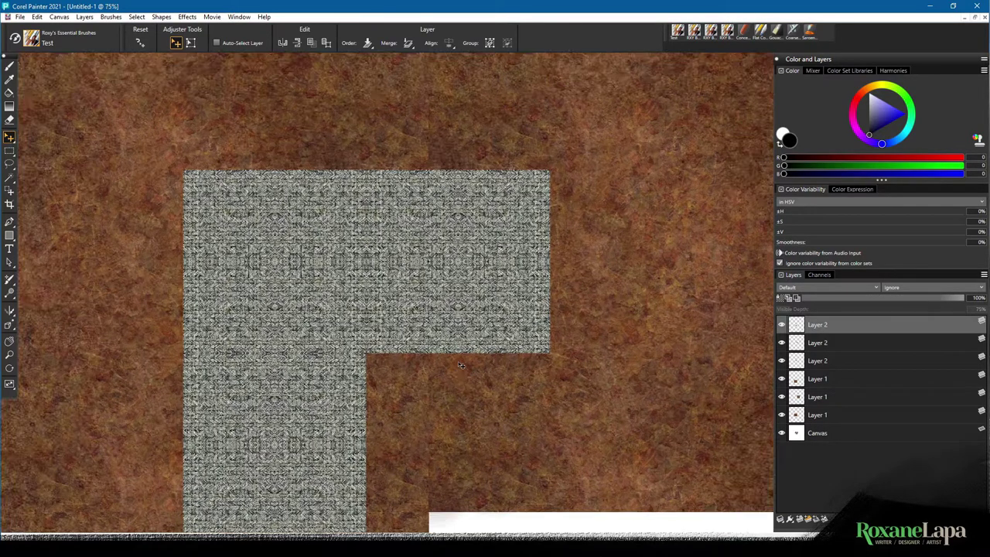
{"action": "key", "text": "ctrl+plus"}
{"action": "key", "text": "ctrl+plus"}
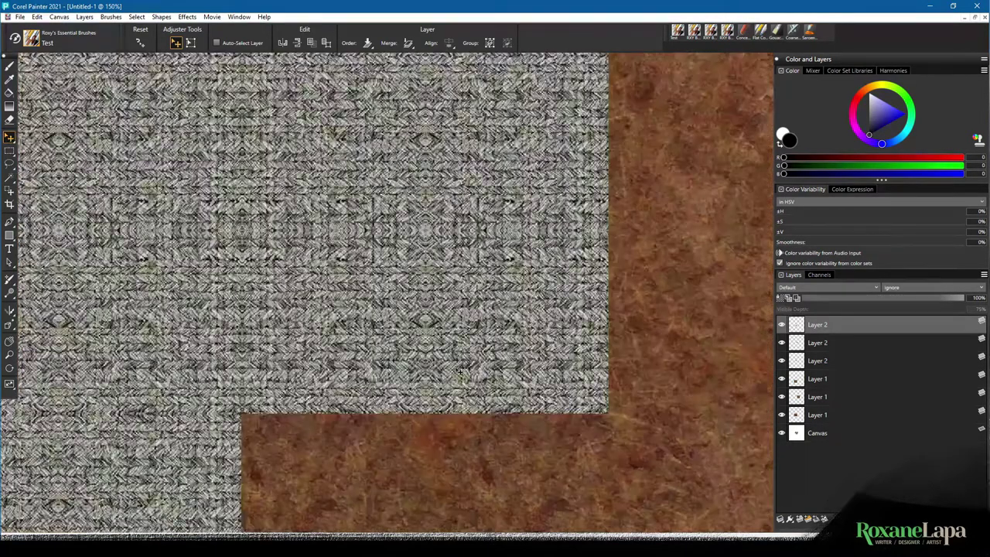
{"action": "left_click_drag", "start_coordinate": [346, 378], "coordinate": [596, 324]}
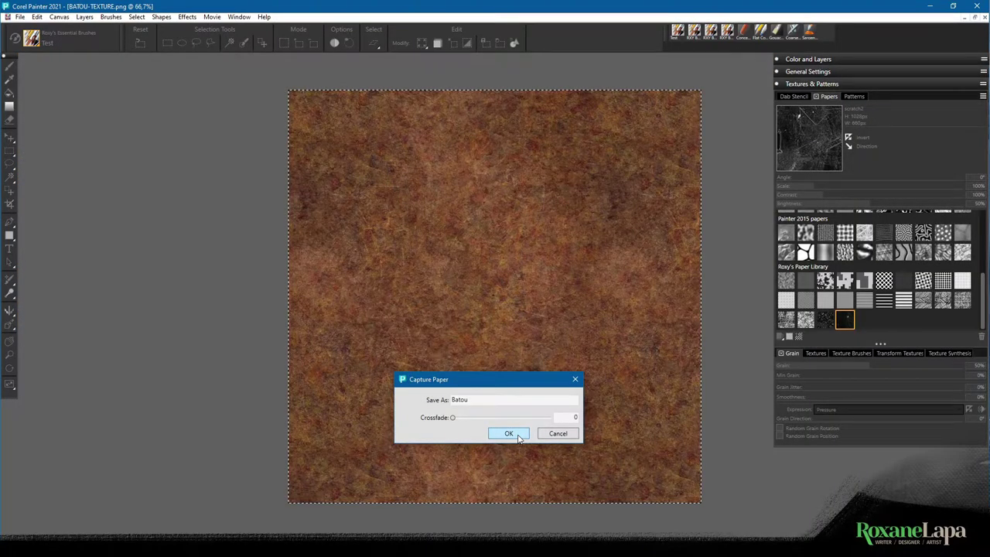
Finish capturing the Batou paper with the crossfade at 0
{"action": "left_click", "coordinate": [453, 419]}
{"action": "left_click", "coordinate": [517, 434]}
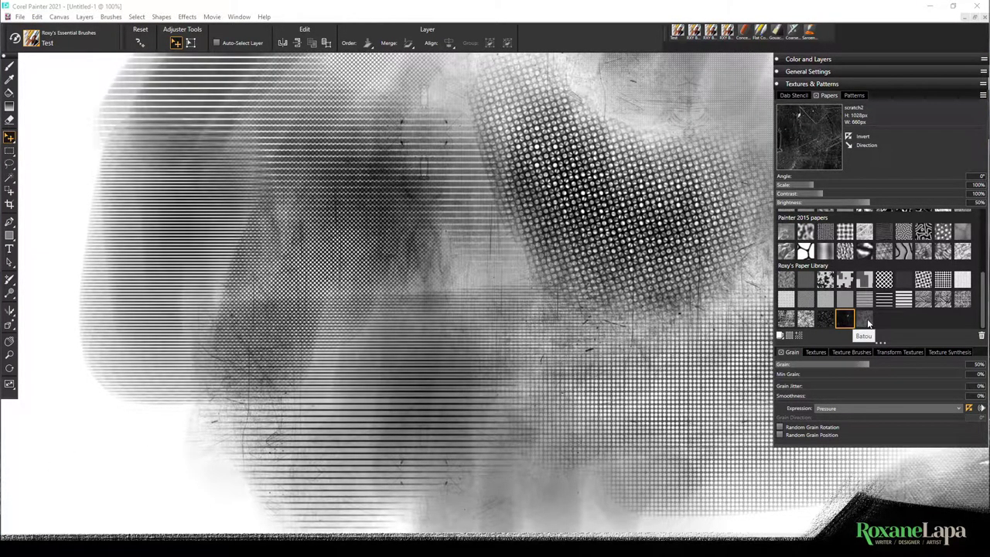
Choose the Batou paper and paint test strokes with the brush over the blank area left of the swatches
{"action": "left_click", "coordinate": [865, 319]}
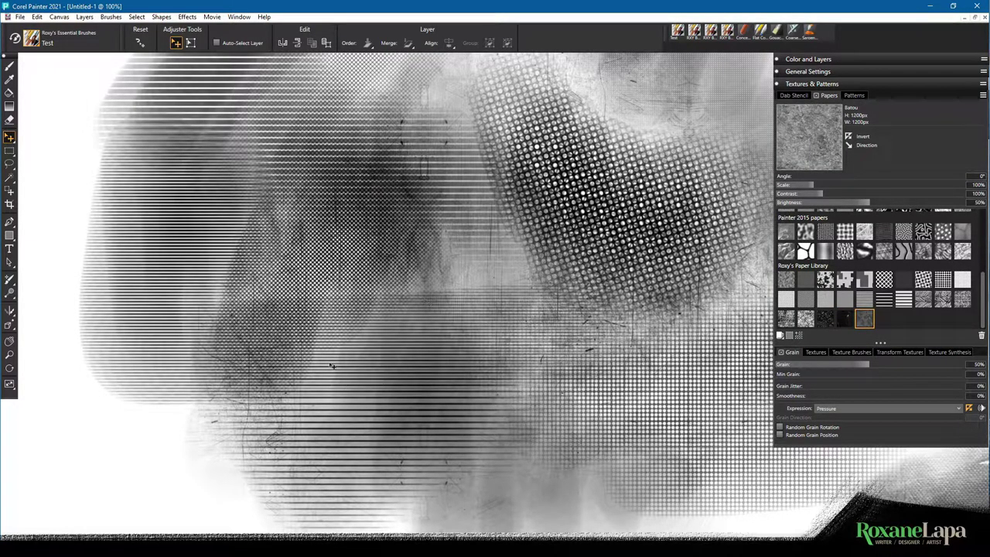
{"action": "key", "text": "b"}
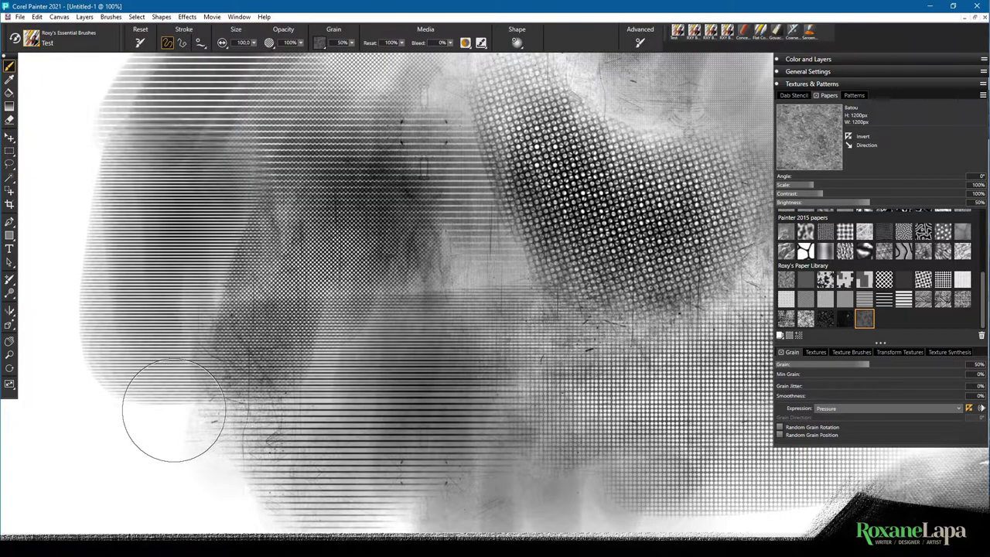
{"action": "mouse_move", "coordinate": [152, 443]}
{"action": "left_mouse_down"}
{"action": "mouse_move", "coordinate": [158, 324]}
{"action": "mouse_move", "coordinate": [150, 452]}
{"action": "mouse_move", "coordinate": [99, 356]}
{"action": "mouse_move", "coordinate": [114, 345]}
{"action": "mouse_move", "coordinate": [232, 426]}
{"action": "mouse_move", "coordinate": [216, 381]}
{"action": "left_mouse_up"}
{"action": "mouse_move", "coordinate": [116, 325]}
{"action": "left_mouse_down"}
{"action": "mouse_move", "coordinate": [70, 177]}
{"action": "mouse_move", "coordinate": [39, 463]}
{"action": "mouse_move", "coordinate": [139, 441]}
{"action": "mouse_move", "coordinate": [263, 350]}
{"action": "mouse_move", "coordinate": [165, 343]}
{"action": "left_mouse_up"}
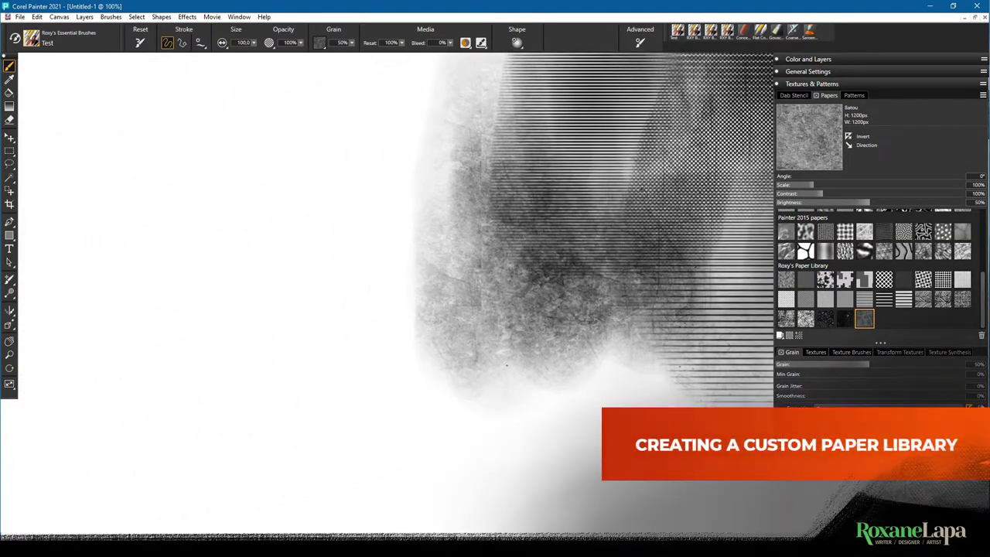
{"action": "mouse_move", "coordinate": [506, 365]}
{"action": "left_mouse_down"}
{"action": "mouse_move", "coordinate": [261, 383]}
{"action": "mouse_move", "coordinate": [569, 401]}
{"action": "mouse_move", "coordinate": [498, 159]}
{"action": "mouse_move", "coordinate": [483, 292]}
{"action": "mouse_move", "coordinate": [406, 340]}
{"action": "mouse_move", "coordinate": [387, 202]}
{"action": "mouse_move", "coordinate": [414, 286]}
{"action": "mouse_move", "coordinate": [366, 99]}
{"action": "mouse_move", "coordinate": [309, 309]}
{"action": "mouse_move", "coordinate": [231, 356]}
{"action": "mouse_move", "coordinate": [61, 332]}
{"action": "mouse_move", "coordinate": [143, 252]}
{"action": "mouse_move", "coordinate": [186, 433]}
{"action": "mouse_move", "coordinate": [363, 418]}
{"action": "mouse_move", "coordinate": [526, 387]}
{"action": "mouse_move", "coordinate": [618, 387]}
{"action": "left_mouse_up"}
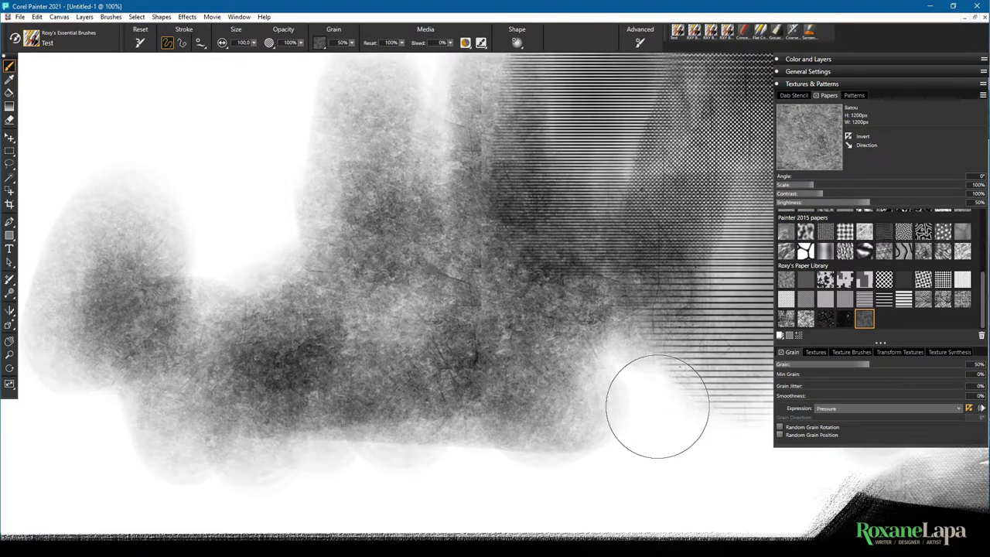
{"action": "left_click_drag", "start_coordinate": [558, 208], "coordinate": [542, 321]}
{"action": "scroll", "coordinate": [541, 321], "scroll_direction": "up", "scroll_amount": 1}
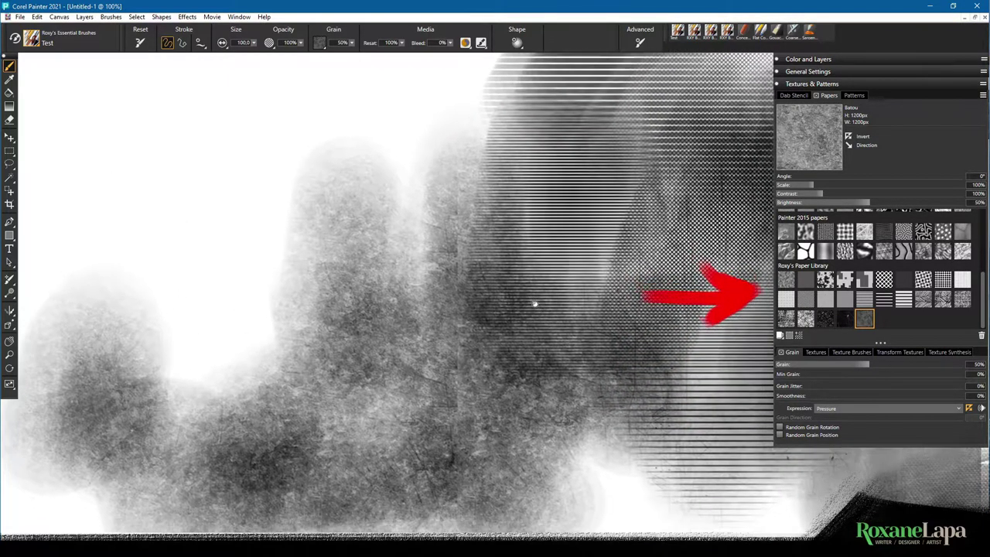
{"action": "scroll", "coordinate": [541, 314], "scroll_direction": "up", "scroll_amount": 1}
{"action": "scroll", "coordinate": [541, 314], "scroll_direction": "down", "scroll_amount": 2}
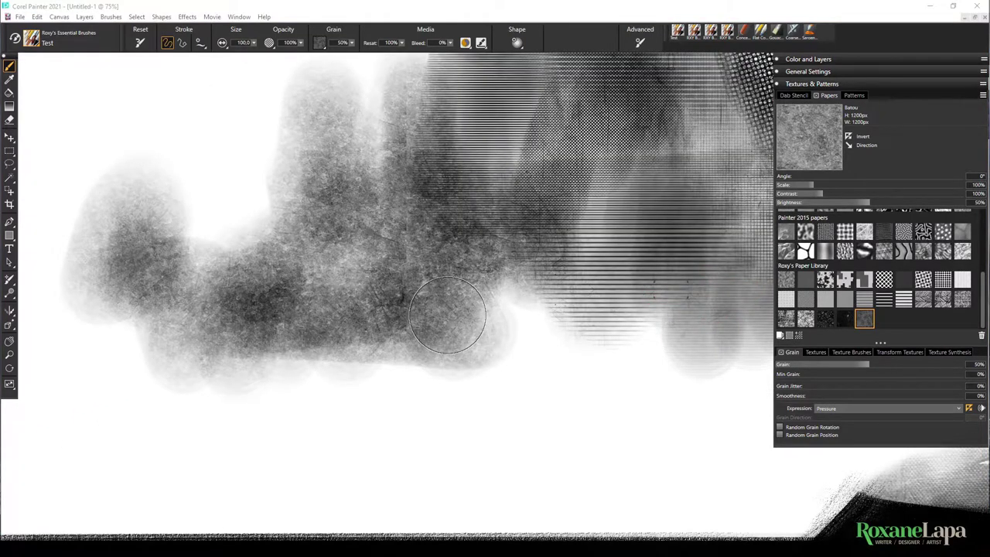
Create a new paper library named Test
{"action": "left_click", "coordinate": [780, 337]}
{"action": "left_click", "coordinate": [780, 336]}
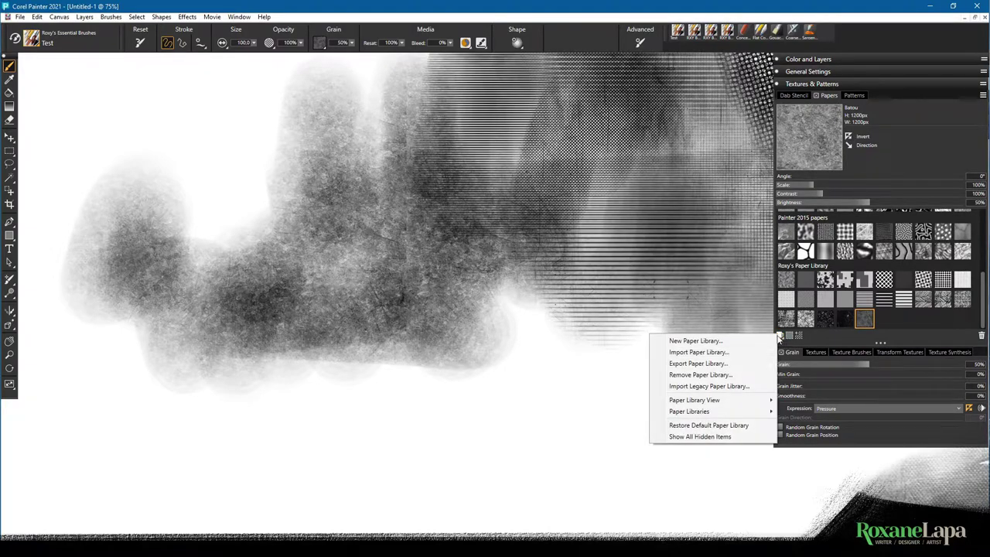
{"action": "left_click", "coordinate": [701, 343]}
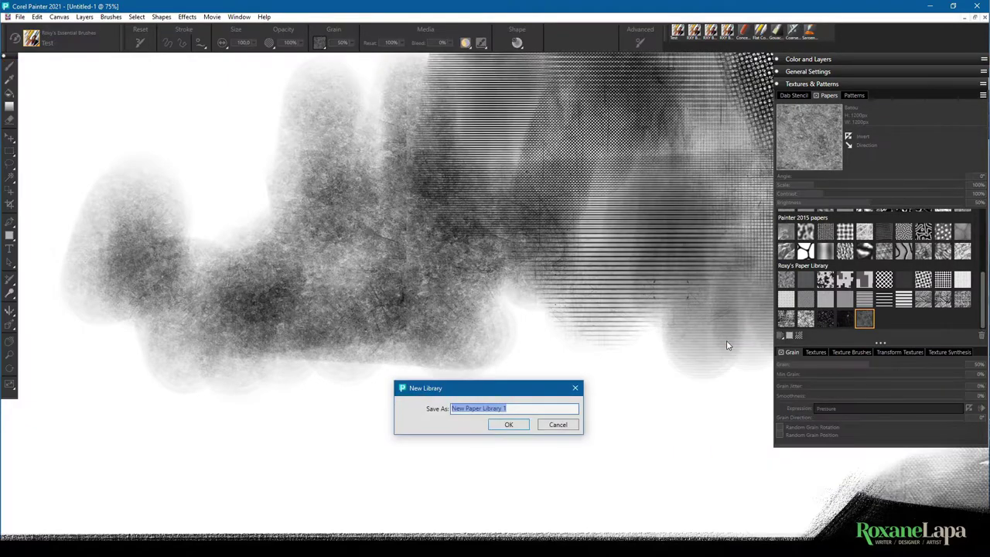
{"action": "type", "text": "Test"}
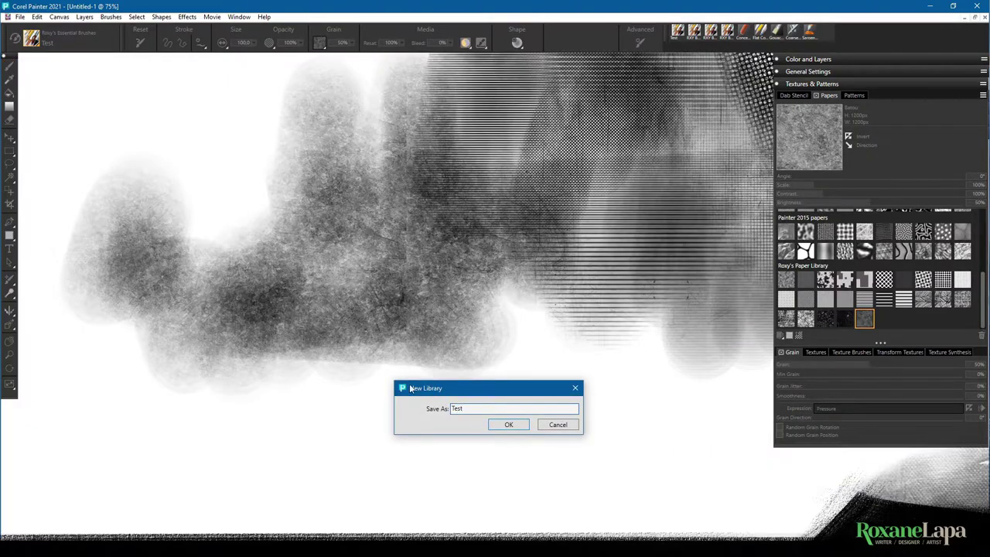
{"action": "left_click", "coordinate": [509, 424]}
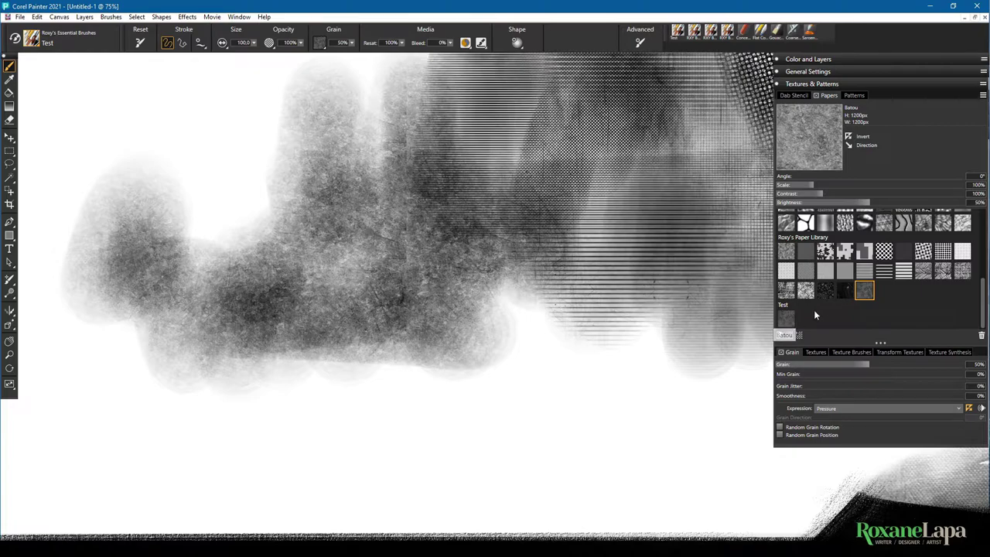
Try to delete the Batou paper from the Test library
{"action": "right_click", "coordinate": [787, 321]}
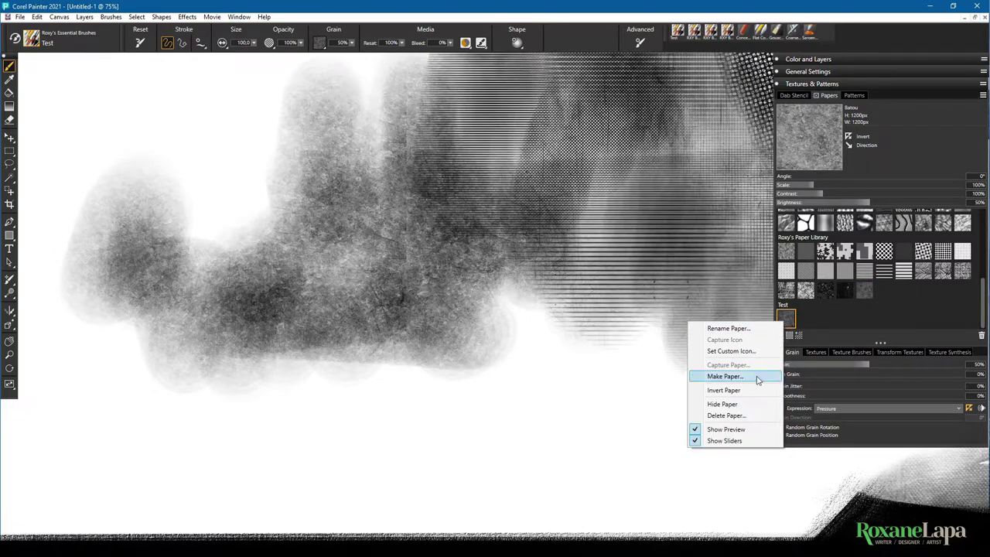
{"action": "left_click", "coordinate": [740, 415]}
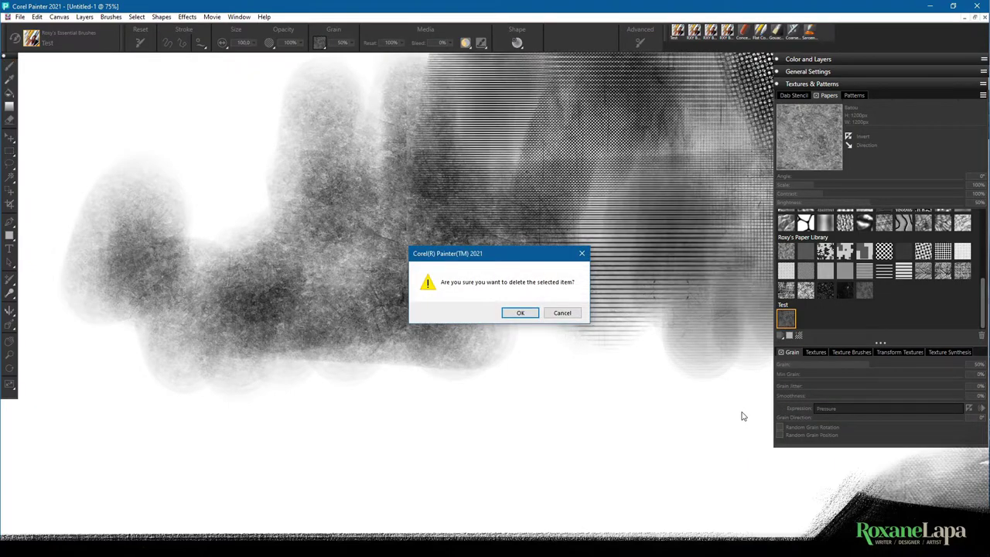
{"action": "left_click", "coordinate": [531, 313]}
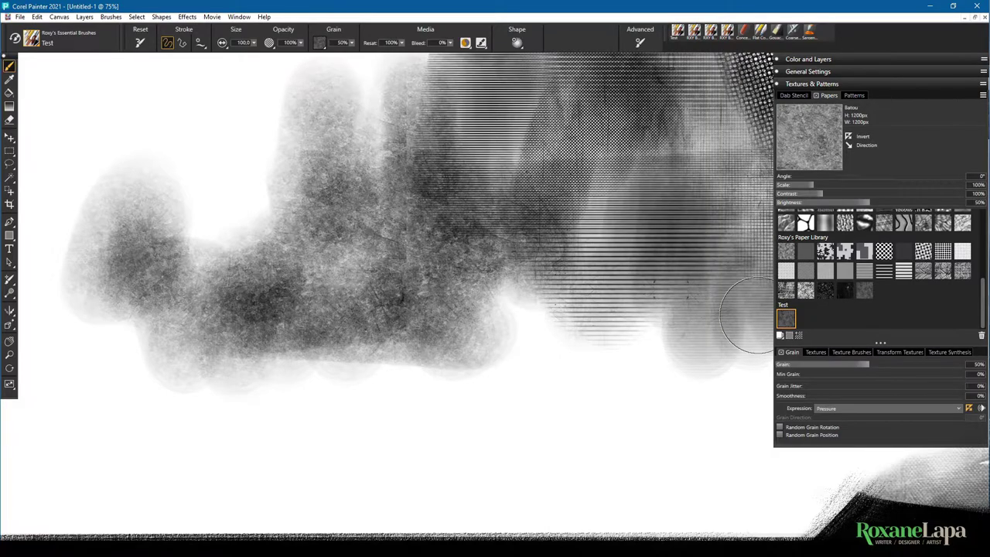
Remove the Test paper library permanently from the paper libraries
{"action": "left_click", "coordinate": [780, 337]}
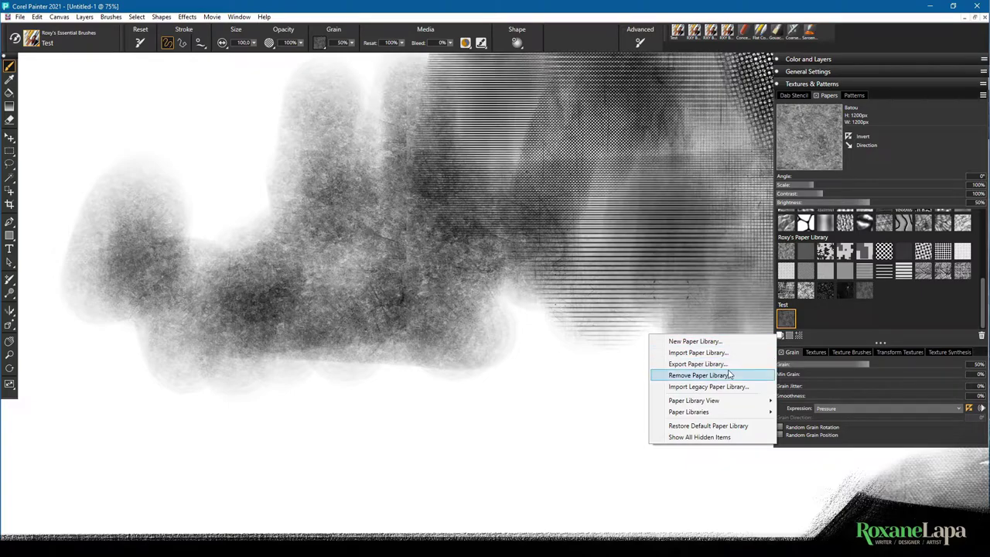
{"action": "left_click", "coordinate": [664, 375]}
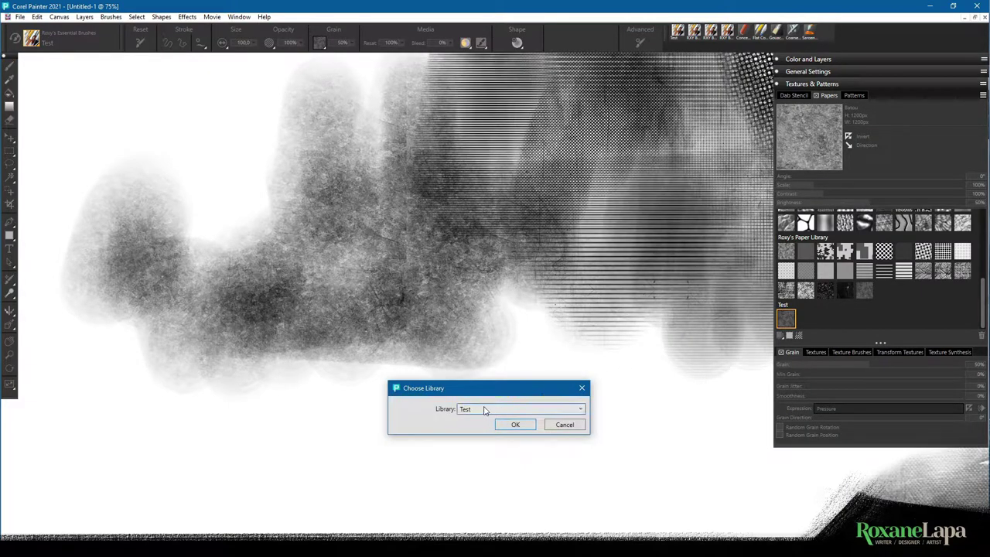
{"action": "left_click", "coordinate": [517, 425]}
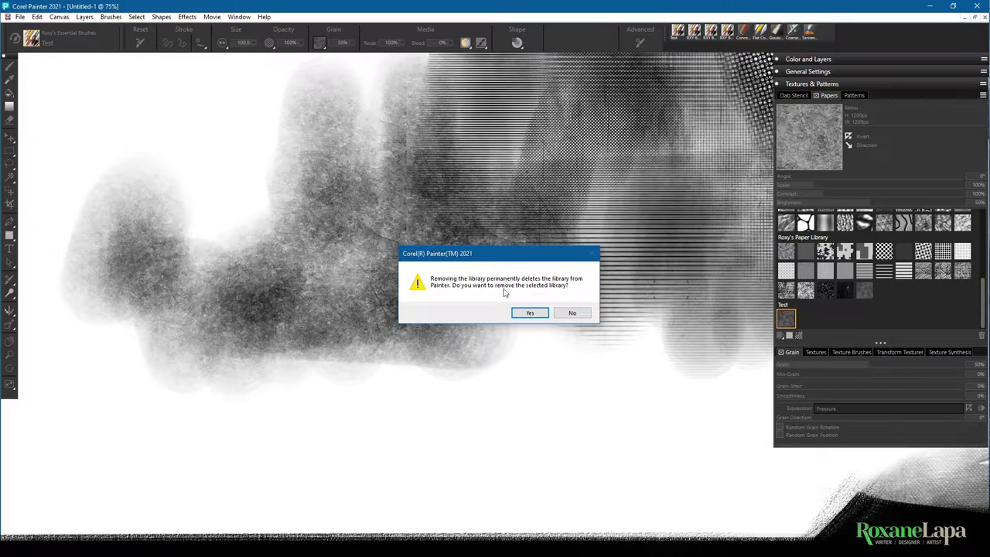
{"action": "left_click", "coordinate": [530, 312]}
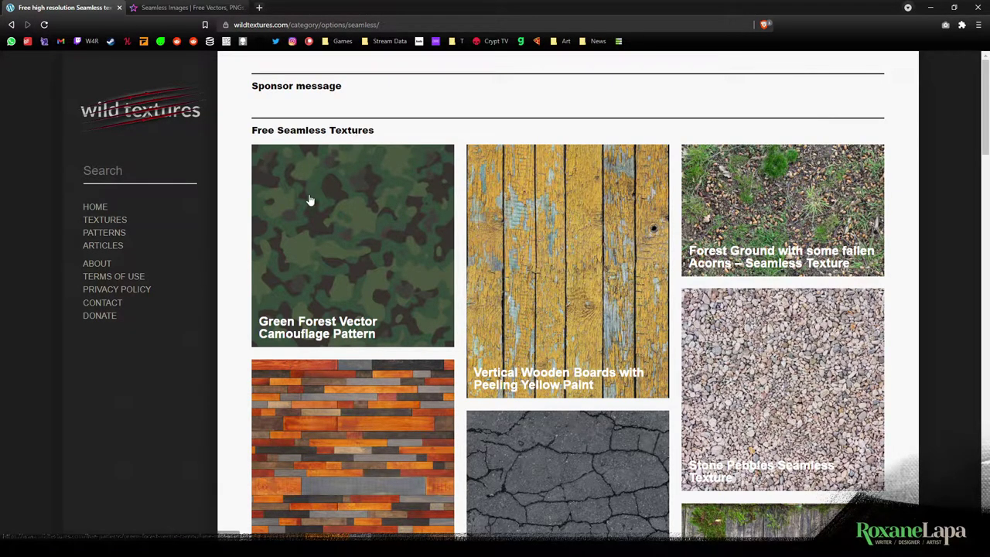
Switch to the web browser, look through the free seamless textures on wildtextures.com, and go to the Seamless Images page
{"action": "scroll", "coordinate": [309, 199], "scroll_direction": "down", "scroll_amount": 2}
{"action": "scroll", "coordinate": [310, 200], "scroll_direction": "down", "scroll_amount": 12}
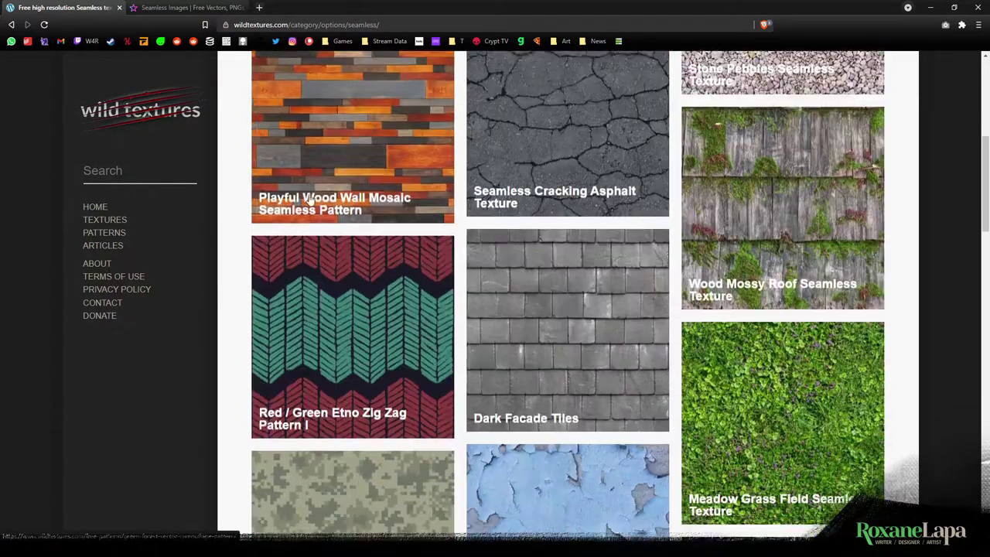
{"action": "scroll", "coordinate": [309, 200], "scroll_direction": "down", "scroll_amount": 4}
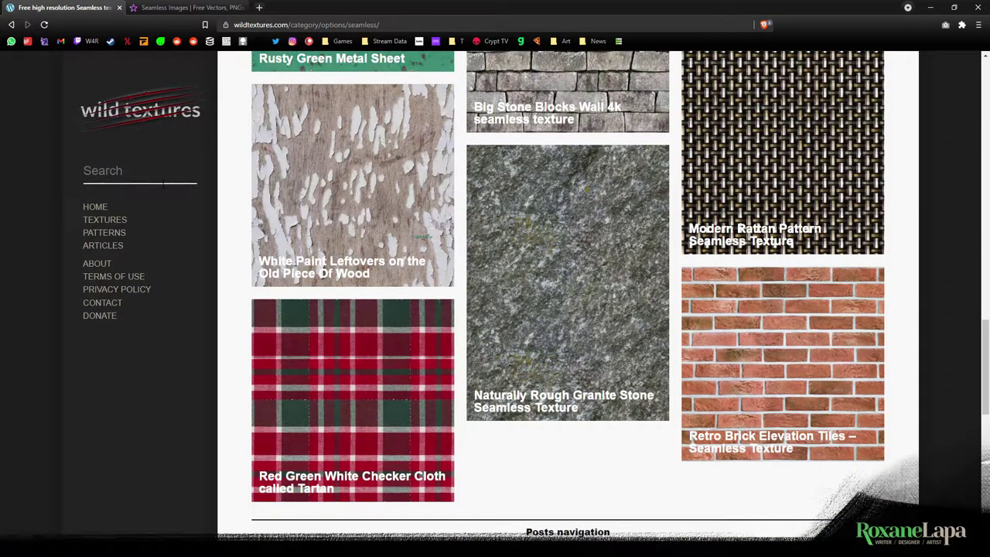
{"action": "scroll", "coordinate": [259, 194], "scroll_direction": "up", "scroll_amount": 2}
{"action": "scroll", "coordinate": [259, 195], "scroll_direction": "up", "scroll_amount": 12}
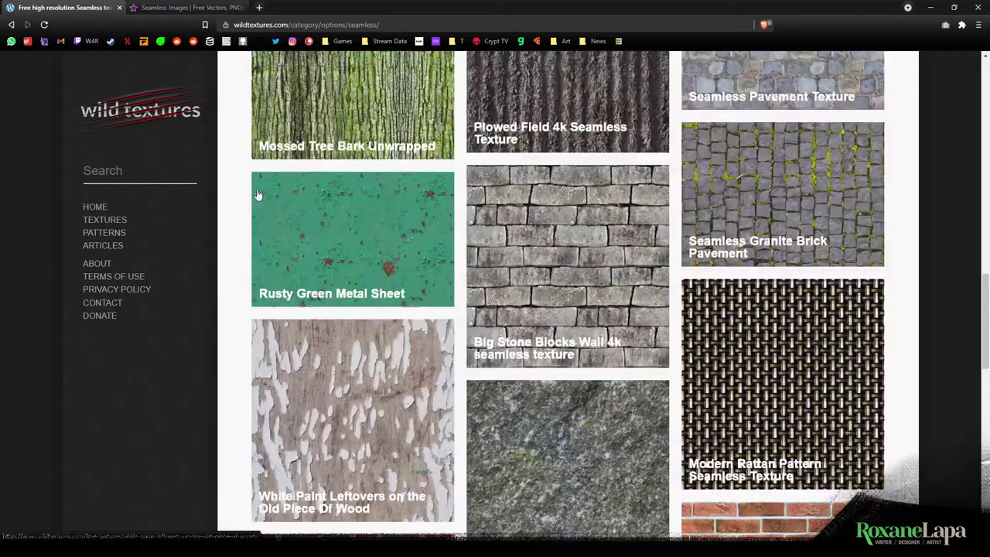
{"action": "scroll", "coordinate": [258, 195], "scroll_direction": "up", "scroll_amount": 5}
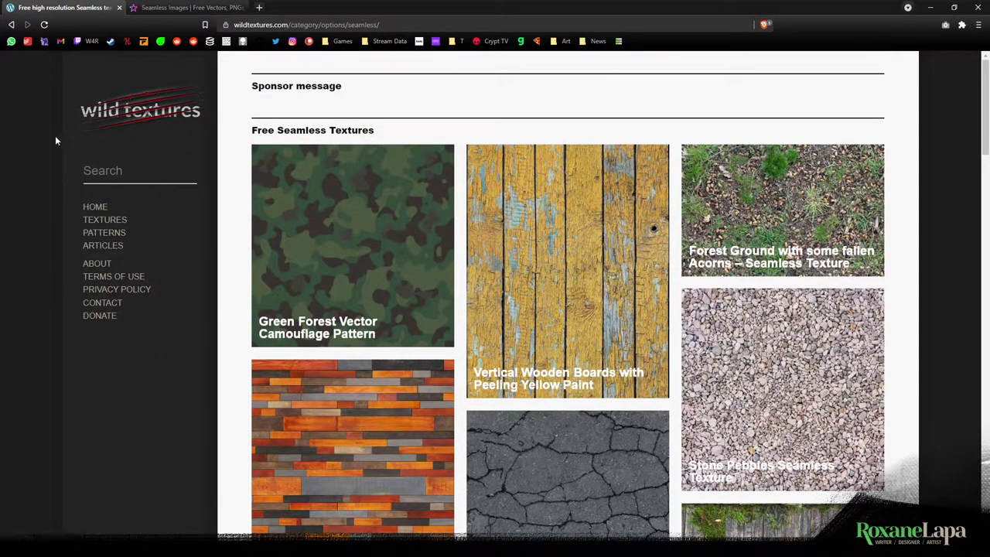
{"action": "left_click", "coordinate": [166, 8]}
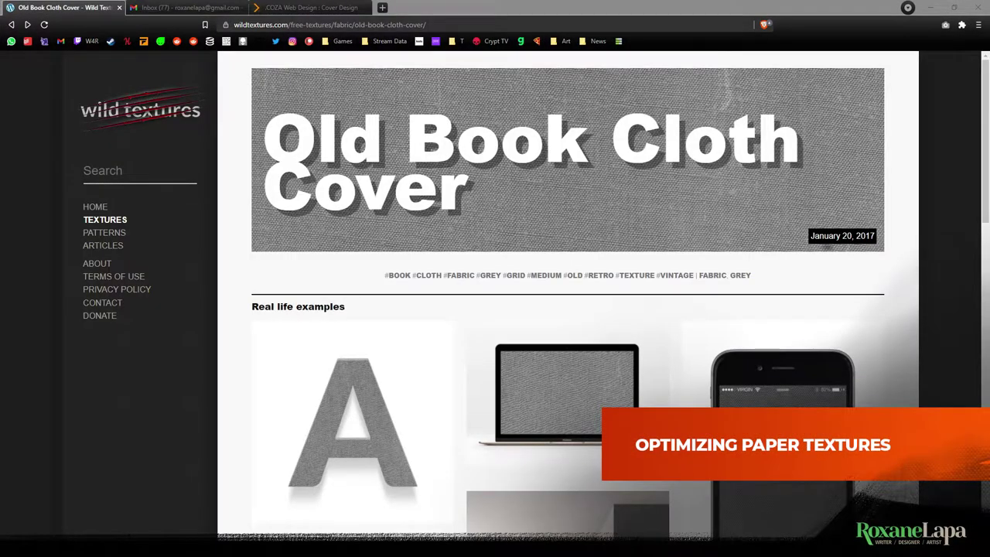
Look through the Old Book Cloth Cover texture page on wildtextures.com
{"action": "scroll", "coordinate": [452, 283], "scroll_direction": "down", "scroll_amount": 7}
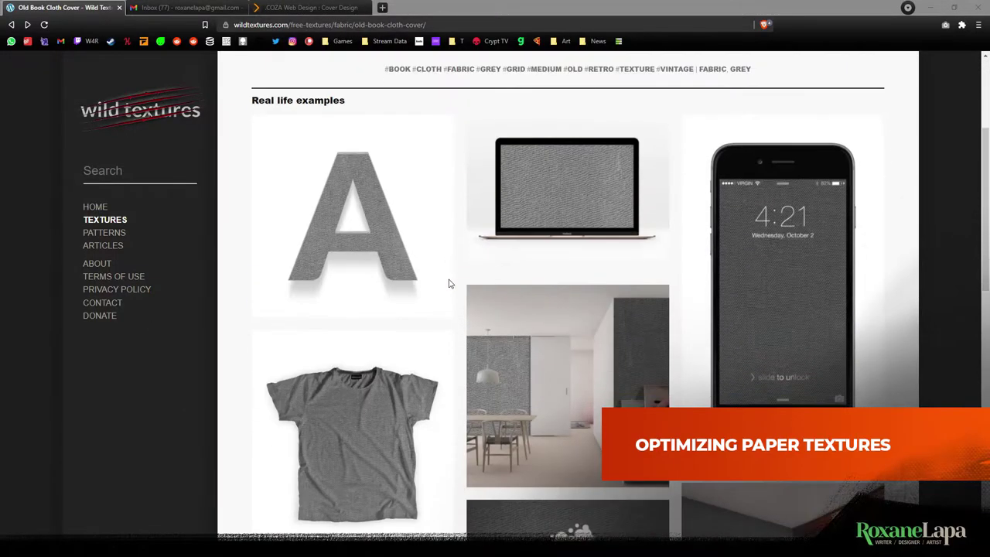
{"action": "scroll", "coordinate": [456, 285], "scroll_direction": "down", "scroll_amount": 3}
{"action": "left_click", "coordinate": [399, 208]}
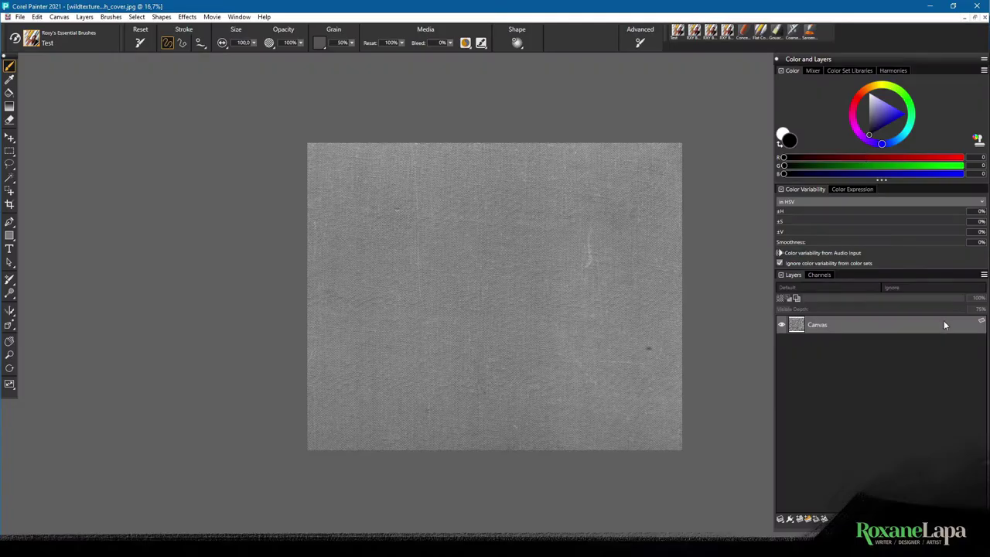
In Corel Painter, duplicate the cloth cover canvas into a layer and duplicate that layer once more
{"action": "left_click", "coordinate": [984, 274]}
{"action": "mouse_move", "coordinate": [889, 153]}
{"action": "left_click", "coordinate": [846, 140]}
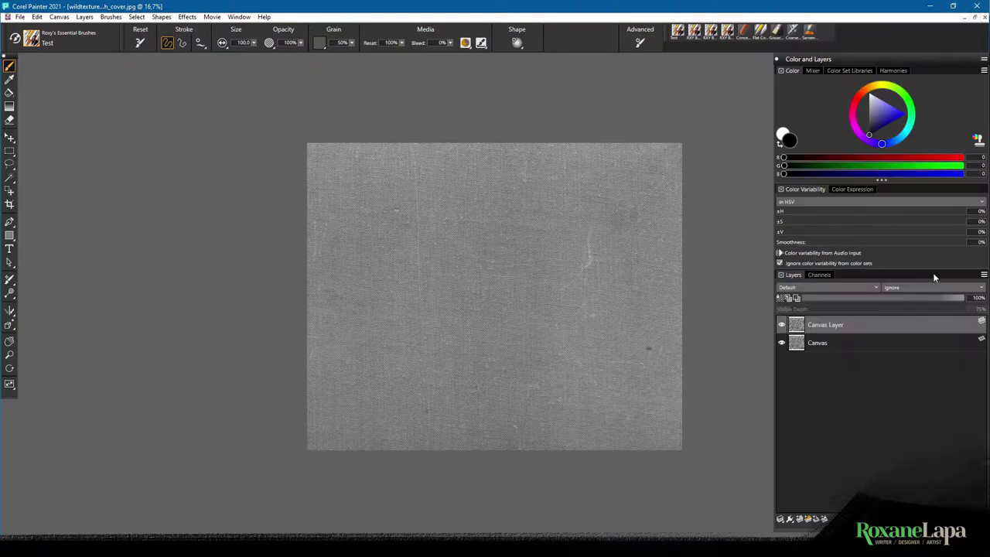
{"action": "left_click", "coordinate": [984, 274]}
{"action": "left_click", "coordinate": [857, 141]}
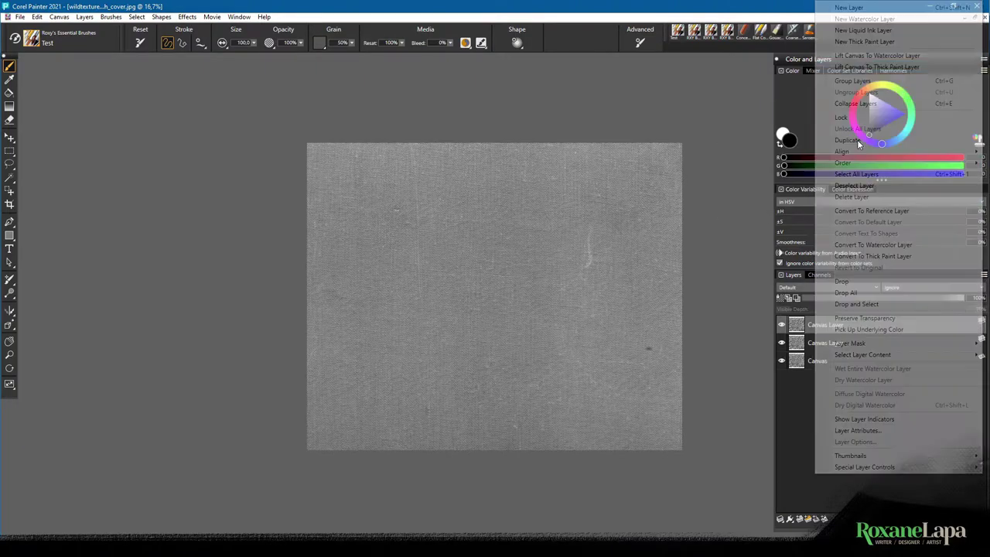
Enlarge the canvas by adding 3572 pixels to the top and 4365 pixels to the right
{"action": "left_click", "coordinate": [62, 18]}
{"action": "mouse_move", "coordinate": [92, 138]}
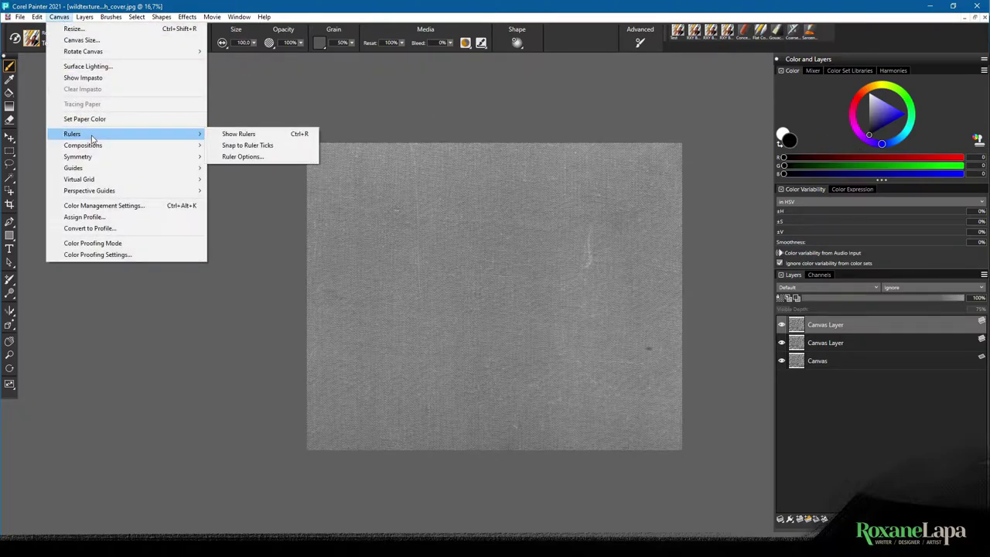
{"action": "left_click", "coordinate": [105, 39]}
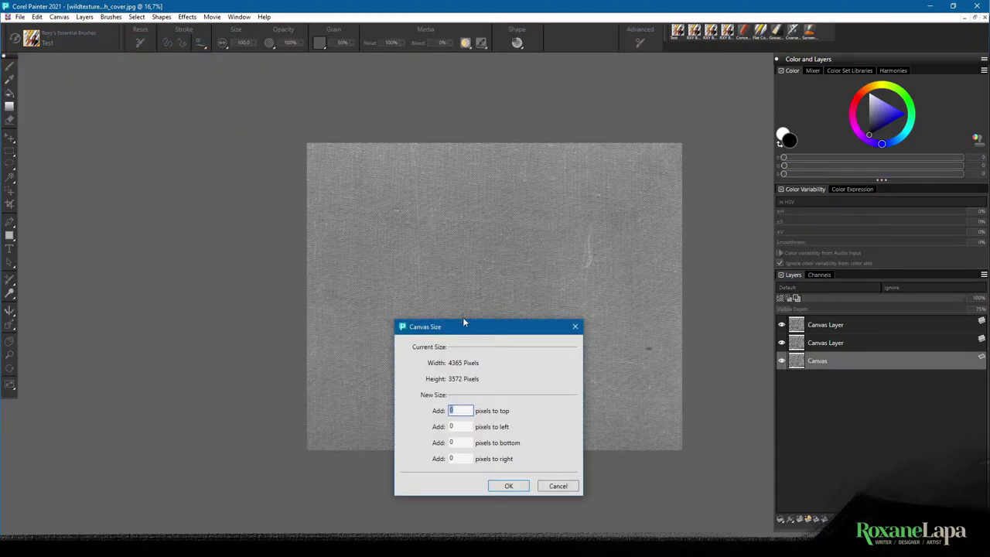
{"action": "left_click_drag", "start_coordinate": [507, 327], "coordinate": [488, 209]}
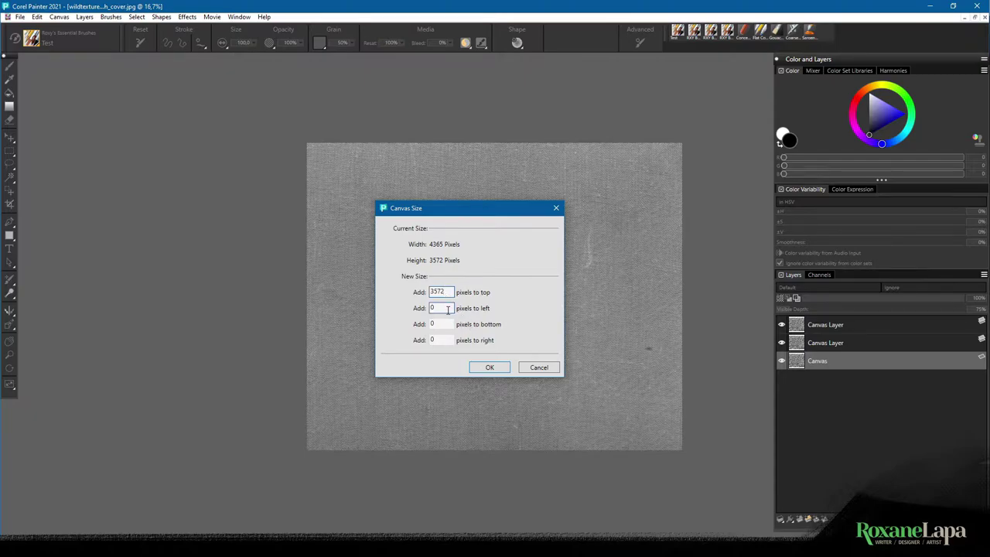
{"action": "left_click_drag", "start_coordinate": [437, 340], "coordinate": [401, 341]}
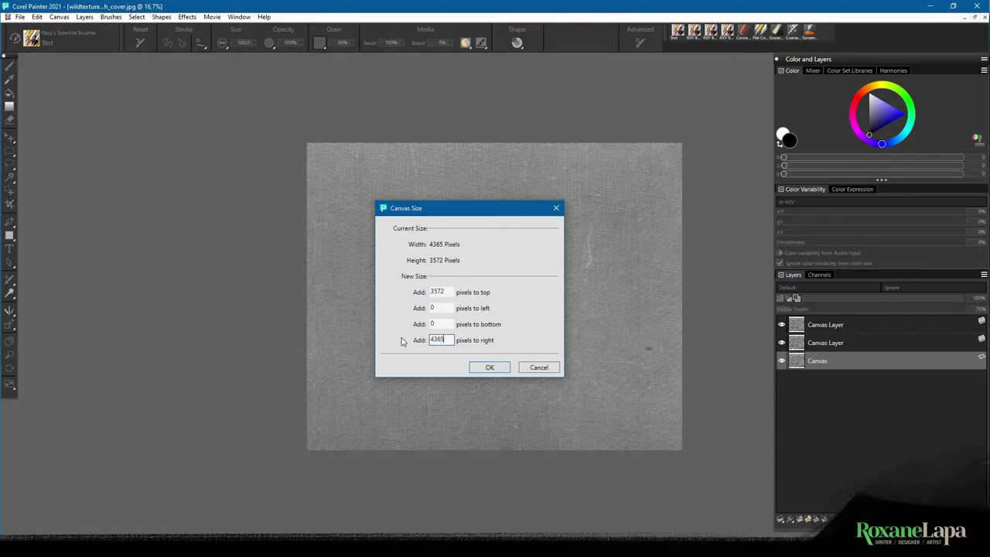
{"action": "left_click", "coordinate": [489, 368]}
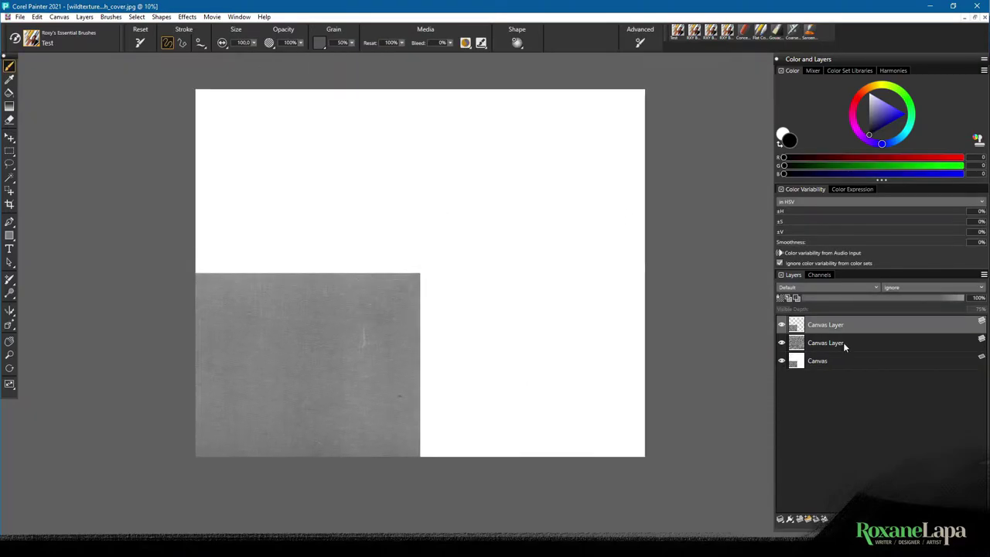
Move the lower Canvas Layer into the blank area right of the original texture and flip it horizontally
{"action": "left_click", "coordinate": [839, 342]}
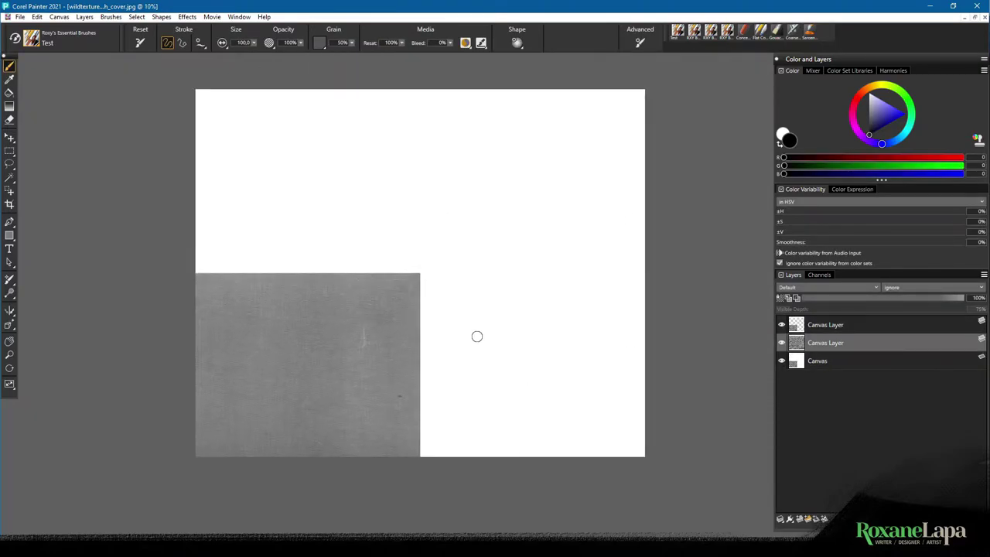
{"action": "left_click", "coordinate": [9, 137]}
{"action": "left_click_drag", "start_coordinate": [343, 353], "coordinate": [560, 354]}
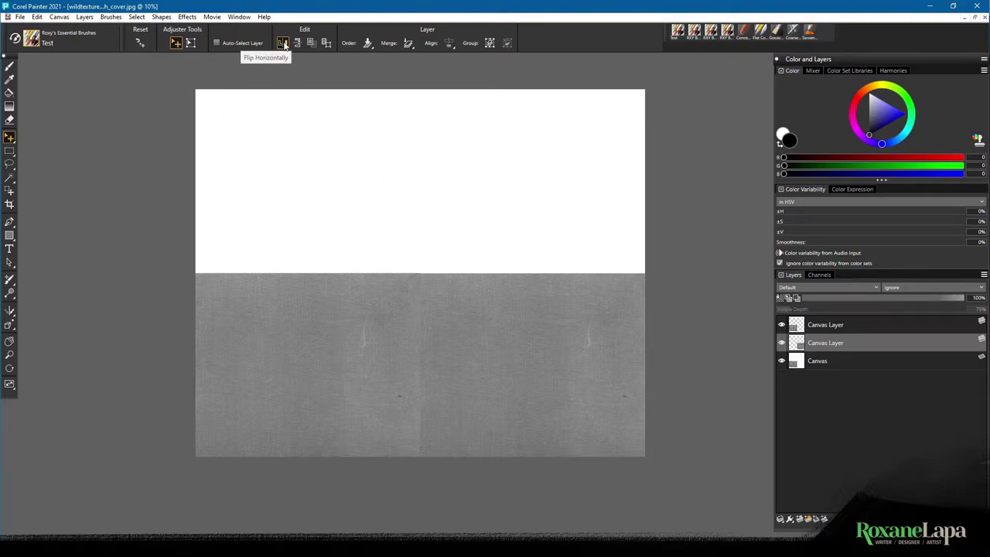
Duplicate both texture layers and mirror the copies vertically into the blank upper half of the canvas
{"action": "left_click", "coordinate": [860, 325], "text": "shift"}
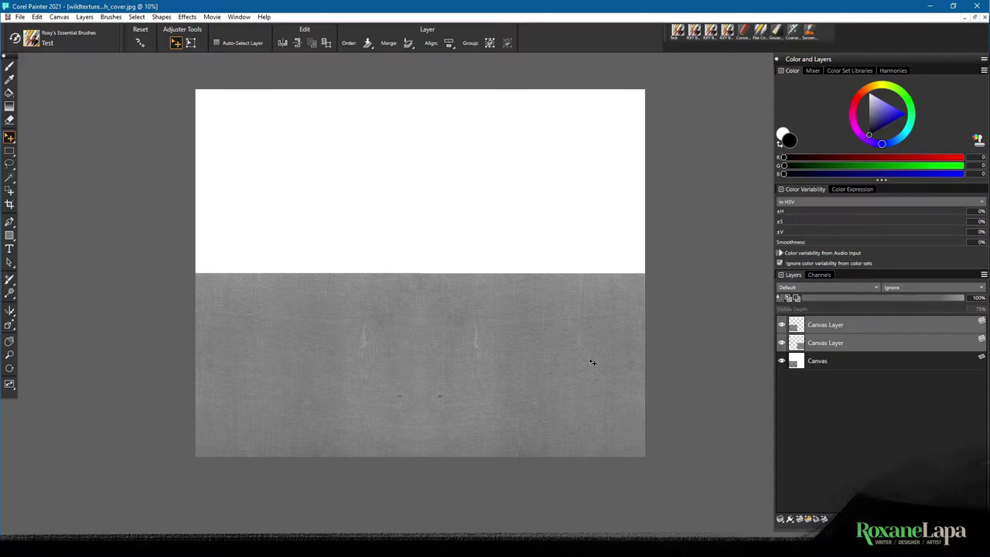
{"action": "right_click", "coordinate": [858, 324]}
{"action": "left_click", "coordinate": [735, 127]}
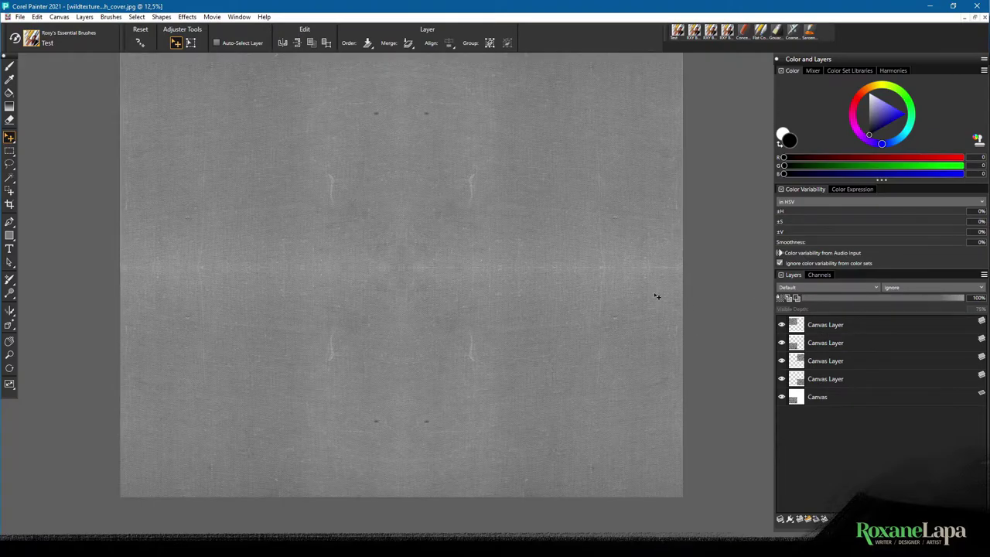
{"action": "key", "text": "ctrl+plus"}
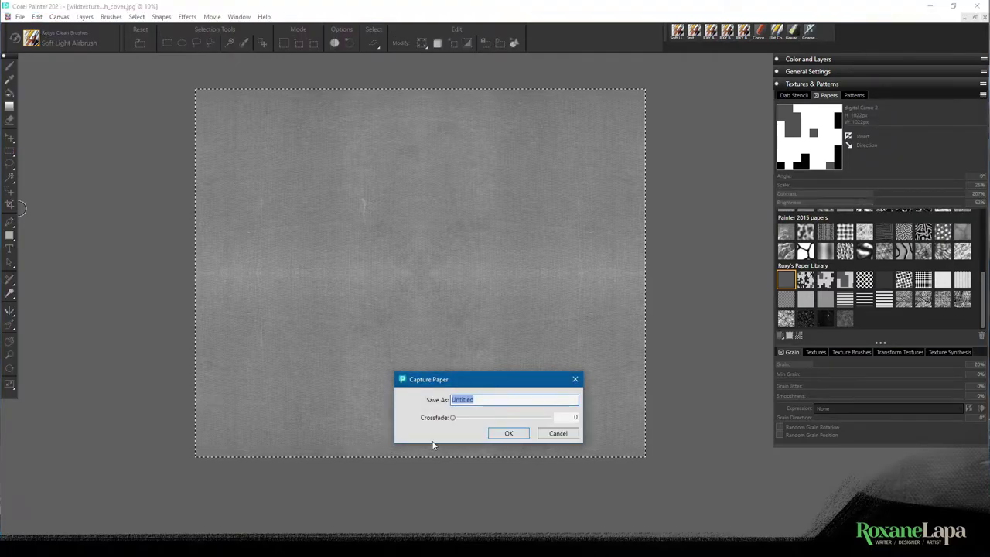
Capture the selected mirrored texture as a paper named WT-OldBookCloth with crossfade 0 and paint a test stroke with it
{"action": "type", "text": "WT-OldBookCloth"}
{"action": "left_click", "coordinate": [508, 433]}
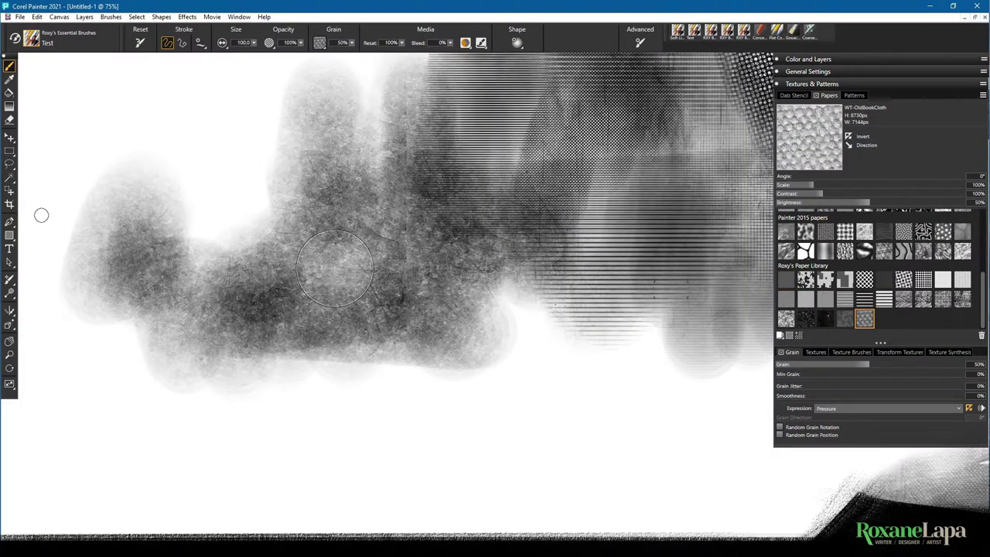
{"action": "mouse_move", "coordinate": [231, 182]}
{"action": "left_mouse_down"}
{"action": "mouse_move", "coordinate": [214, 230]}
{"action": "mouse_move", "coordinate": [240, 165]}
{"action": "mouse_move", "coordinate": [193, 138]}
{"action": "mouse_move", "coordinate": [162, 165]}
{"action": "mouse_move", "coordinate": [221, 166]}
{"action": "left_mouse_up"}
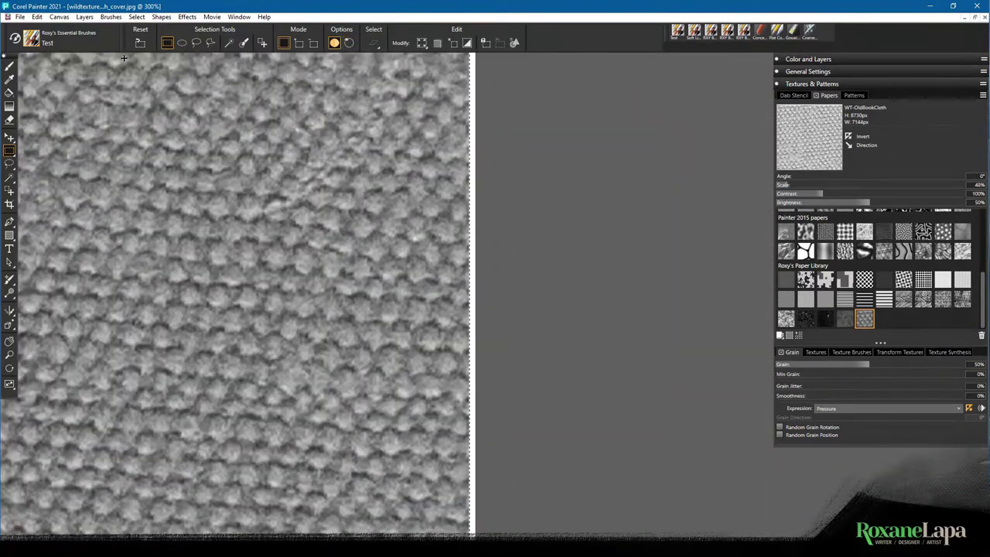
Trim the texture image's canvas by adding -3 pixels to the right
{"action": "left_click", "coordinate": [60, 17]}
{"action": "left_click", "coordinate": [77, 42]}
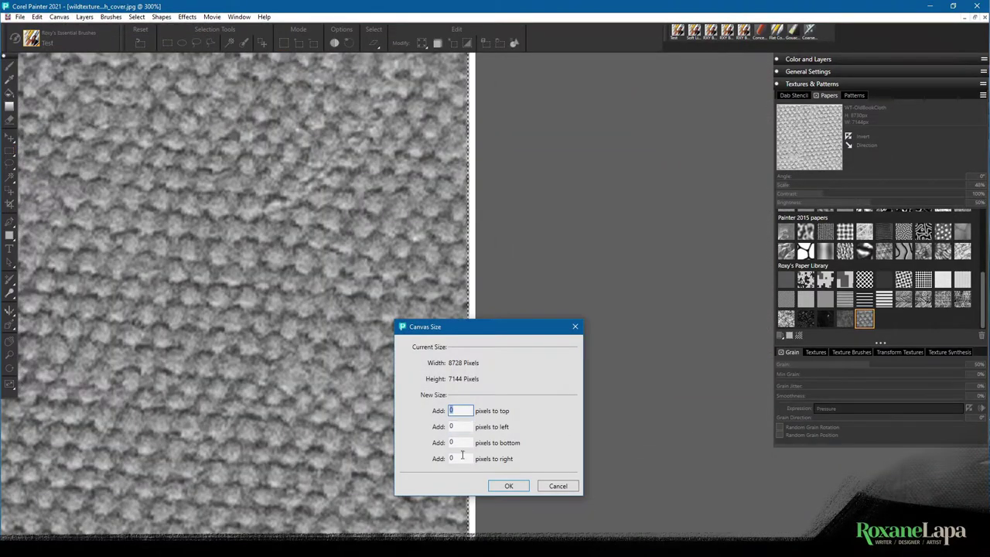
{"action": "left_click_drag", "start_coordinate": [461, 457], "coordinate": [388, 453]}
{"action": "type", "text": "-3"}
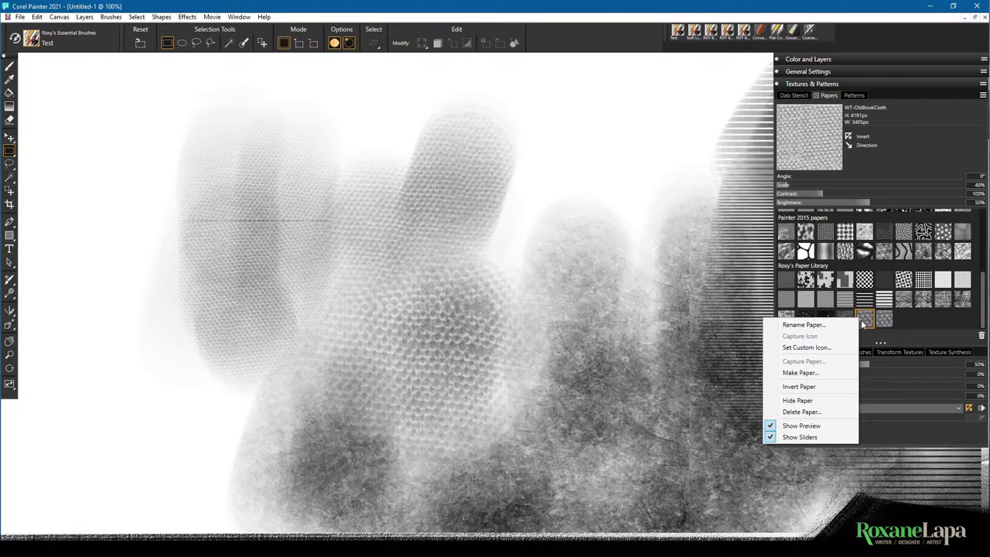
Delete the older WT-OldBookCloth paper from Roxy's Paper Library and open the texture image's canvas commands
{"action": "left_click", "coordinate": [796, 487]}
{"action": "left_click", "coordinate": [510, 310]}
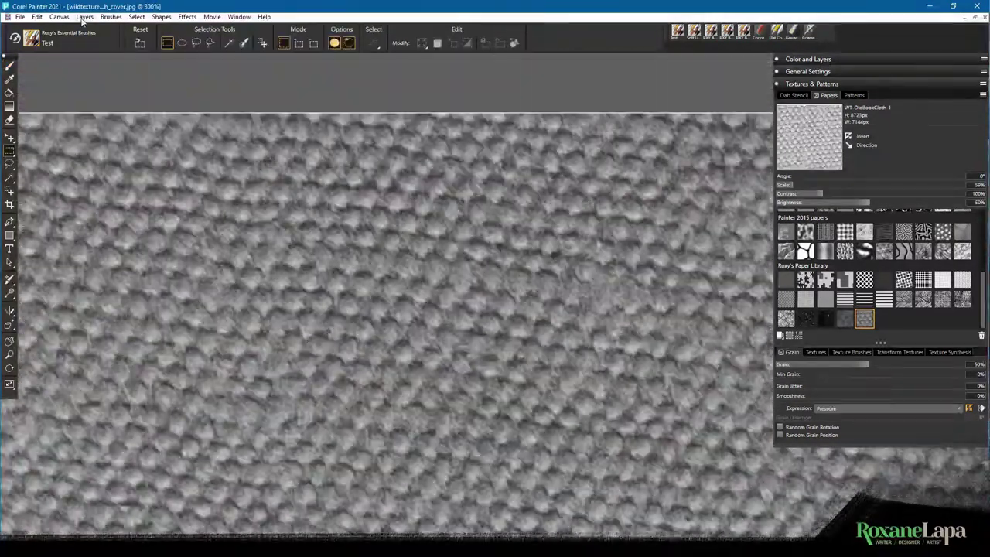
{"action": "left_click", "coordinate": [59, 16]}
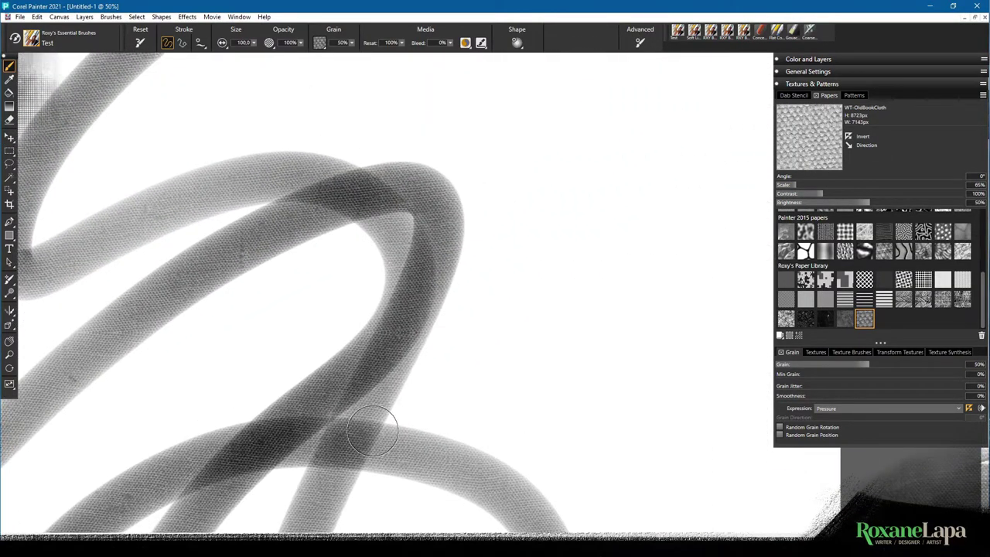
Paint overlapping test strokes with the WT-OldBookCloth paper in the blank area right of the grey loops
{"action": "mouse_move", "coordinate": [525, 276]}
{"action": "left_mouse_down"}
{"action": "mouse_move", "coordinate": [543, 343]}
{"action": "mouse_move", "coordinate": [539, 283]}
{"action": "mouse_move", "coordinate": [554, 320]}
{"action": "mouse_move", "coordinate": [580, 167]}
{"action": "mouse_move", "coordinate": [563, 294]}
{"action": "mouse_move", "coordinate": [569, 259]}
{"action": "mouse_move", "coordinate": [587, 271]}
{"action": "mouse_move", "coordinate": [591, 298]}
{"action": "mouse_move", "coordinate": [584, 209]}
{"action": "mouse_move", "coordinate": [589, 389]}
{"action": "left_mouse_up"}
{"action": "mouse_move", "coordinate": [595, 309]}
{"action": "left_mouse_down"}
{"action": "mouse_move", "coordinate": [598, 252]}
{"action": "mouse_move", "coordinate": [616, 263]}
{"action": "mouse_move", "coordinate": [623, 301]}
{"action": "left_mouse_up"}
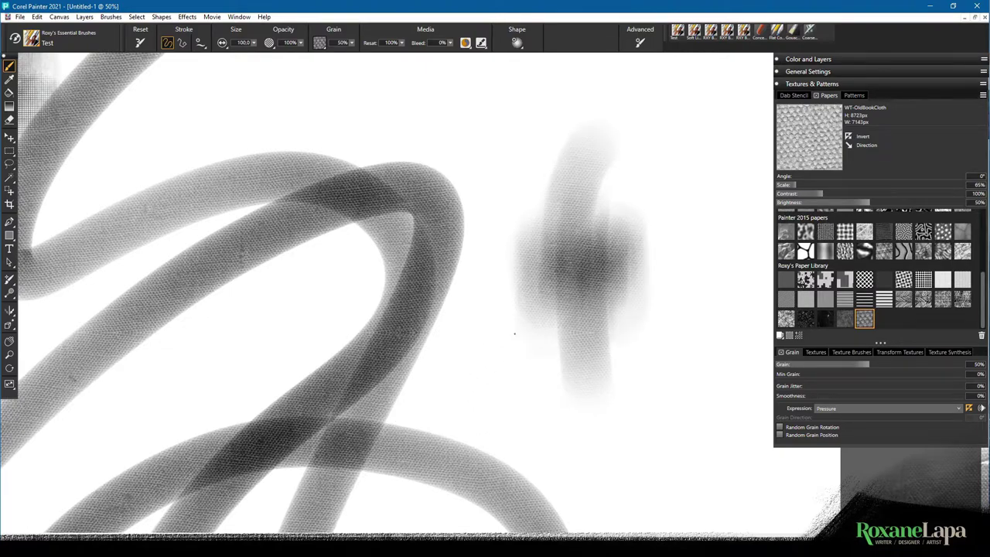
{"action": "mouse_move", "coordinate": [516, 333]}
{"action": "left_mouse_down"}
{"action": "mouse_move", "coordinate": [513, 266]}
{"action": "mouse_move", "coordinate": [555, 323]}
{"action": "mouse_move", "coordinate": [570, 461]}
{"action": "mouse_move", "coordinate": [532, 418]}
{"action": "mouse_move", "coordinate": [489, 328]}
{"action": "mouse_move", "coordinate": [534, 229]}
{"action": "mouse_move", "coordinate": [616, 344]}
{"action": "mouse_move", "coordinate": [601, 381]}
{"action": "mouse_move", "coordinate": [554, 225]}
{"action": "mouse_move", "coordinate": [462, 293]}
{"action": "mouse_move", "coordinate": [476, 290]}
{"action": "mouse_move", "coordinate": [494, 173]}
{"action": "mouse_move", "coordinate": [511, 203]}
{"action": "mouse_move", "coordinate": [515, 168]}
{"action": "mouse_move", "coordinate": [537, 196]}
{"action": "mouse_move", "coordinate": [561, 181]}
{"action": "mouse_move", "coordinate": [598, 231]}
{"action": "mouse_move", "coordinate": [613, 294]}
{"action": "left_mouse_up"}
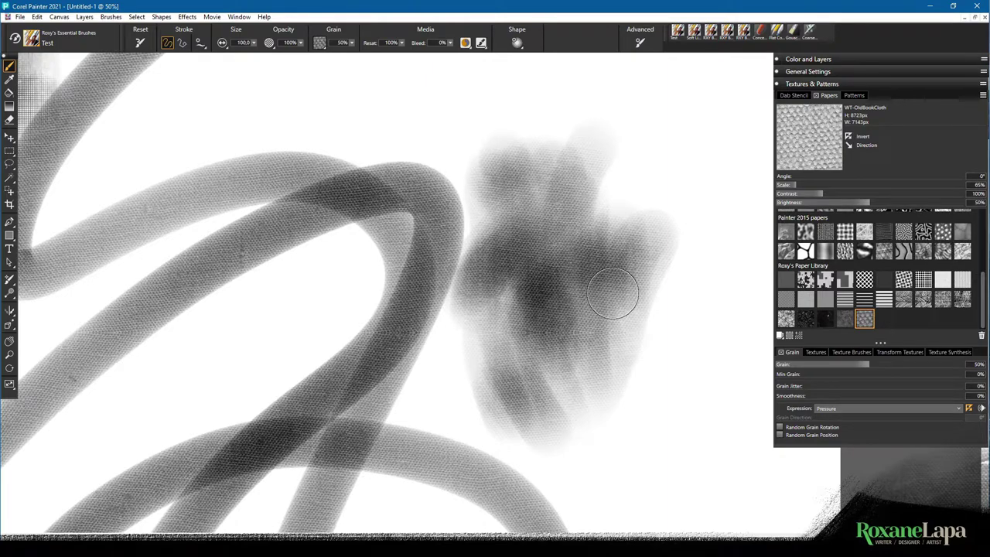
Set the WT-OldBookCloth paper's scale to 44% and paint test strokes in a blank part of the canvas
{"action": "left_click_drag", "start_coordinate": [803, 186], "coordinate": [794, 202]}
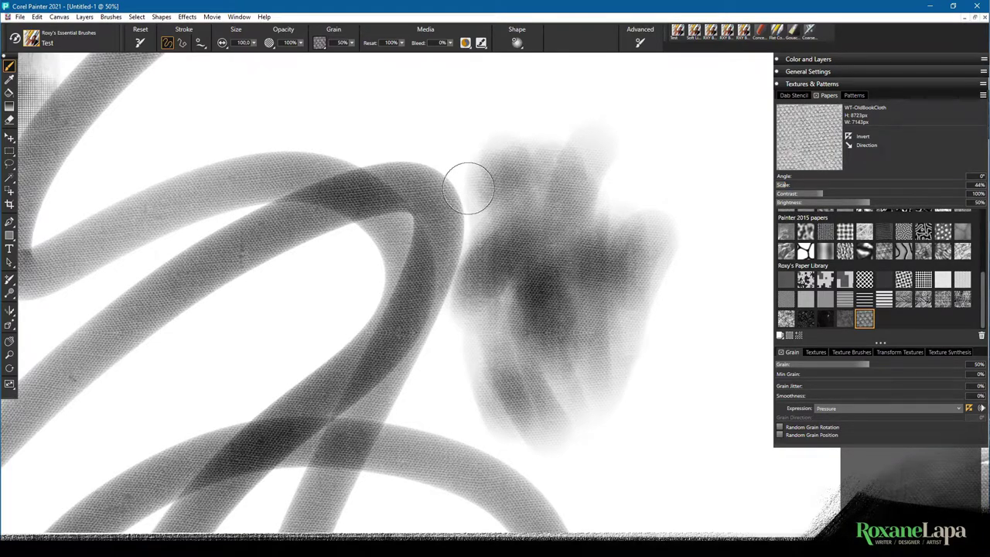
{"action": "left_click_drag", "start_coordinate": [490, 137], "coordinate": [356, 426]}
{"action": "mouse_move", "coordinate": [333, 335]}
{"action": "left_mouse_down"}
{"action": "mouse_move", "coordinate": [354, 278]}
{"action": "mouse_move", "coordinate": [348, 387]}
{"action": "mouse_move", "coordinate": [387, 302]}
{"action": "mouse_move", "coordinate": [395, 369]}
{"action": "mouse_move", "coordinate": [418, 341]}
{"action": "mouse_move", "coordinate": [436, 360]}
{"action": "mouse_move", "coordinate": [435, 220]}
{"action": "mouse_move", "coordinate": [442, 340]}
{"action": "mouse_move", "coordinate": [468, 309]}
{"action": "mouse_move", "coordinate": [327, 192]}
{"action": "mouse_move", "coordinate": [294, 341]}
{"action": "left_mouse_up"}
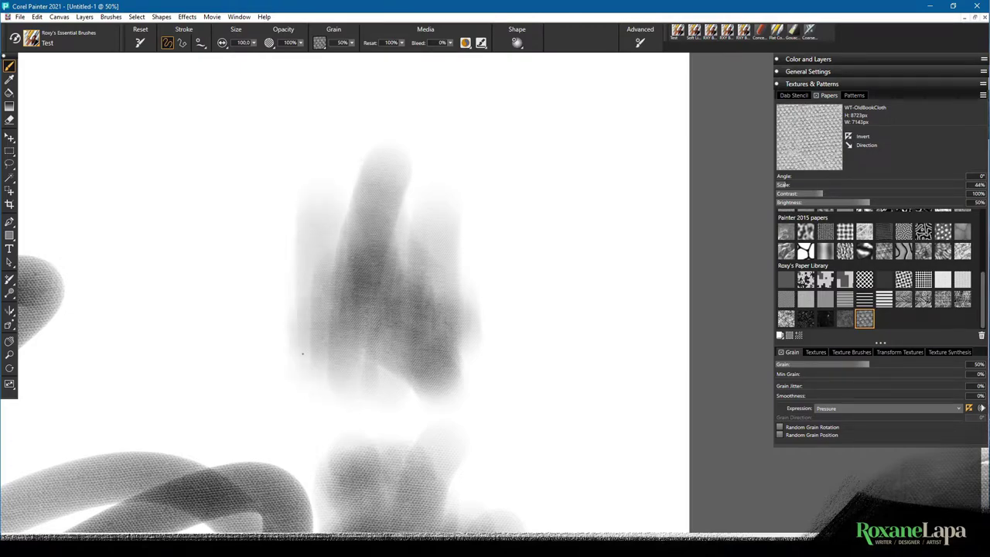
Change the brush color to a muted blue with RGB values 57, 57, 157
{"action": "left_click", "coordinate": [822, 61]}
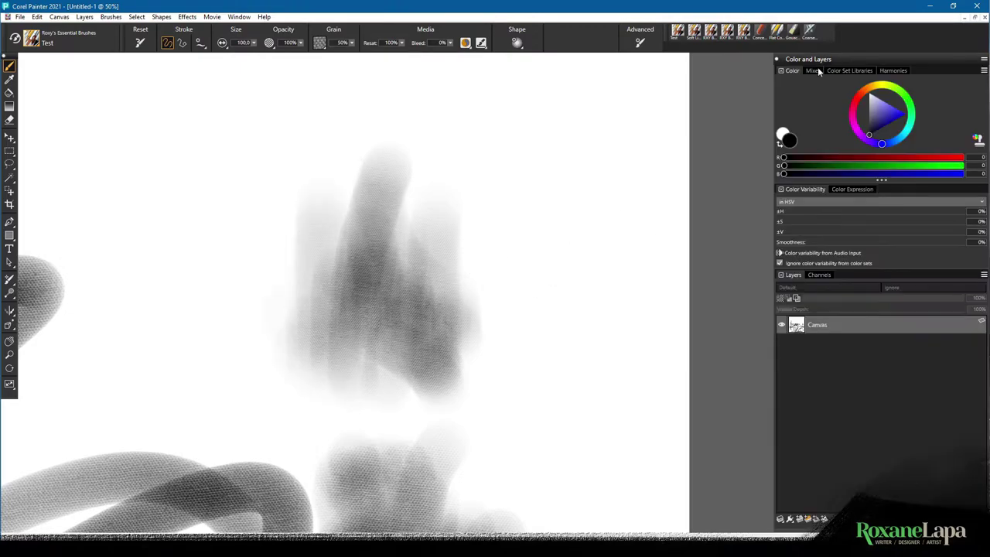
{"action": "left_click_drag", "start_coordinate": [877, 126], "coordinate": [883, 117]}
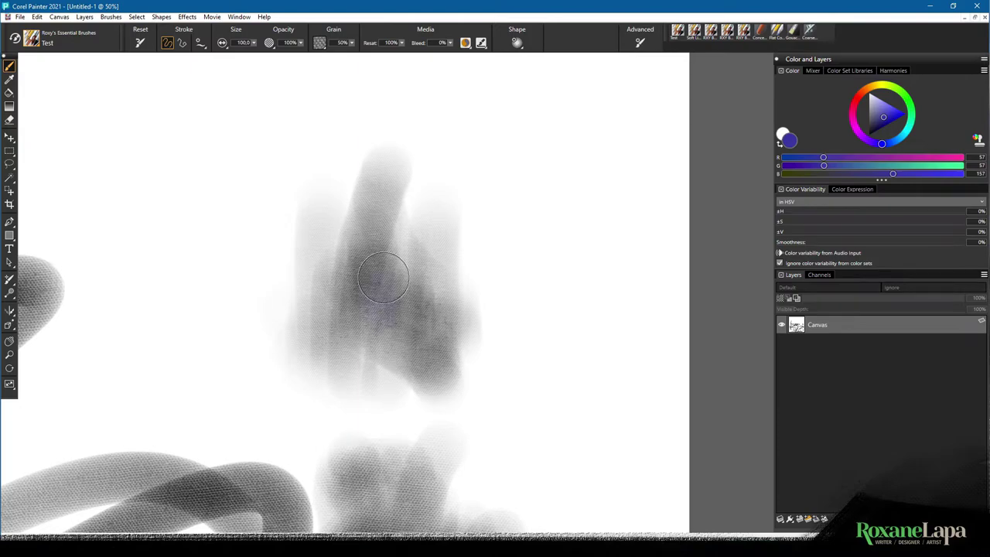
Paint blue strokes over the grey patch, then change the color to RGB 243, 113, 83 and blend light red across its lower half
{"action": "mouse_move", "coordinate": [379, 294]}
{"action": "left_mouse_down"}
{"action": "mouse_move", "coordinate": [404, 362]}
{"action": "mouse_move", "coordinate": [416, 252]}
{"action": "mouse_move", "coordinate": [436, 213]}
{"action": "mouse_move", "coordinate": [423, 273]}
{"action": "mouse_move", "coordinate": [446, 300]}
{"action": "mouse_move", "coordinate": [447, 196]}
{"action": "mouse_move", "coordinate": [441, 334]}
{"action": "mouse_move", "coordinate": [465, 344]}
{"action": "left_mouse_up"}
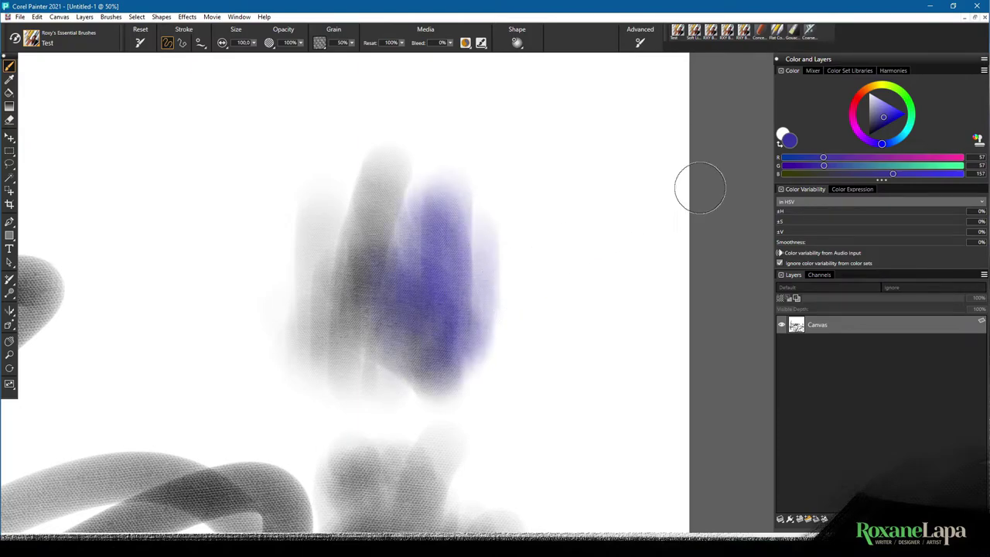
{"action": "left_click", "coordinate": [859, 95]}
{"action": "left_click", "coordinate": [892, 107]}
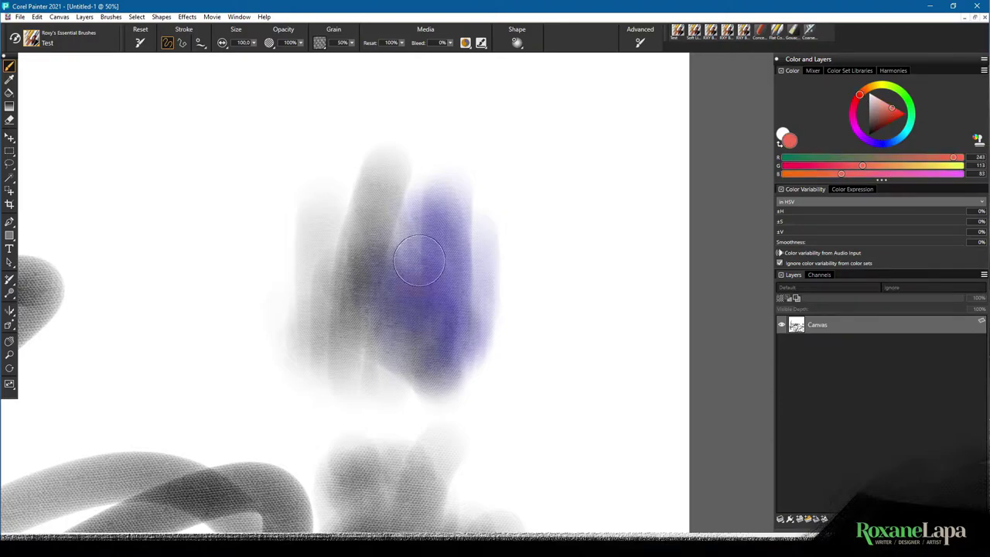
{"action": "mouse_move", "coordinate": [418, 260]}
{"action": "left_mouse_down"}
{"action": "mouse_move", "coordinate": [426, 392]}
{"action": "mouse_move", "coordinate": [370, 340]}
{"action": "mouse_move", "coordinate": [351, 351]}
{"action": "mouse_move", "coordinate": [384, 391]}
{"action": "mouse_move", "coordinate": [435, 382]}
{"action": "mouse_move", "coordinate": [447, 416]}
{"action": "mouse_move", "coordinate": [456, 409]}
{"action": "mouse_move", "coordinate": [403, 362]}
{"action": "mouse_move", "coordinate": [406, 421]}
{"action": "mouse_move", "coordinate": [383, 390]}
{"action": "left_mouse_up"}
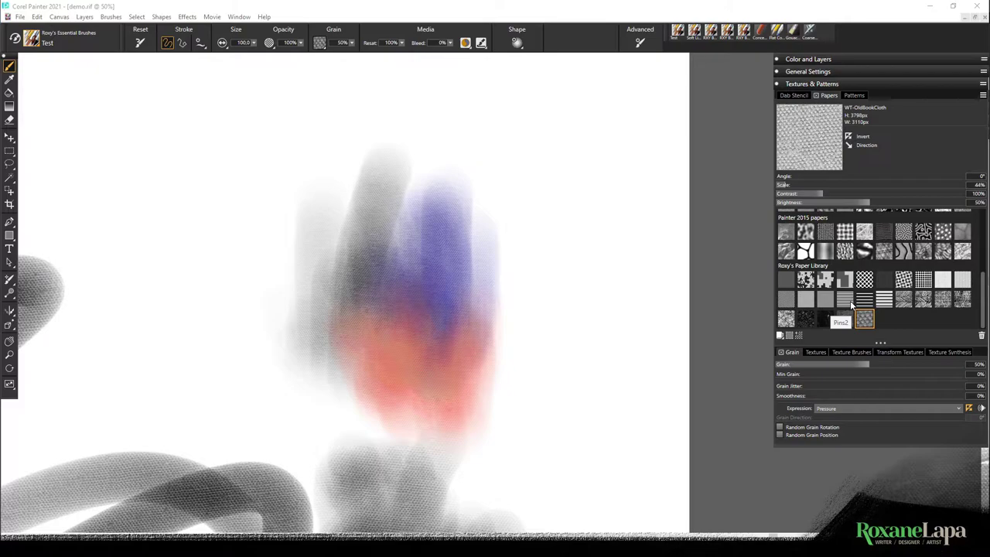
Paint test strokes beside the colored patch with the Benday dot paper and the horizontal-line paper from Roxy's Paper Library
{"action": "left_click", "coordinate": [863, 279]}
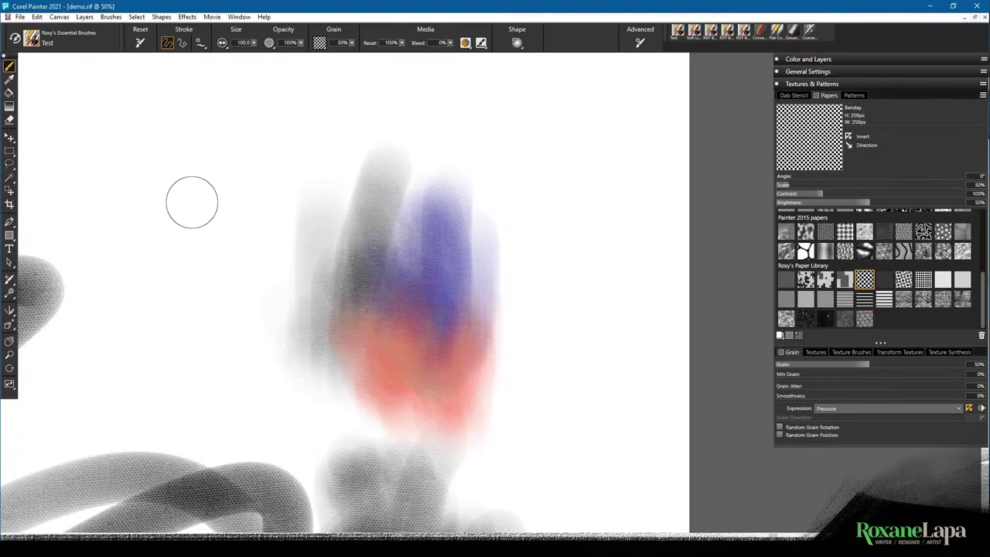
{"action": "mouse_move", "coordinate": [239, 143]}
{"action": "left_mouse_down"}
{"action": "mouse_move", "coordinate": [170, 286]}
{"action": "mouse_move", "coordinate": [195, 269]}
{"action": "mouse_move", "coordinate": [255, 340]}
{"action": "left_mouse_up"}
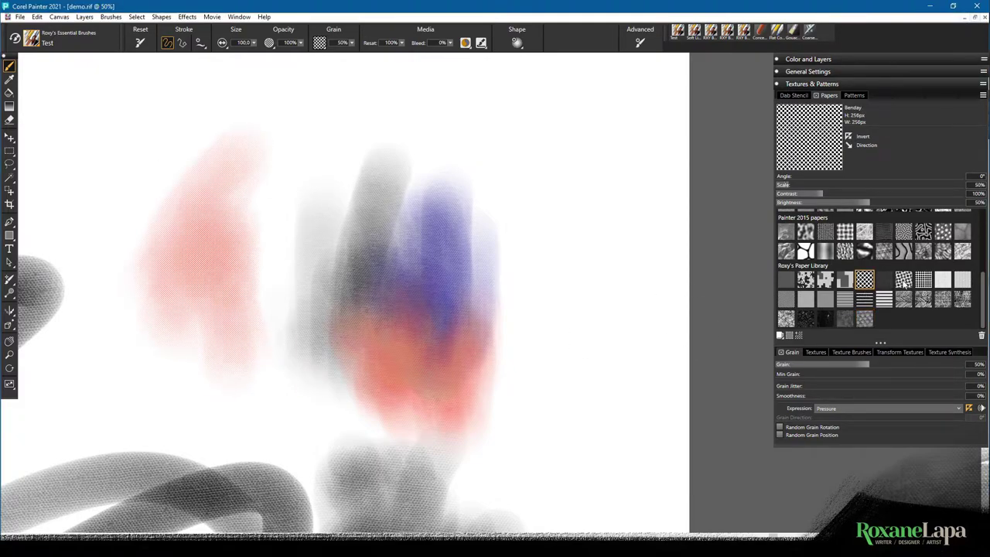
{"action": "left_click", "coordinate": [884, 299]}
{"action": "mouse_move", "coordinate": [240, 283]}
{"action": "left_mouse_down"}
{"action": "mouse_move", "coordinate": [248, 93]}
{"action": "mouse_move", "coordinate": [344, 108]}
{"action": "left_mouse_up"}
Switch to the blank square document and fill a thin full-width selection across its upper part with black
{"action": "key", "text": "alt+Tab"}
{"action": "mouse_move", "coordinate": [282, 129]}
{"action": "left_mouse_down"}
{"action": "mouse_move", "coordinate": [231, 187]}
{"action": "mouse_move", "coordinate": [491, 144]}
{"action": "left_mouse_up"}
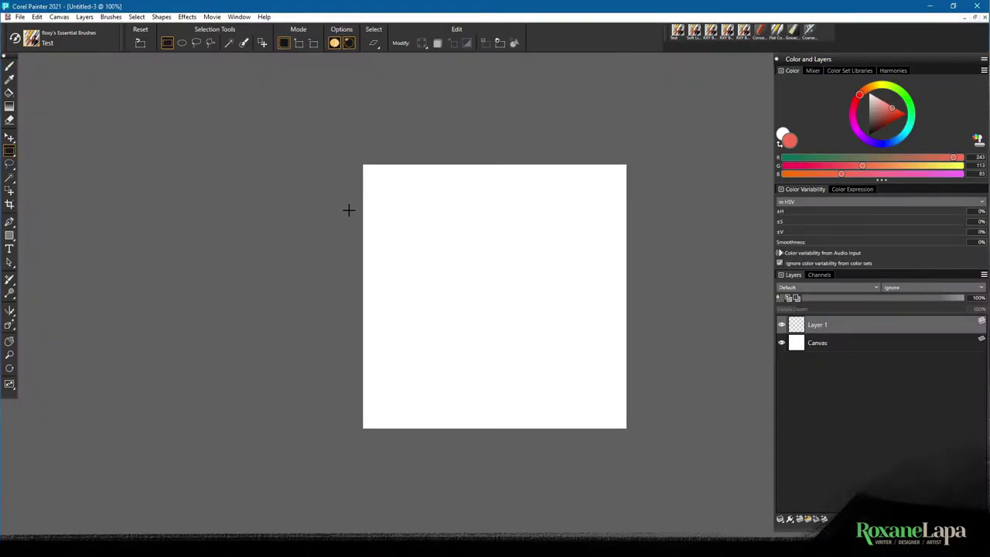
{"action": "left_click_drag", "start_coordinate": [349, 210], "coordinate": [643, 216]}
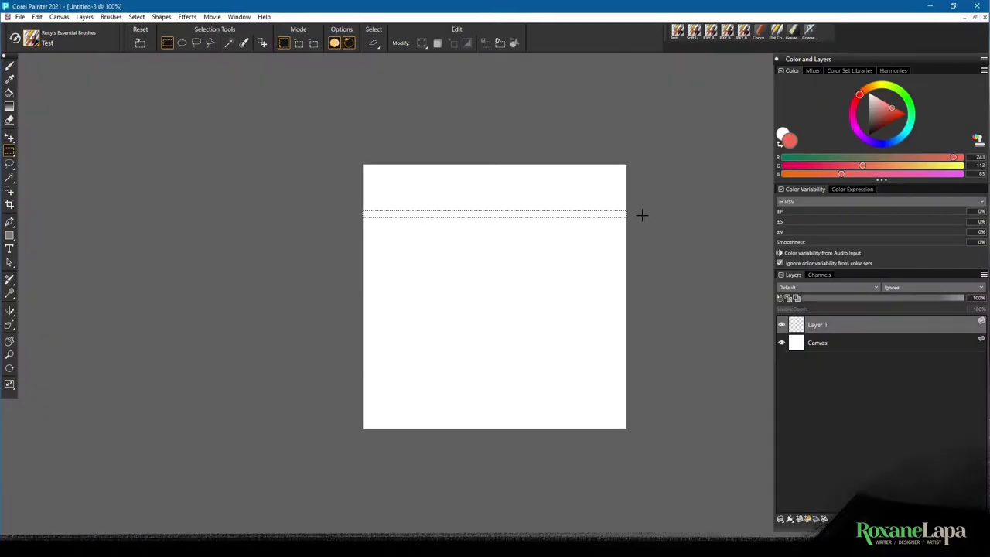
{"action": "left_click", "coordinate": [369, 217]}
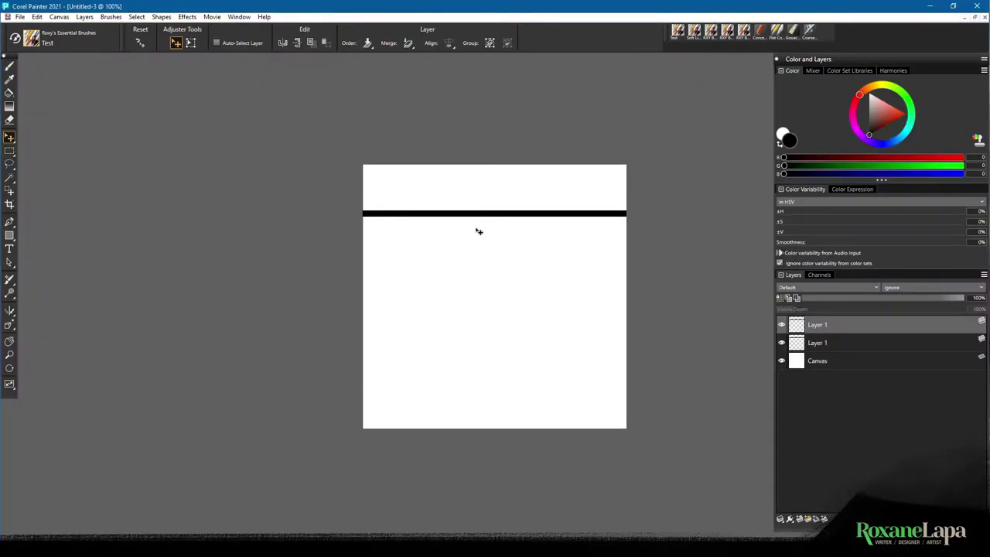
Duplicate the black line into evenly spaced copies down the canvas and check the layer alignment options
{"action": "left_click_drag", "start_coordinate": [479, 231], "coordinate": [480, 280]}
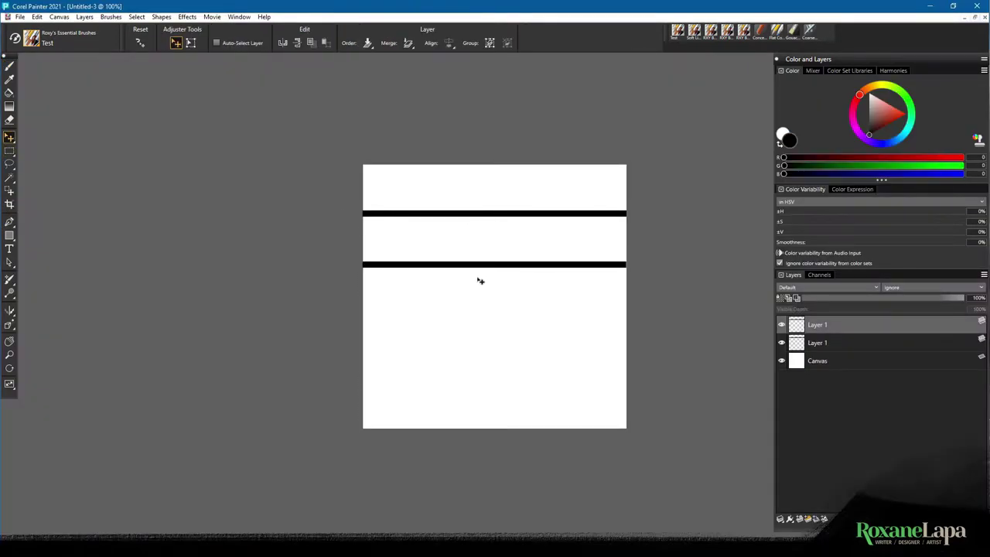
{"action": "key", "text": "ctrl+c"}
{"action": "key", "text": "ctrl+v"}
{"action": "left_click_drag", "start_coordinate": [567, 242], "coordinate": [579, 331]}
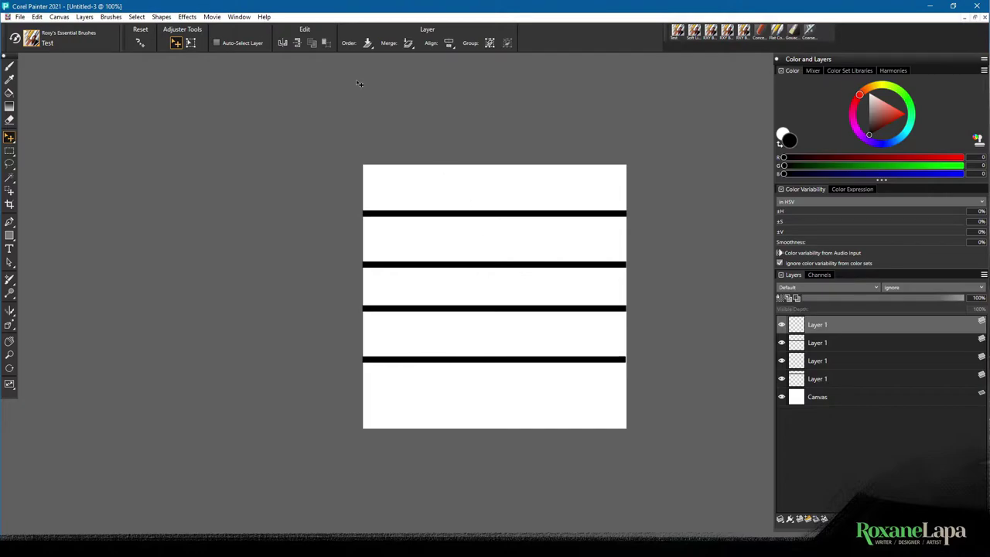
{"action": "left_click", "coordinate": [451, 45]}
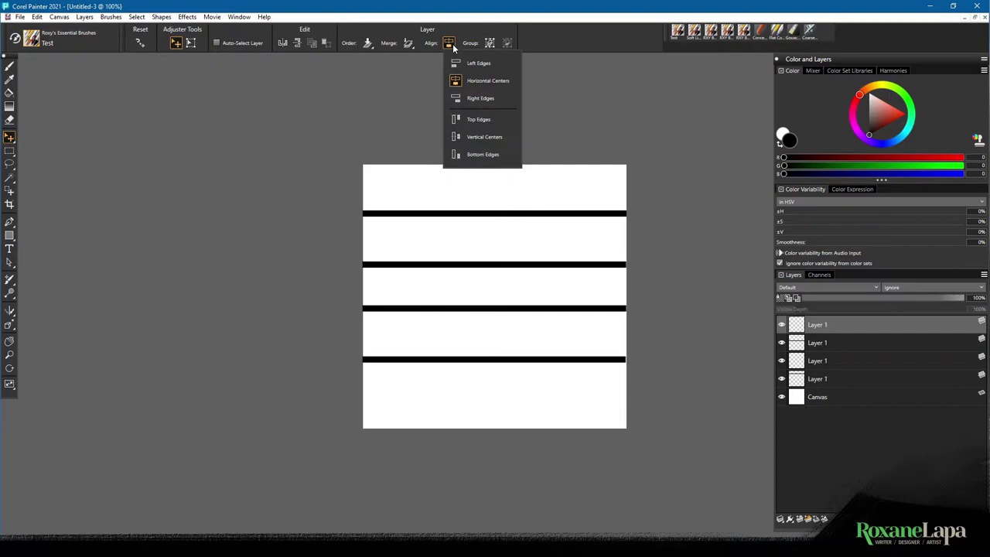
{"action": "left_click", "coordinate": [394, 137]}
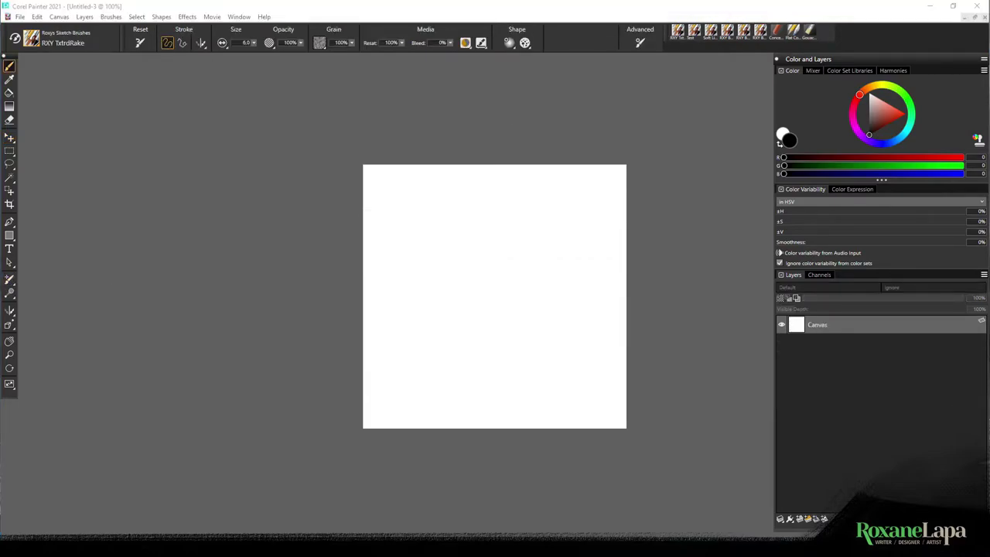
Turn on the vertical mirror plane and paint RXY TxtrdRake strokes along the canvas's left and right edges
{"action": "left_click", "coordinate": [10, 310]}
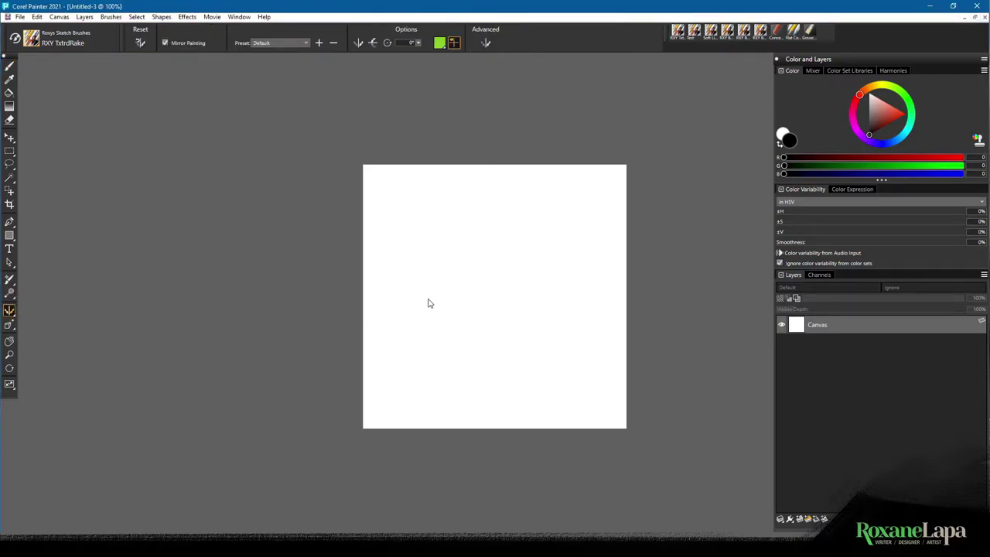
{"action": "left_click", "coordinate": [357, 43]}
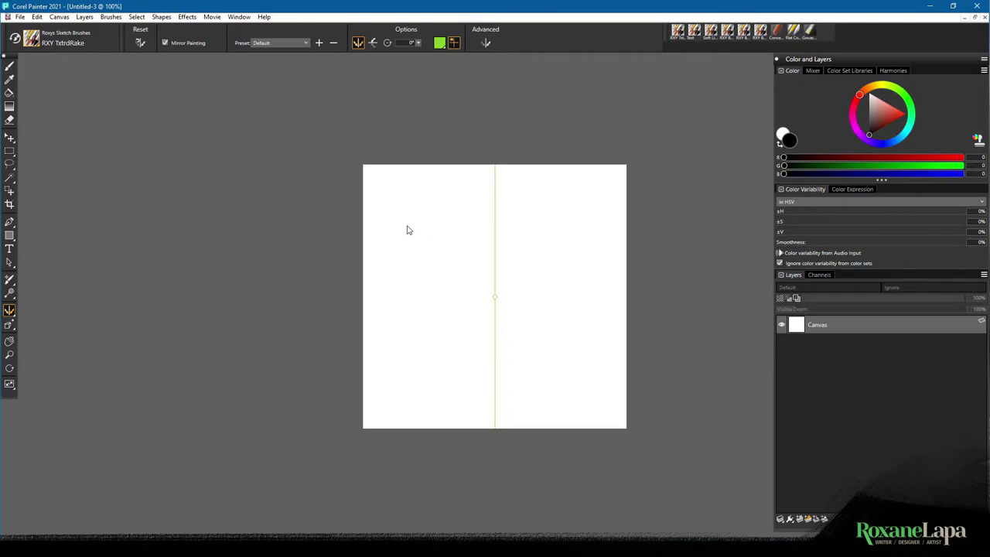
{"action": "key", "text": "b"}
{"action": "left_click_drag", "start_coordinate": [371, 213], "coordinate": [366, 269]}
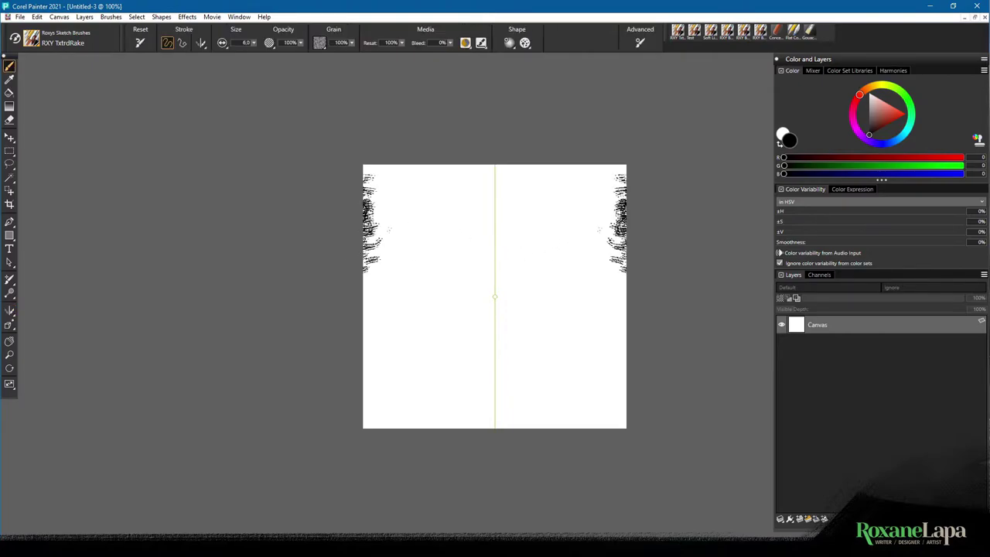
{"action": "left_click_drag", "start_coordinate": [620, 247], "coordinate": [615, 391]}
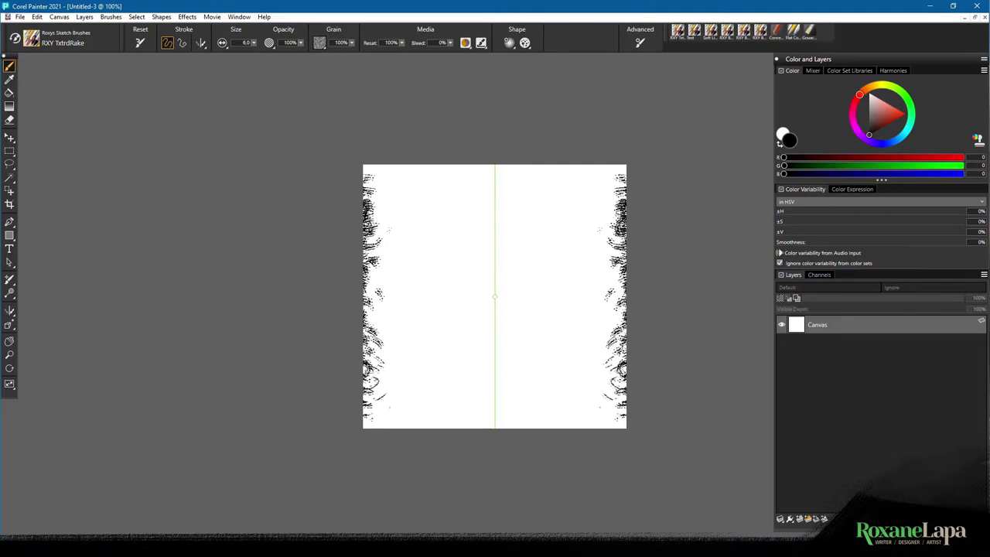
{"action": "left_click_drag", "start_coordinate": [373, 367], "coordinate": [382, 305]}
{"action": "scroll", "coordinate": [494, 296], "scroll_direction": "up", "scroll_amount": 1}
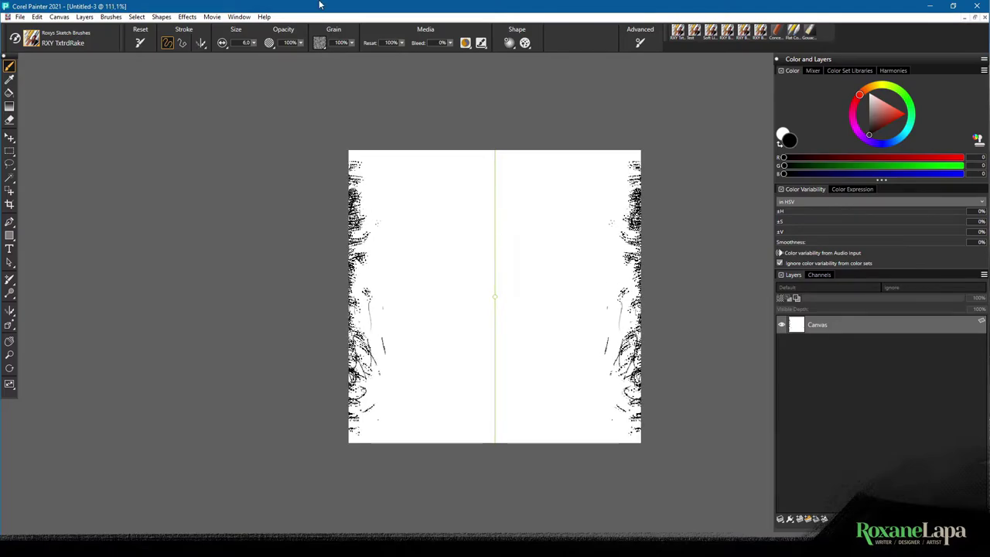
Texture the canvas's top and bottom edges using only the horizontal mirror plane, and crosshatch the middle without mirroring
{"action": "left_click", "coordinate": [10, 311]}
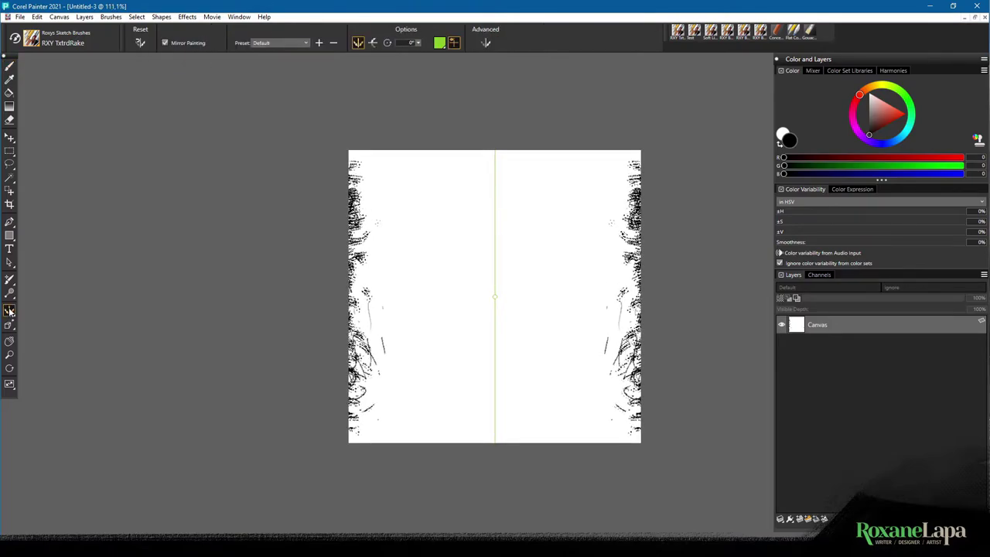
{"action": "left_click", "coordinate": [359, 42]}
{"action": "left_click", "coordinate": [373, 43]}
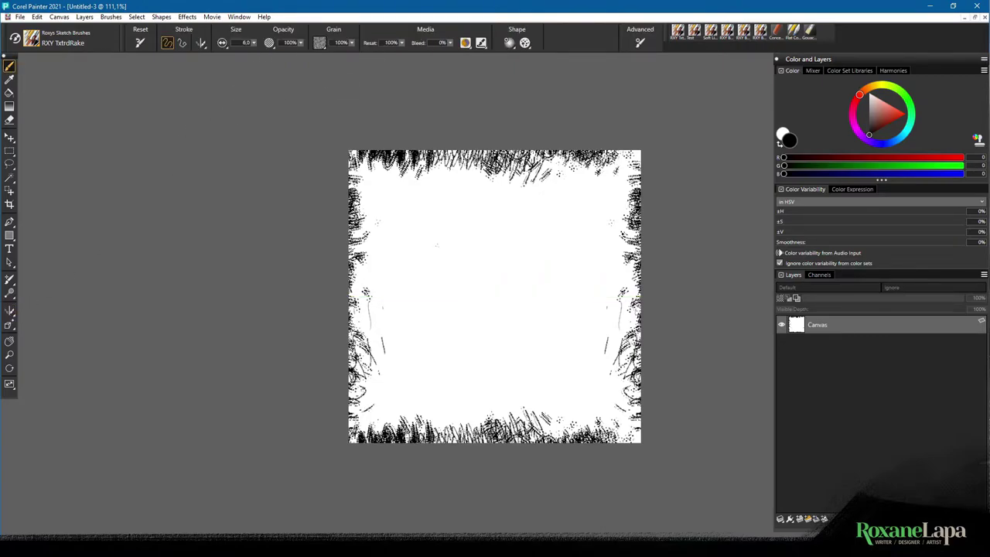
{"action": "mouse_move", "coordinate": [429, 229]}
{"action": "left_mouse_down"}
{"action": "mouse_move", "coordinate": [463, 267]}
{"action": "mouse_move", "coordinate": [533, 302]}
{"action": "mouse_move", "coordinate": [449, 217]}
{"action": "mouse_move", "coordinate": [379, 193]}
{"action": "mouse_move", "coordinate": [452, 313]}
{"action": "mouse_move", "coordinate": [561, 309]}
{"action": "mouse_move", "coordinate": [495, 208]}
{"action": "mouse_move", "coordinate": [463, 182]}
{"action": "mouse_move", "coordinate": [572, 317]}
{"action": "mouse_move", "coordinate": [406, 309]}
{"action": "mouse_move", "coordinate": [479, 228]}
{"action": "mouse_move", "coordinate": [387, 332]}
{"action": "mouse_move", "coordinate": [472, 417]}
{"action": "mouse_move", "coordinate": [610, 356]}
{"action": "mouse_move", "coordinate": [576, 279]}
{"action": "mouse_move", "coordinate": [587, 208]}
{"action": "mouse_move", "coordinate": [480, 232]}
{"action": "mouse_move", "coordinate": [418, 302]}
{"action": "mouse_move", "coordinate": [456, 394]}
{"action": "mouse_move", "coordinate": [596, 259]}
{"action": "mouse_move", "coordinate": [460, 224]}
{"action": "left_mouse_up"}
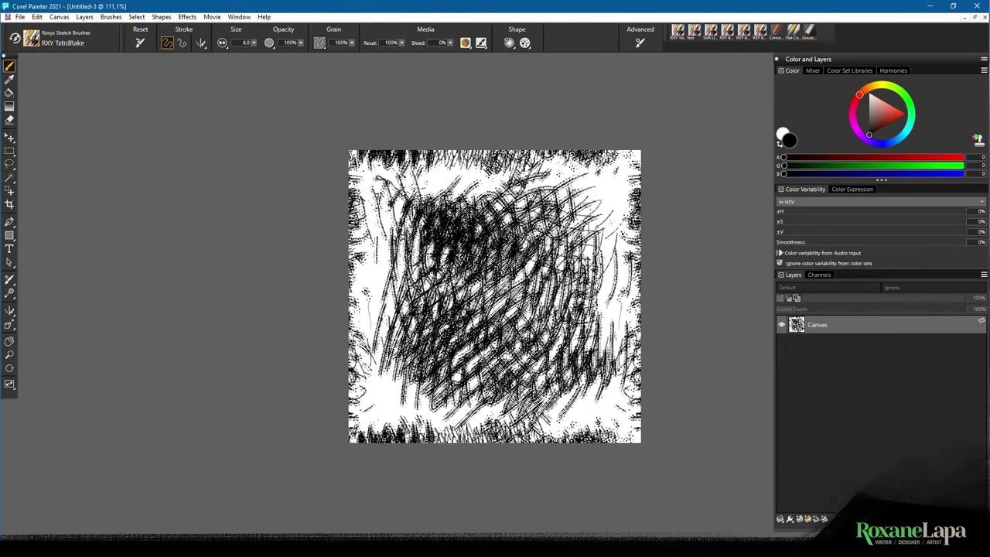
Turn on both mirror planes and paint over the remaining white gaps between the edges and the crosshatched centre
{"action": "left_click", "coordinate": [10, 309]}
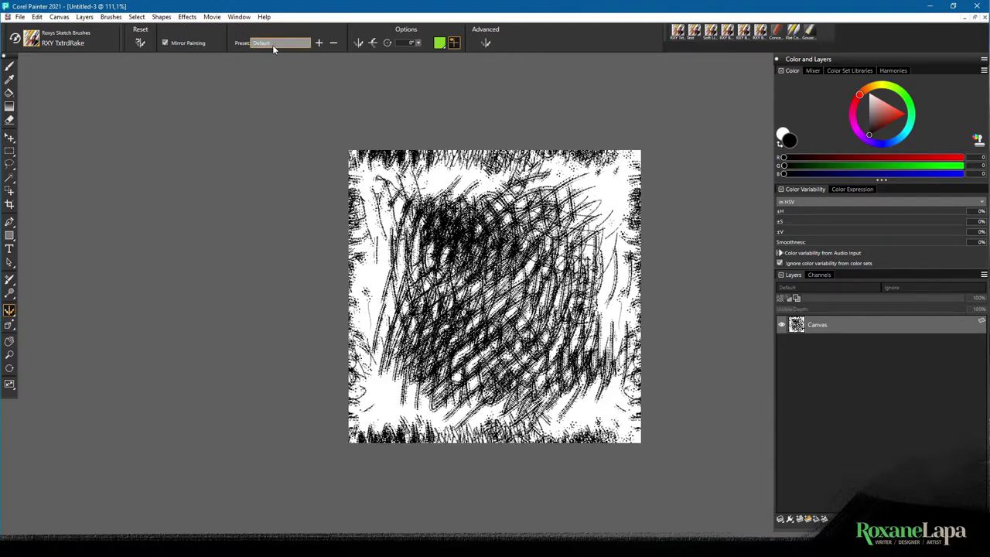
{"action": "left_click", "coordinate": [358, 43]}
{"action": "left_click", "coordinate": [373, 43]}
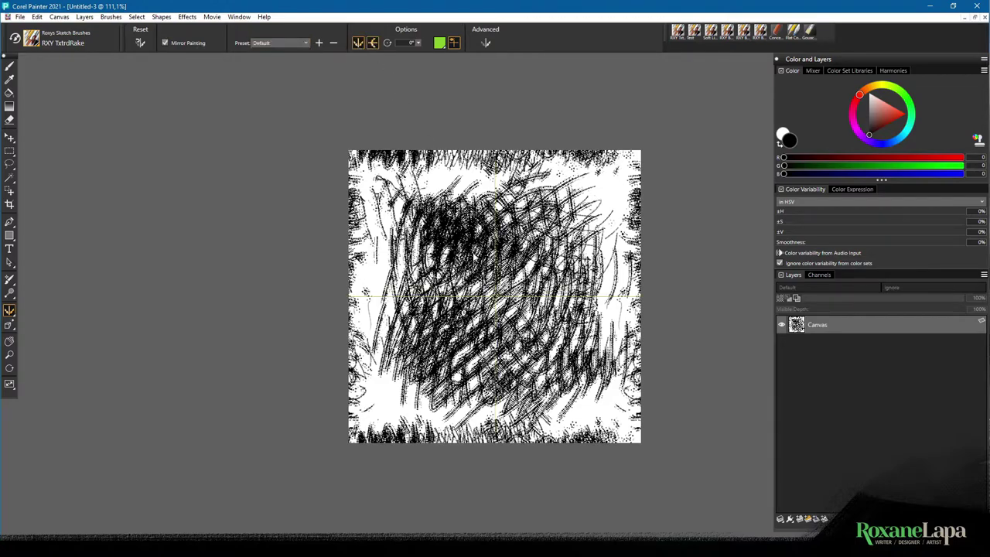
{"action": "key", "text": "b"}
{"action": "mouse_move", "coordinate": [380, 212]}
{"action": "left_mouse_down"}
{"action": "mouse_move", "coordinate": [375, 231]}
{"action": "mouse_move", "coordinate": [391, 207]}
{"action": "mouse_move", "coordinate": [375, 170]}
{"action": "mouse_move", "coordinate": [371, 209]}
{"action": "mouse_move", "coordinate": [395, 255]}
{"action": "mouse_move", "coordinate": [379, 278]}
{"action": "mouse_move", "coordinate": [367, 247]}
{"action": "left_mouse_up"}
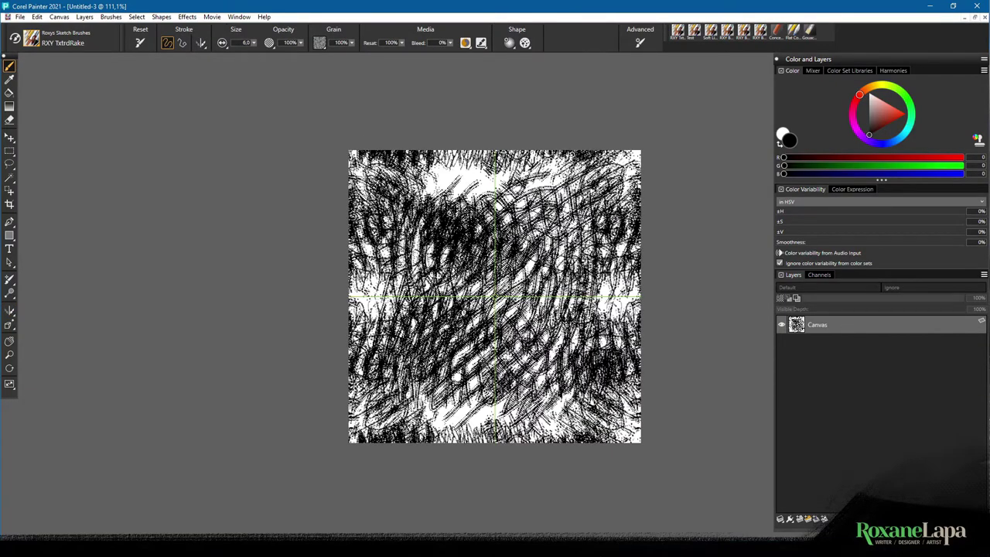
{"action": "mouse_move", "coordinate": [364, 333]}
{"action": "left_mouse_down"}
{"action": "mouse_move", "coordinate": [368, 244]}
{"action": "mouse_move", "coordinate": [448, 170]}
{"action": "mouse_move", "coordinate": [433, 178]}
{"action": "mouse_move", "coordinate": [487, 200]}
{"action": "mouse_move", "coordinate": [493, 239]}
{"action": "left_mouse_up"}
Select the whole scribble texture and capture it as a paper named ScribbleTest in Roxy's Paper Library
{"action": "left_click", "coordinate": [9, 151]}
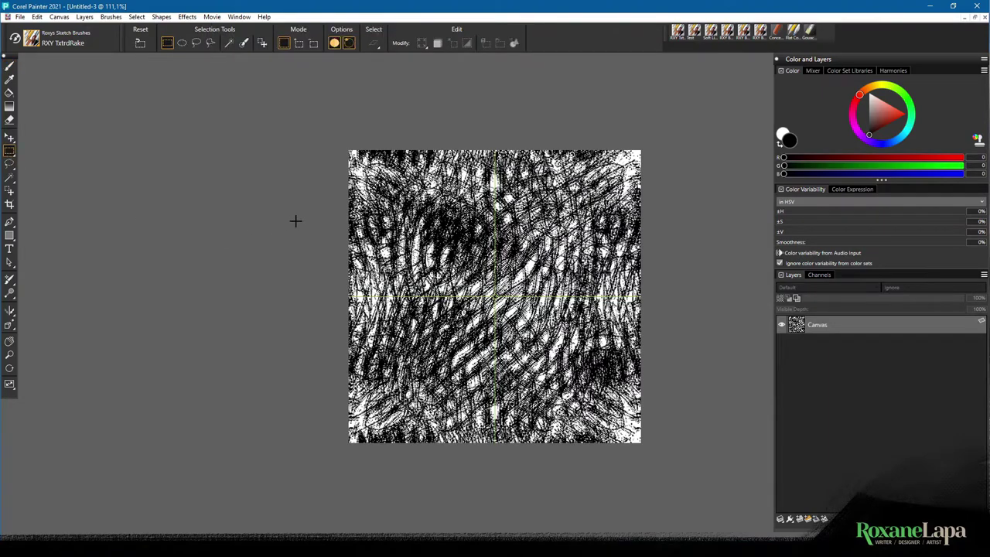
{"action": "left_click", "coordinate": [812, 542]}
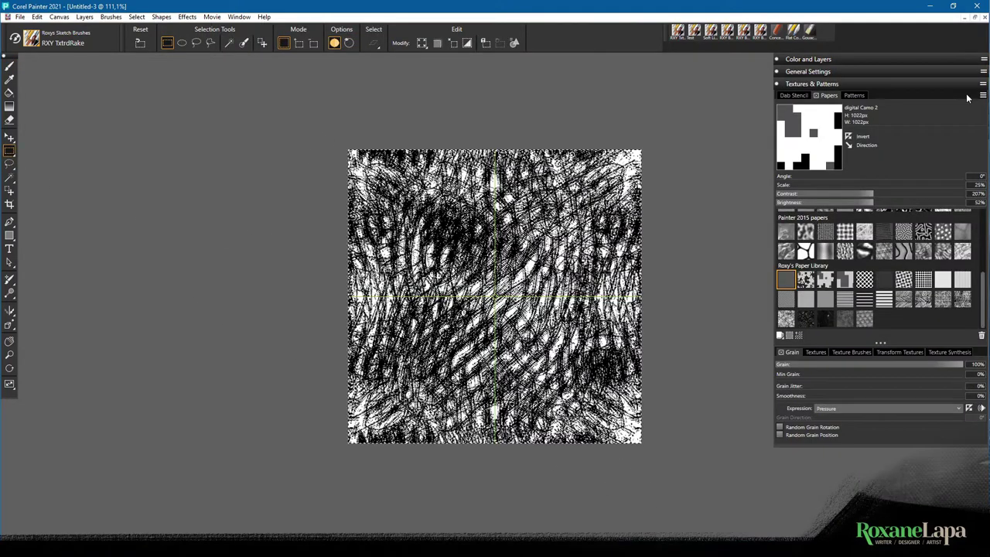
{"action": "left_click", "coordinate": [983, 95]}
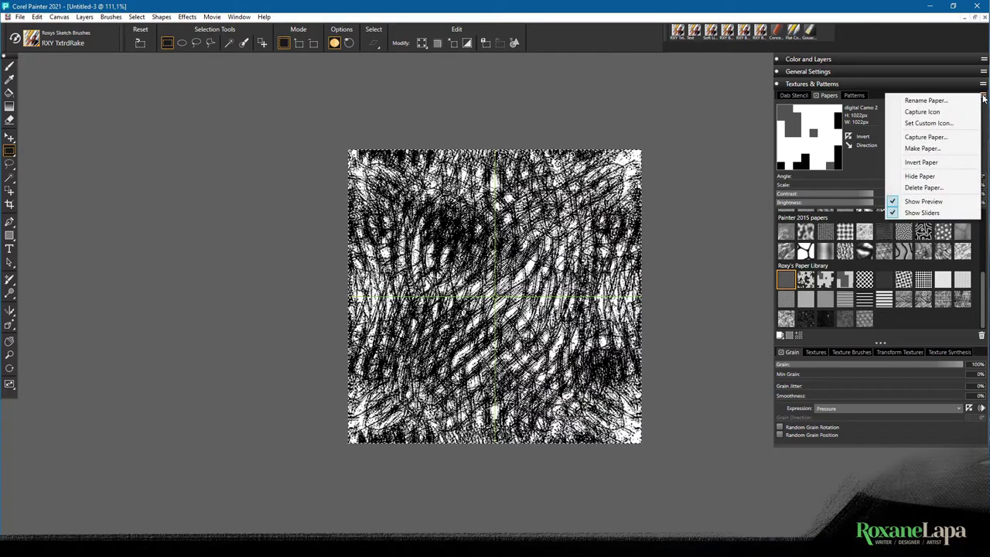
{"action": "left_click", "coordinate": [926, 137]}
{"action": "type", "text": "Scribble"}
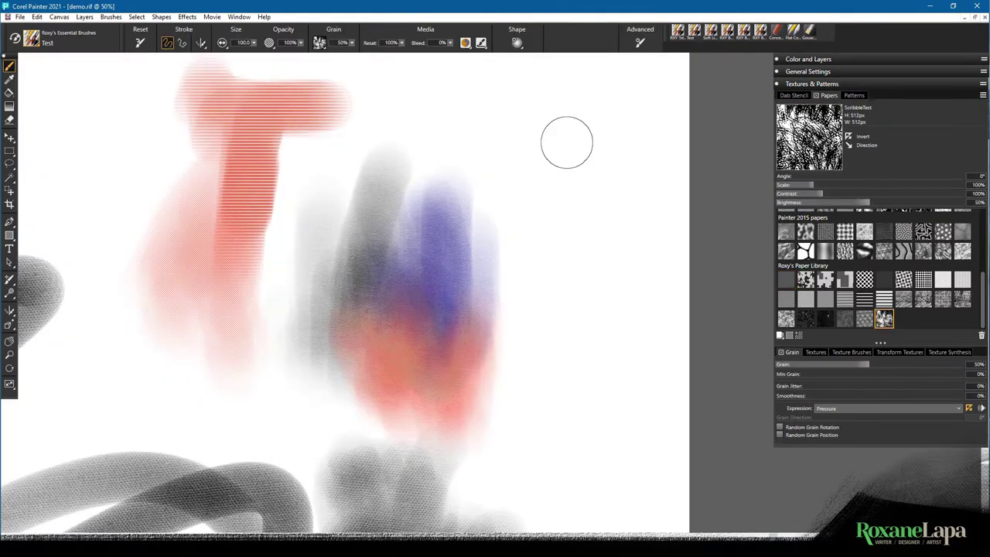
Paint black test strokes in demo.rif with the ScribbleTest paper, then invert the paper, reduce its scale and paint comparison strokes
{"action": "mouse_move", "coordinate": [567, 144]}
{"action": "left_mouse_down"}
{"action": "mouse_move", "coordinate": [564, 263]}
{"action": "mouse_move", "coordinate": [587, 309]}
{"action": "mouse_move", "coordinate": [565, 232]}
{"action": "left_mouse_up"}
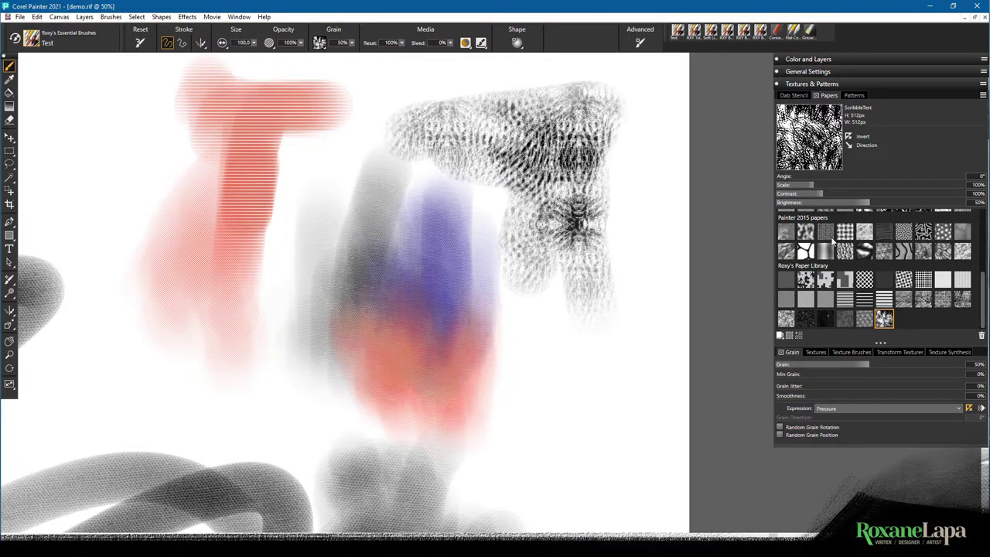
{"action": "left_click", "coordinate": [858, 139]}
{"action": "mouse_move", "coordinate": [573, 328]}
{"action": "left_mouse_down"}
{"action": "mouse_move", "coordinate": [573, 348]}
{"action": "mouse_move", "coordinate": [607, 325]}
{"action": "mouse_move", "coordinate": [626, 367]}
{"action": "left_mouse_up"}
{"action": "left_click", "coordinate": [789, 185]}
{"action": "mouse_move", "coordinate": [557, 441]}
{"action": "left_mouse_down"}
{"action": "mouse_move", "coordinate": [580, 488]}
{"action": "mouse_move", "coordinate": [565, 499]}
{"action": "mouse_move", "coordinate": [578, 317]}
{"action": "left_mouse_up"}
{"action": "left_click_drag", "start_coordinate": [622, 383], "coordinate": [634, 294]}
Set the ScribbleTest paper's contrast to 42% and its scale first to 40% and then to 33%, painting test patches at each scale
{"action": "left_click", "coordinate": [783, 185]}
{"action": "left_click", "coordinate": [796, 194]}
{"action": "mouse_move", "coordinate": [590, 421]}
{"action": "left_mouse_down"}
{"action": "mouse_move", "coordinate": [580, 487]}
{"action": "mouse_move", "coordinate": [634, 421]}
{"action": "left_mouse_up"}
{"action": "left_click_drag", "start_coordinate": [612, 356], "coordinate": [620, 180]}
{"action": "mouse_move", "coordinate": [592, 348]}
{"action": "left_mouse_down"}
{"action": "mouse_move", "coordinate": [601, 464]}
{"action": "mouse_move", "coordinate": [611, 421]}
{"action": "left_mouse_up"}
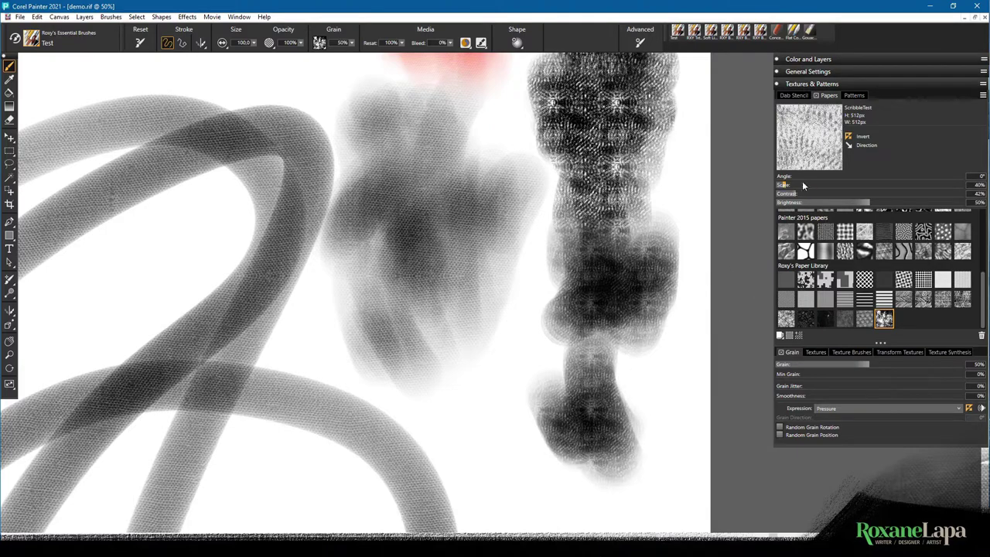
{"action": "left_click", "coordinate": [779, 185]}
{"action": "mouse_move", "coordinate": [526, 371]}
{"action": "left_mouse_down"}
{"action": "mouse_move", "coordinate": [519, 473]}
{"action": "mouse_move", "coordinate": [523, 348]}
{"action": "left_mouse_up"}
Change the brush color to a muted green and paint over the lower black test patches
{"action": "left_click", "coordinate": [823, 62]}
{"action": "left_click", "coordinate": [903, 92]}
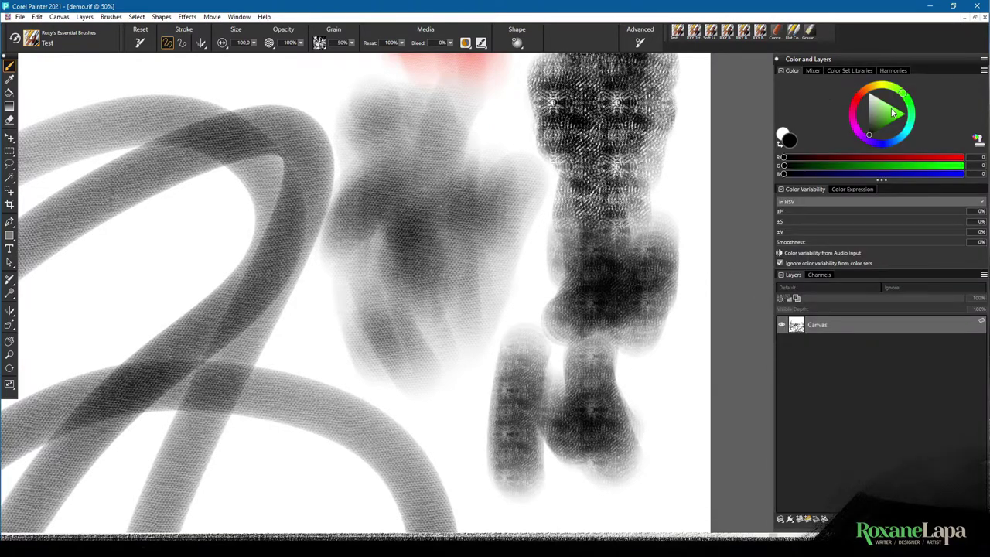
{"action": "left_click", "coordinate": [876, 121]}
{"action": "left_click_drag", "start_coordinate": [519, 406], "coordinate": [525, 283]}
{"action": "mouse_move", "coordinate": [510, 364]}
{"action": "left_mouse_down"}
{"action": "mouse_move", "coordinate": [534, 410]}
{"action": "mouse_move", "coordinate": [483, 383]}
{"action": "mouse_move", "coordinate": [467, 437]}
{"action": "mouse_move", "coordinate": [491, 495]}
{"action": "mouse_move", "coordinate": [586, 473]}
{"action": "mouse_move", "coordinate": [561, 444]}
{"action": "mouse_move", "coordinate": [576, 433]}
{"action": "mouse_move", "coordinate": [603, 367]}
{"action": "mouse_move", "coordinate": [640, 427]}
{"action": "left_mouse_up"}
Shift the brush color to an olive yellow and blend it into the green patches with overlapping strokes
{"action": "left_click", "coordinate": [884, 84]}
{"action": "mouse_move", "coordinate": [574, 422]}
{"action": "left_mouse_down"}
{"action": "mouse_move", "coordinate": [603, 363]}
{"action": "mouse_move", "coordinate": [642, 348]}
{"action": "mouse_move", "coordinate": [650, 387]}
{"action": "left_mouse_up"}
{"action": "mouse_move", "coordinate": [510, 483]}
{"action": "left_mouse_down"}
{"action": "mouse_move", "coordinate": [537, 452]}
{"action": "mouse_move", "coordinate": [507, 398]}
{"action": "mouse_move", "coordinate": [530, 347]}
{"action": "mouse_move", "coordinate": [618, 332]}
{"action": "left_mouse_up"}
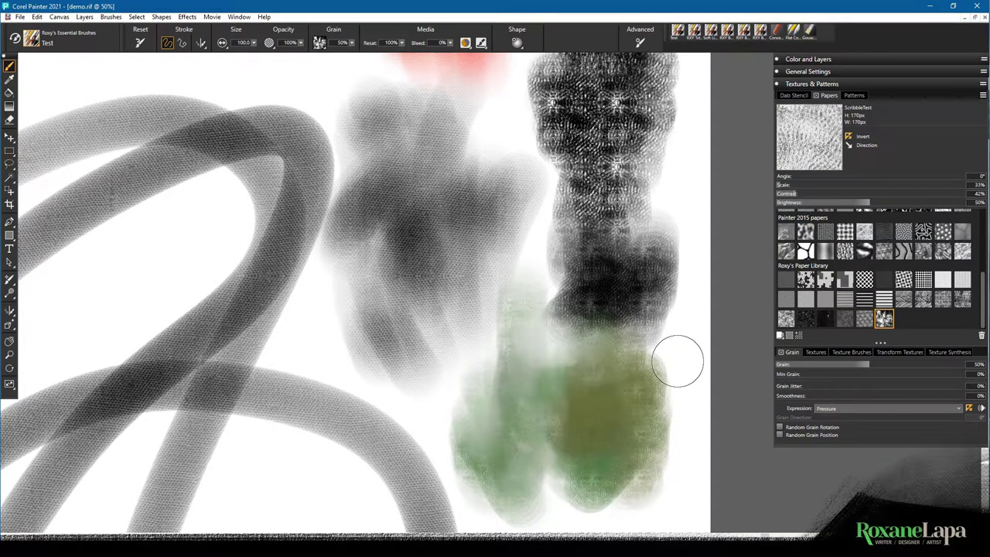
{"action": "mouse_move", "coordinate": [631, 444]}
{"action": "left_mouse_down"}
{"action": "mouse_move", "coordinate": [589, 430]}
{"action": "mouse_move", "coordinate": [630, 475]}
{"action": "mouse_move", "coordinate": [563, 468]}
{"action": "mouse_move", "coordinate": [604, 494]}
{"action": "left_mouse_up"}
{"action": "left_click_drag", "start_coordinate": [633, 464], "coordinate": [661, 448]}
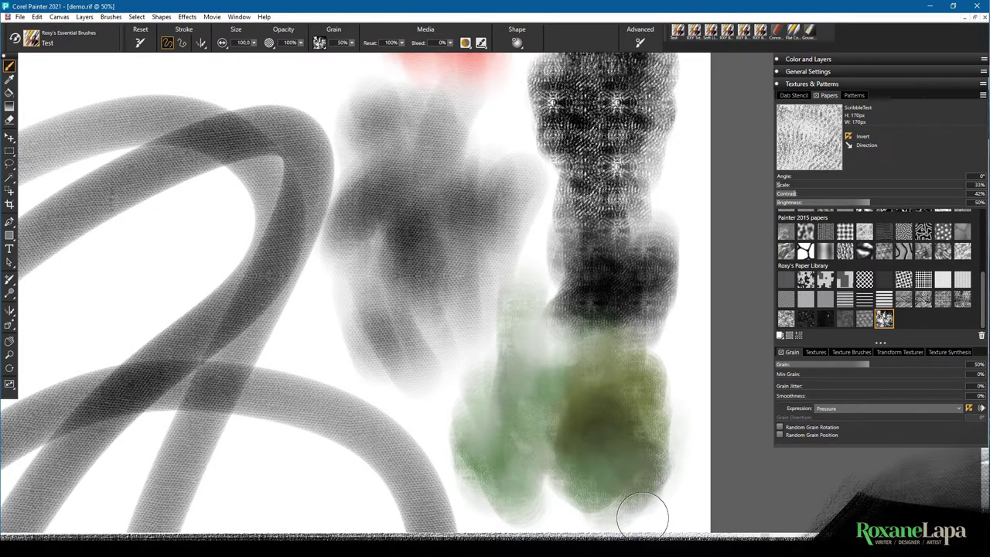
Review the Test brush's Subcategory options for the Cover method, then return to the paper and grain settings
{"action": "left_click", "coordinate": [820, 83]}
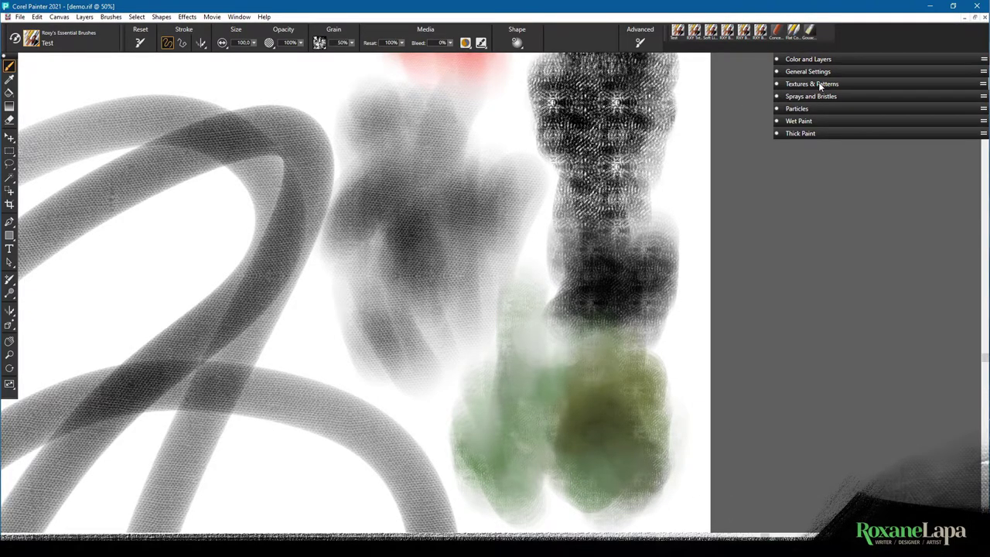
{"action": "left_click", "coordinate": [814, 72]}
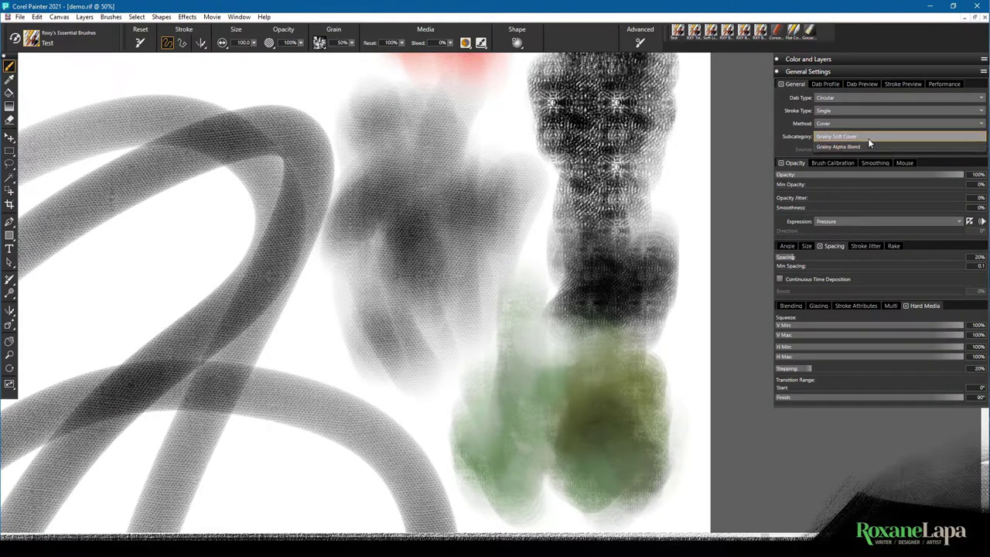
{"action": "left_click", "coordinate": [868, 137]}
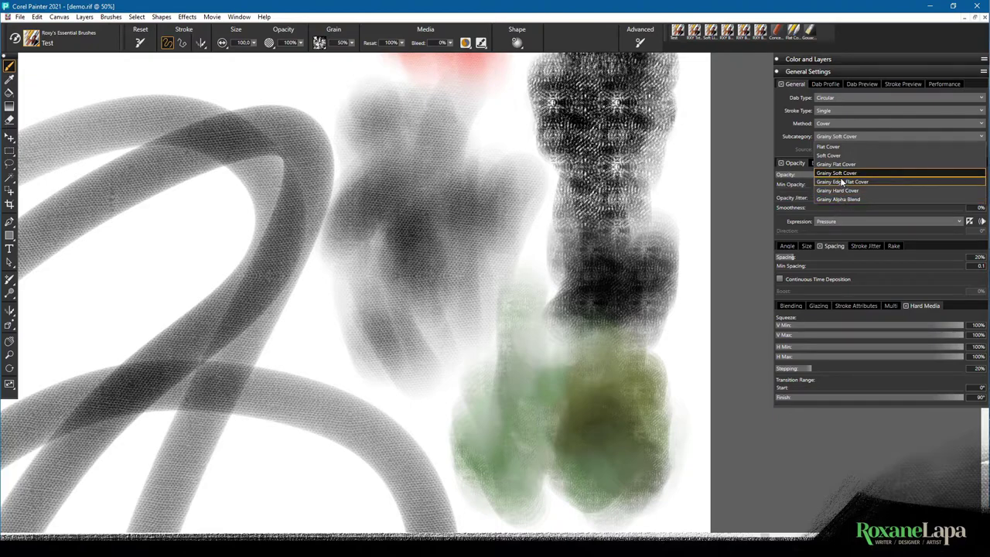
{"action": "left_click", "coordinate": [774, 112]}
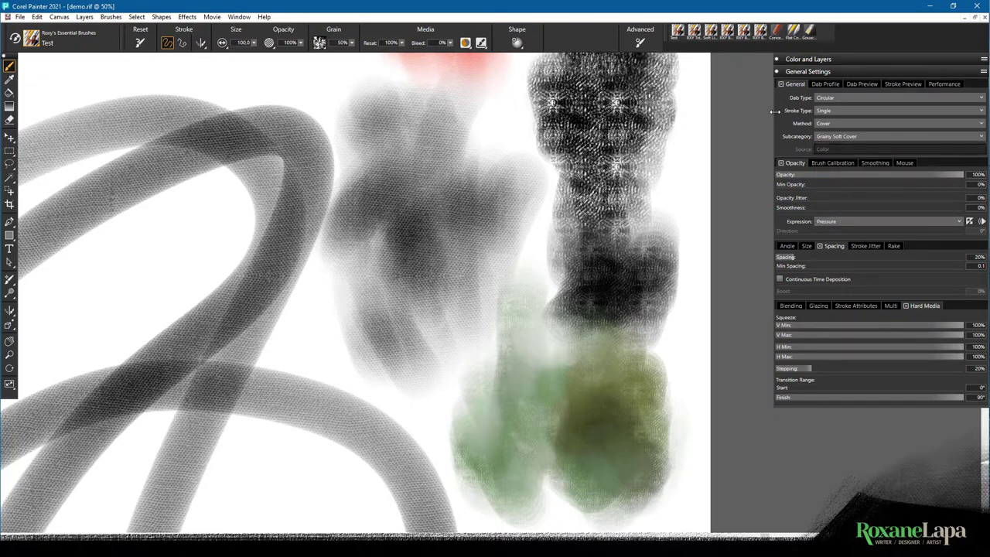
{"action": "left_click", "coordinate": [818, 72]}
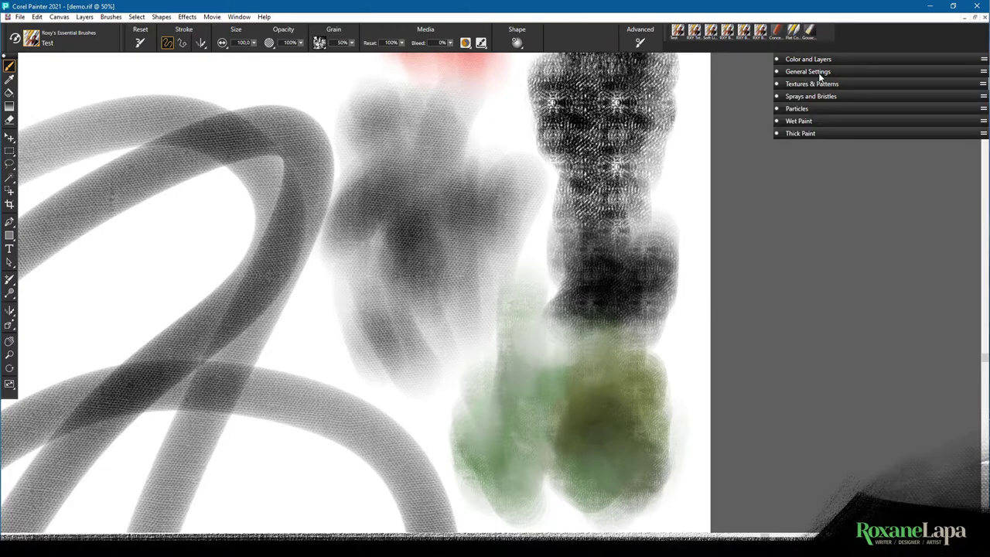
{"action": "left_click", "coordinate": [822, 85]}
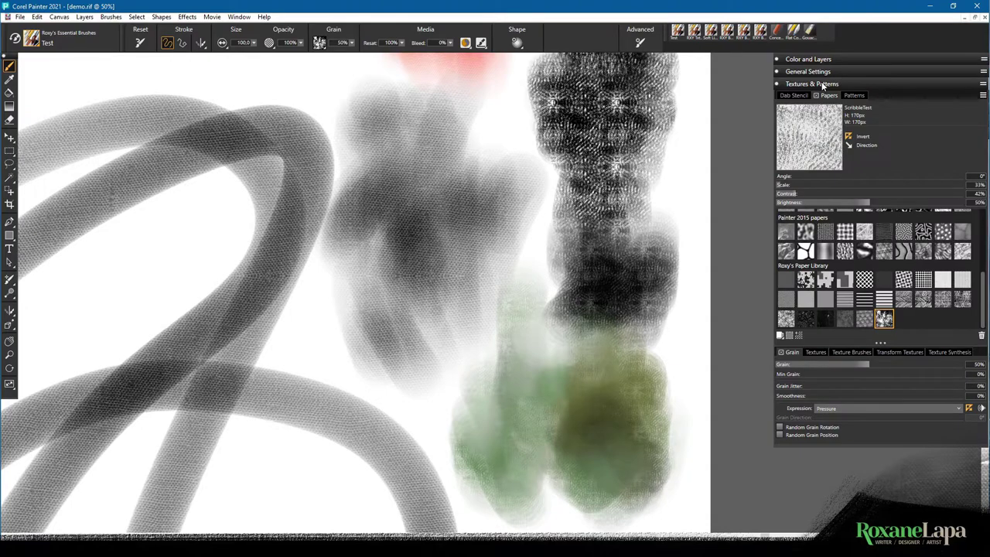
Review the Test brush's calibration settings and its opacity settings
{"action": "left_click", "coordinate": [792, 96]}
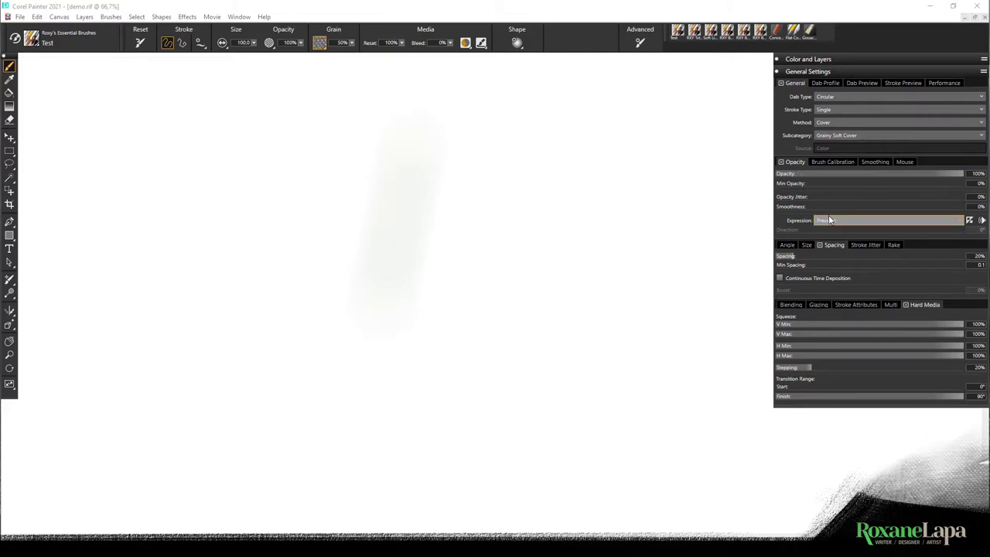
{"action": "left_click", "coordinate": [833, 162]}
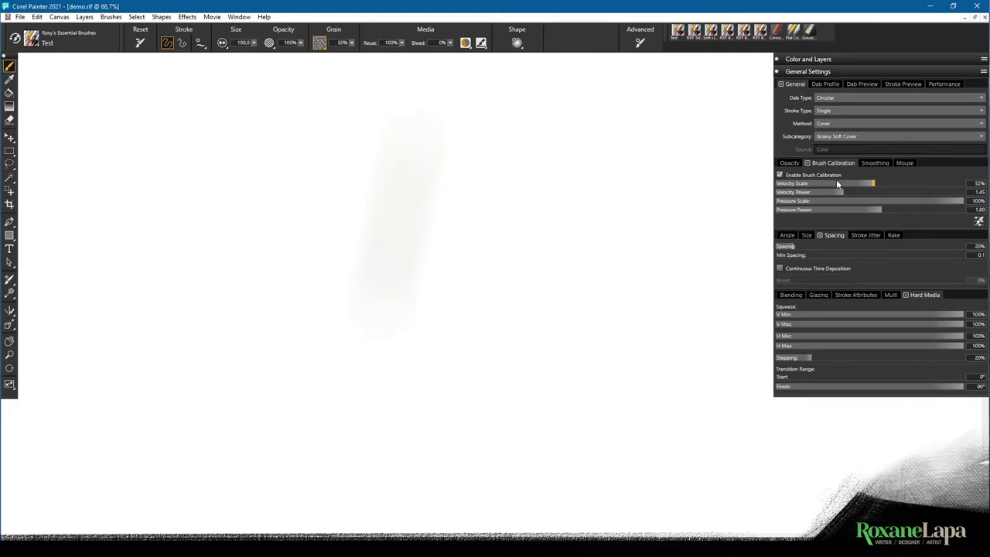
{"action": "left_click", "coordinate": [793, 163]}
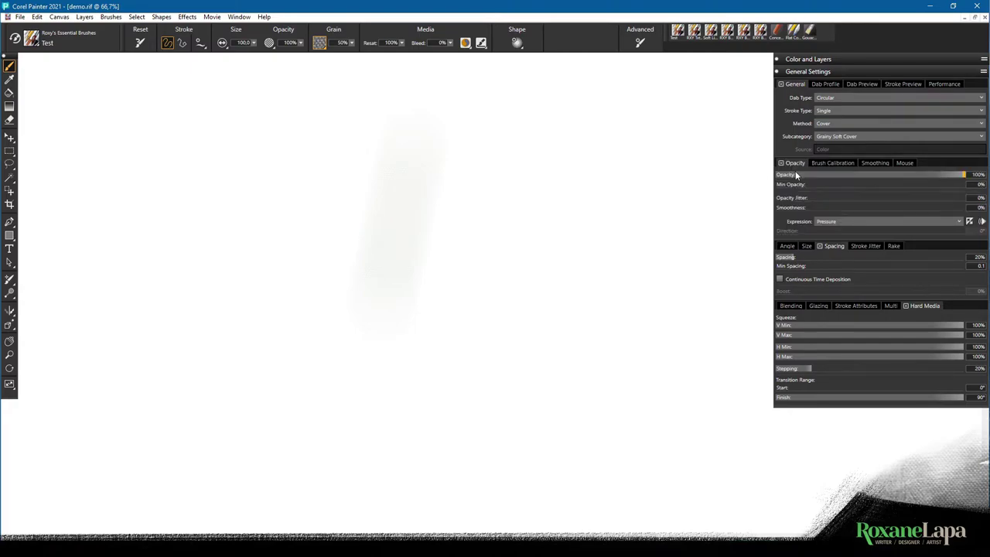
{"action": "left_click", "coordinate": [801, 72]}
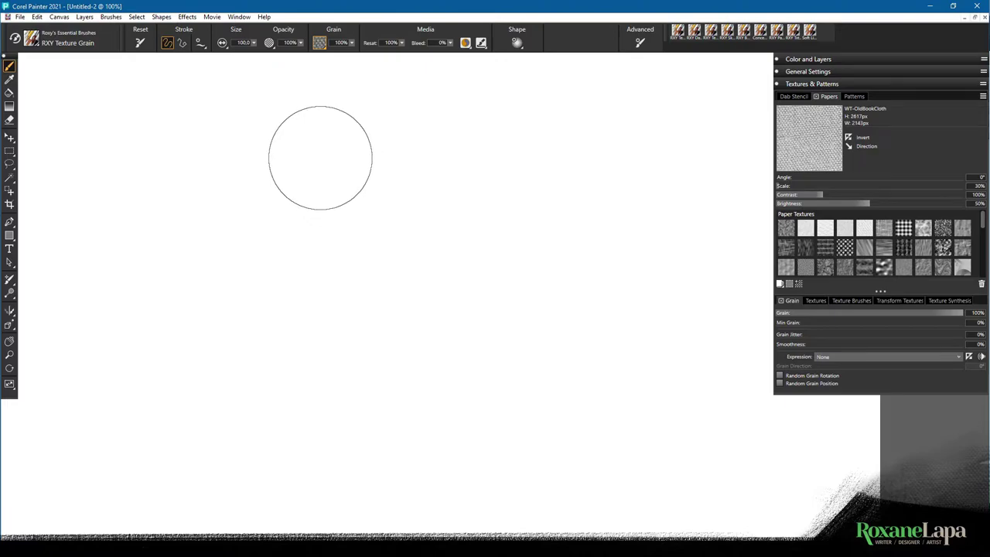
Paint overlapping vertical purple strokes with the RXY Texture Grain brush on WT-OldBookCloth paper at 100% grain
{"action": "left_click", "coordinate": [320, 44]}
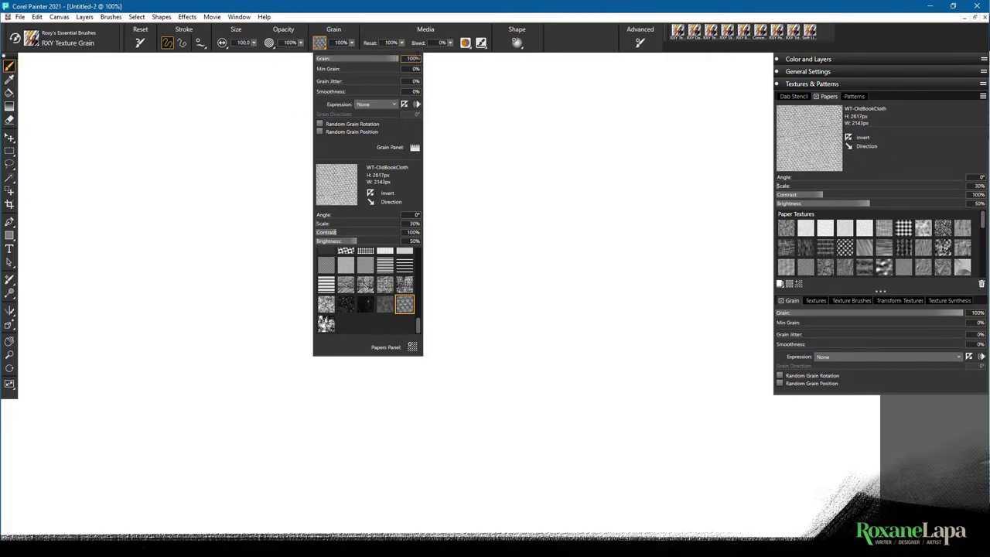
{"action": "left_click", "coordinate": [416, 5]}
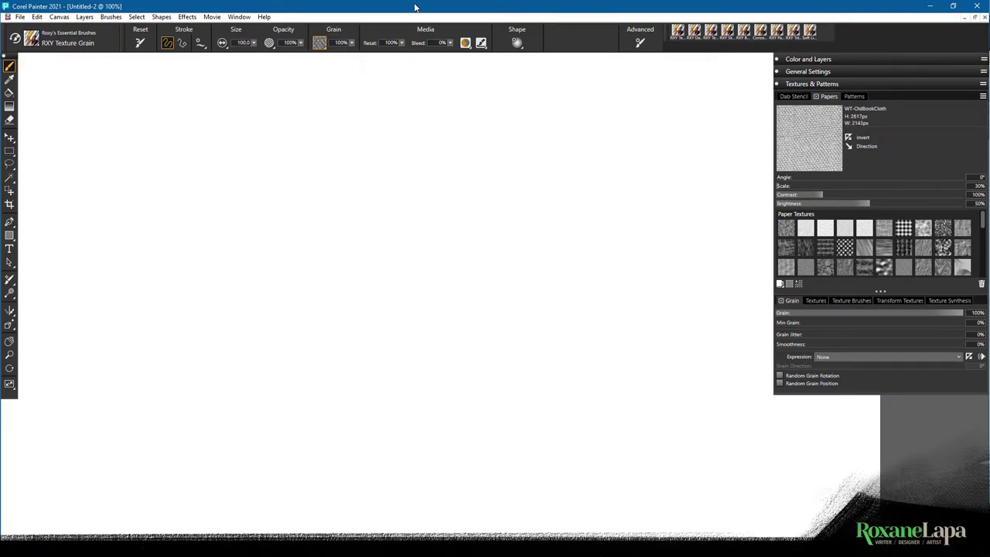
{"action": "left_click_drag", "start_coordinate": [187, 154], "coordinate": [205, 391]}
{"action": "mouse_move", "coordinate": [237, 210]}
{"action": "left_mouse_down"}
{"action": "mouse_move", "coordinate": [255, 145]}
{"action": "mouse_move", "coordinate": [252, 416]}
{"action": "mouse_move", "coordinate": [285, 199]}
{"action": "left_mouse_up"}
{"action": "mouse_move", "coordinate": [294, 154]}
{"action": "left_mouse_down"}
{"action": "mouse_move", "coordinate": [325, 340]}
{"action": "mouse_move", "coordinate": [283, 409]}
{"action": "left_mouse_up"}
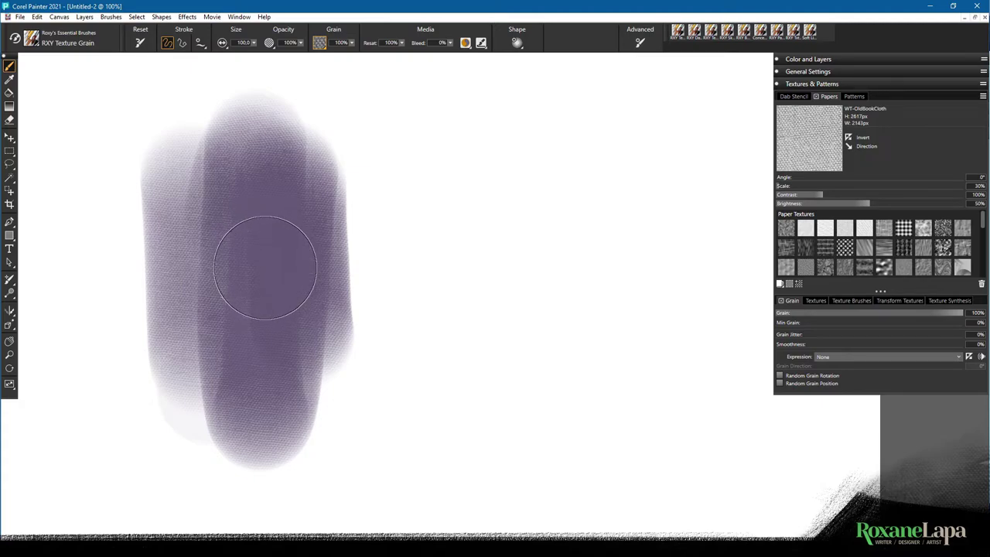
{"action": "mouse_move", "coordinate": [255, 239]}
{"action": "left_mouse_down"}
{"action": "mouse_move", "coordinate": [279, 360]}
{"action": "mouse_move", "coordinate": [262, 318]}
{"action": "mouse_move", "coordinate": [251, 181]}
{"action": "left_mouse_up"}
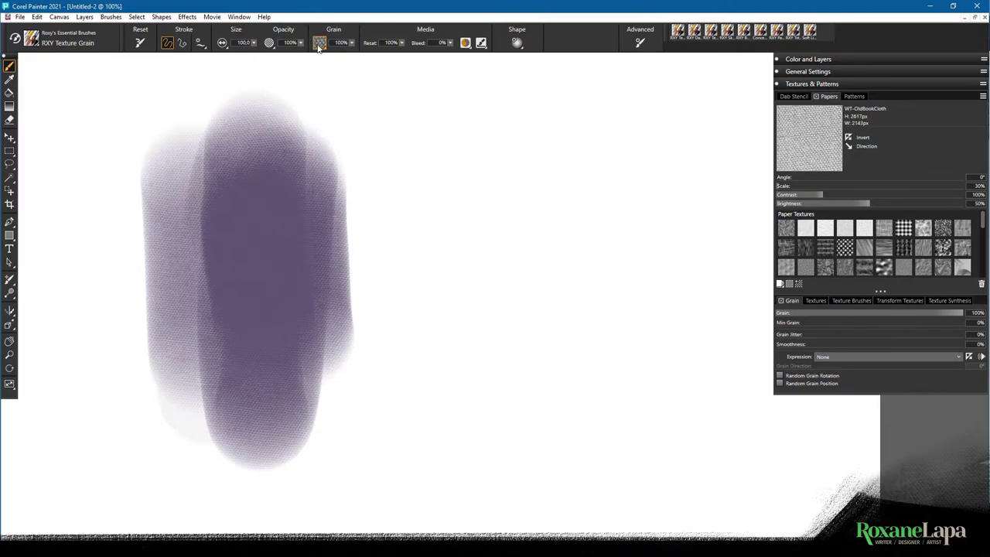
Lower the brush's grain to 45% and paint a vertical comparison stroke beside the first purple strokes
{"action": "left_click", "coordinate": [318, 43]}
{"action": "left_click", "coordinate": [353, 58]}
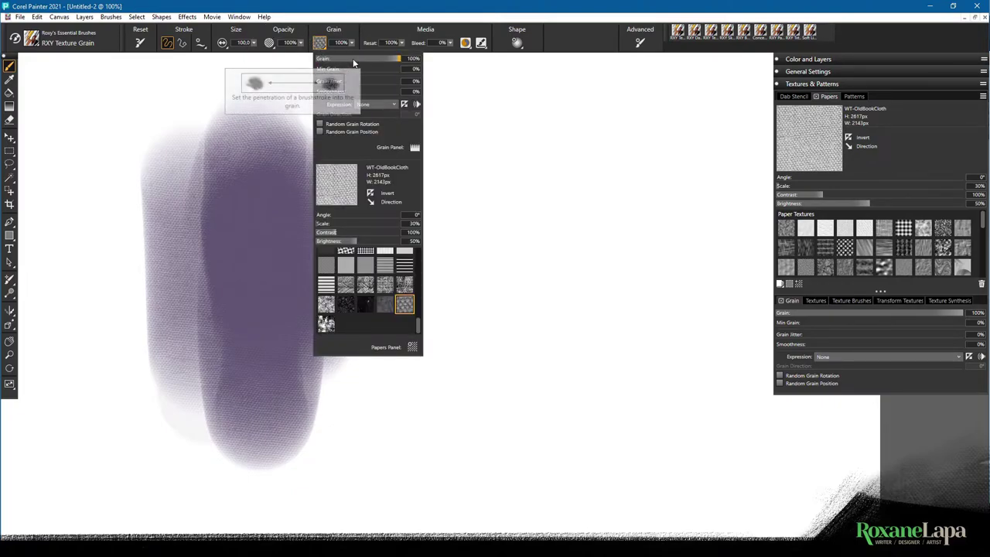
{"action": "mouse_move", "coordinate": [371, 142]}
{"action": "left_mouse_down"}
{"action": "mouse_move", "coordinate": [393, 337]}
{"action": "mouse_move", "coordinate": [387, 167]}
{"action": "mouse_move", "coordinate": [401, 237]}
{"action": "left_mouse_up"}
{"action": "mouse_move", "coordinate": [386, 193]}
{"action": "left_mouse_down"}
{"action": "mouse_move", "coordinate": [393, 387]}
{"action": "mouse_move", "coordinate": [379, 187]}
{"action": "left_mouse_up"}
Set the grain back to 100% with its expression linked to Pressure, and paint light and heavy pressure test strokes
{"action": "left_click", "coordinate": [319, 43]}
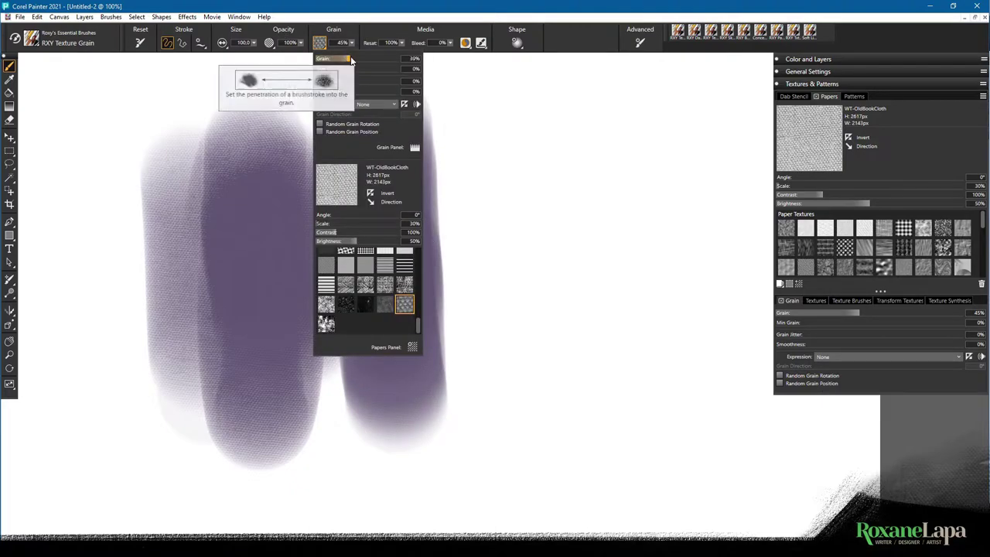
{"action": "left_click_drag", "start_coordinate": [337, 57], "coordinate": [394, 59]}
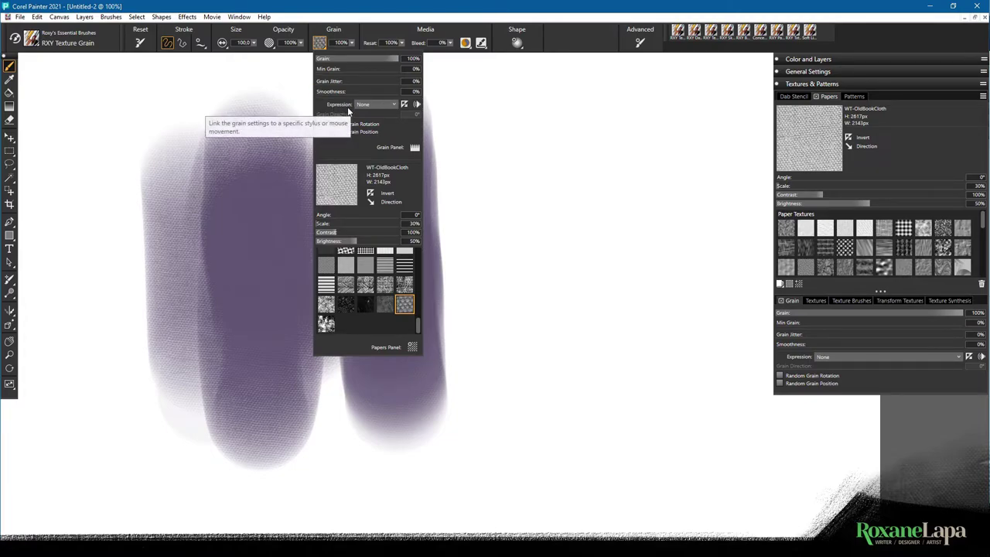
{"action": "left_click", "coordinate": [368, 105]}
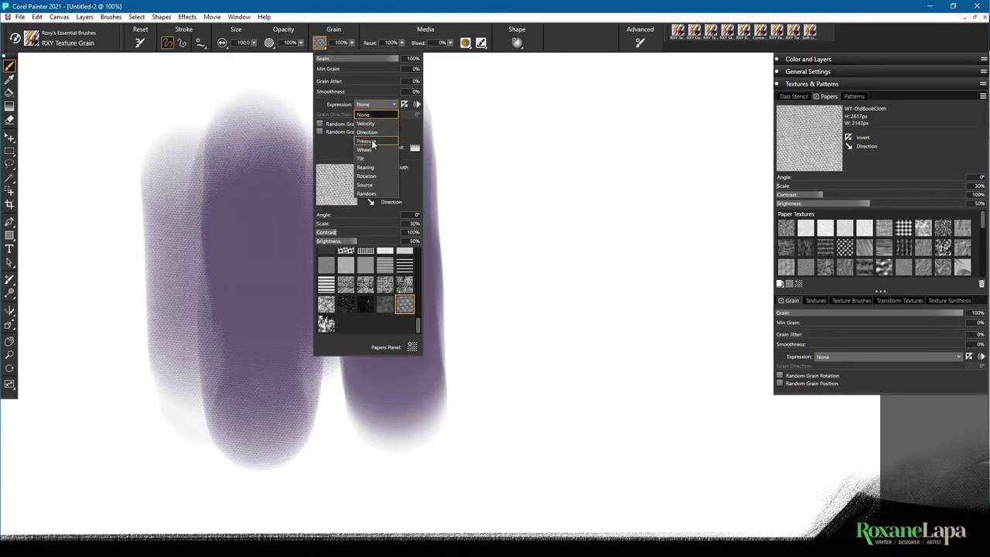
{"action": "left_click", "coordinate": [370, 140]}
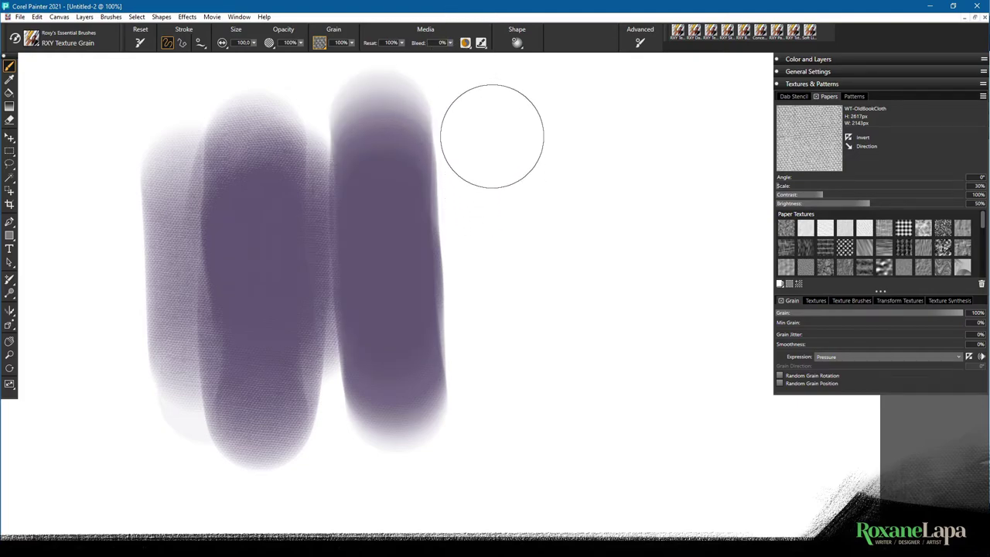
{"action": "mouse_move", "coordinate": [492, 139]}
{"action": "left_mouse_down"}
{"action": "mouse_move", "coordinate": [498, 397]}
{"action": "mouse_move", "coordinate": [552, 360]}
{"action": "mouse_move", "coordinate": [553, 288]}
{"action": "left_mouse_up"}
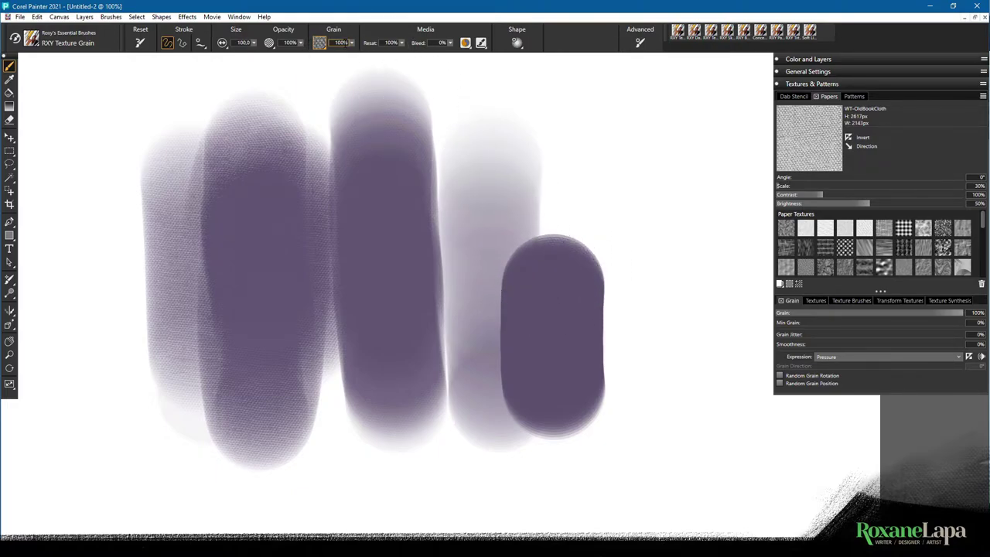
Set Min Grain to 54% and paint a long curved stroke around the short dark one
{"action": "left_click", "coordinate": [319, 43]}
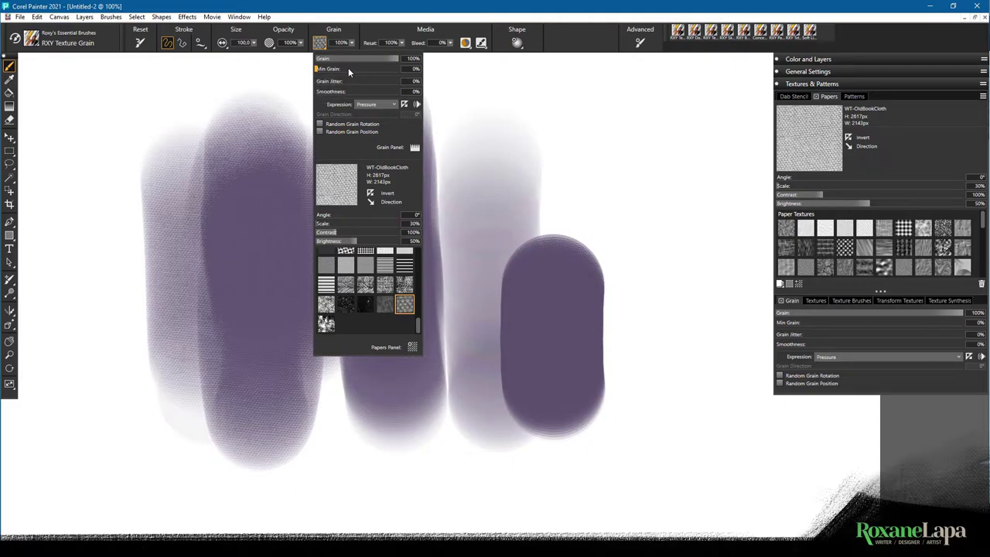
{"action": "left_click_drag", "start_coordinate": [348, 68], "coordinate": [359, 68]}
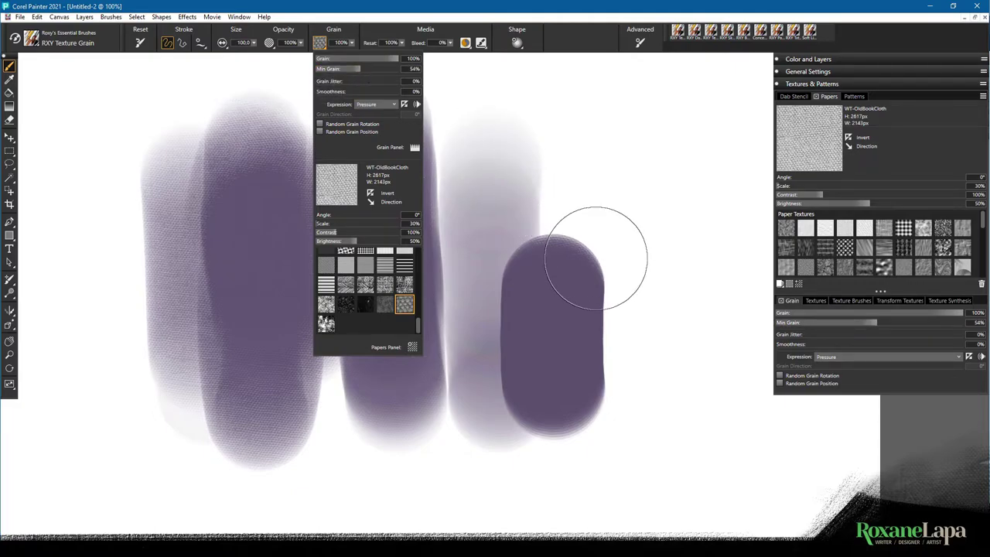
{"action": "left_click", "coordinate": [607, 97]}
{"action": "mouse_move", "coordinate": [628, 349]}
{"action": "left_mouse_down"}
{"action": "mouse_move", "coordinate": [644, 228]}
{"action": "mouse_move", "coordinate": [643, 139]}
{"action": "mouse_move", "coordinate": [661, 472]}
{"action": "mouse_move", "coordinate": [513, 464]}
{"action": "left_mouse_up"}
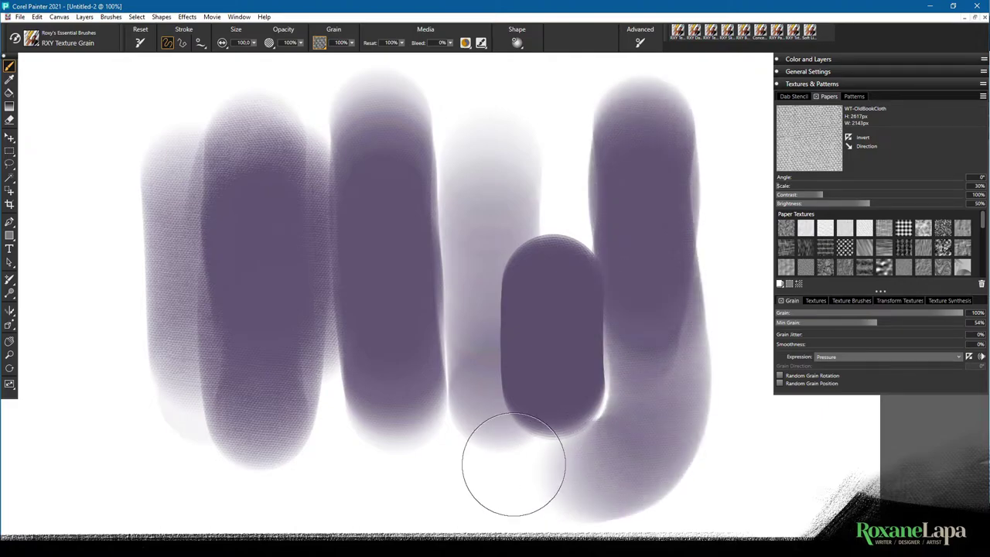
Set Min Grain to 0%, invert the grain's Pressure expression and paint light and heavy strokes beside the first ones
{"action": "left_click", "coordinate": [319, 42]}
{"action": "left_click_drag", "start_coordinate": [356, 70], "coordinate": [313, 78]}
{"action": "left_click", "coordinate": [404, 105]}
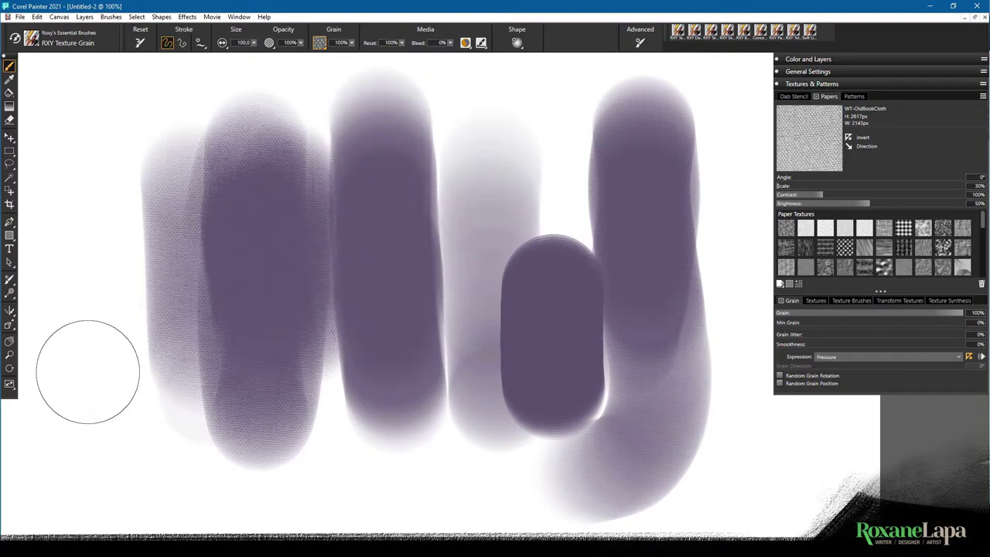
{"action": "mouse_move", "coordinate": [87, 363]}
{"action": "left_mouse_down"}
{"action": "mouse_move", "coordinate": [86, 130]}
{"action": "mouse_move", "coordinate": [80, 292]}
{"action": "left_mouse_up"}
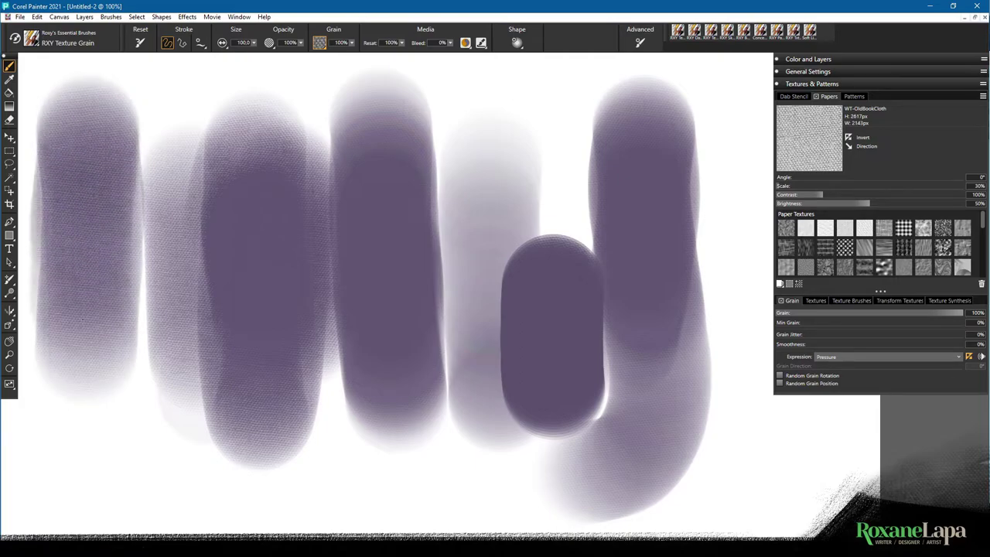
{"action": "mouse_move", "coordinate": [84, 402]}
{"action": "left_mouse_down"}
{"action": "mouse_move", "coordinate": [106, 380]}
{"action": "mouse_move", "coordinate": [120, 267]}
{"action": "mouse_move", "coordinate": [92, 184]}
{"action": "left_mouse_up"}
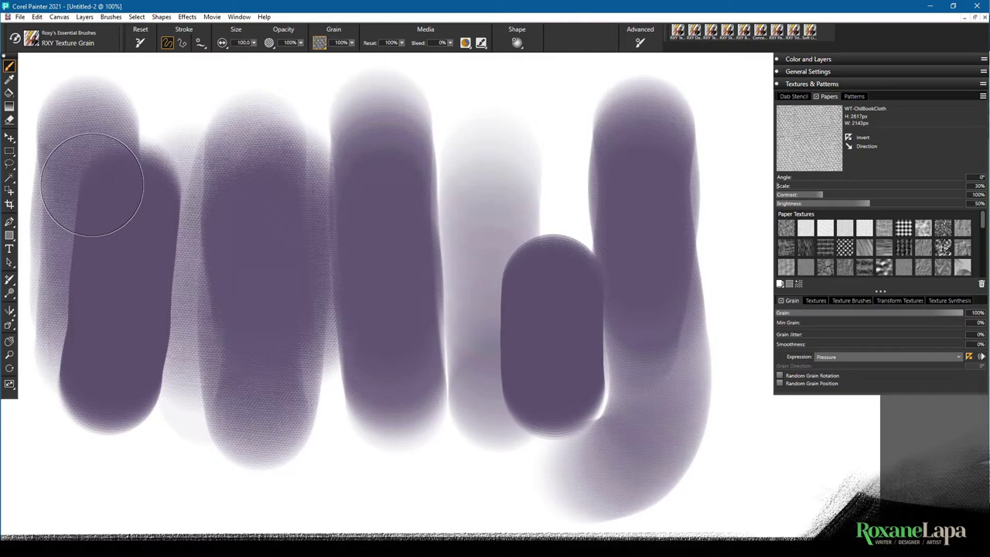
Enable Random Grain Rotation for the brush and choose the Pinstripe3 paper
{"action": "left_click", "coordinate": [319, 44]}
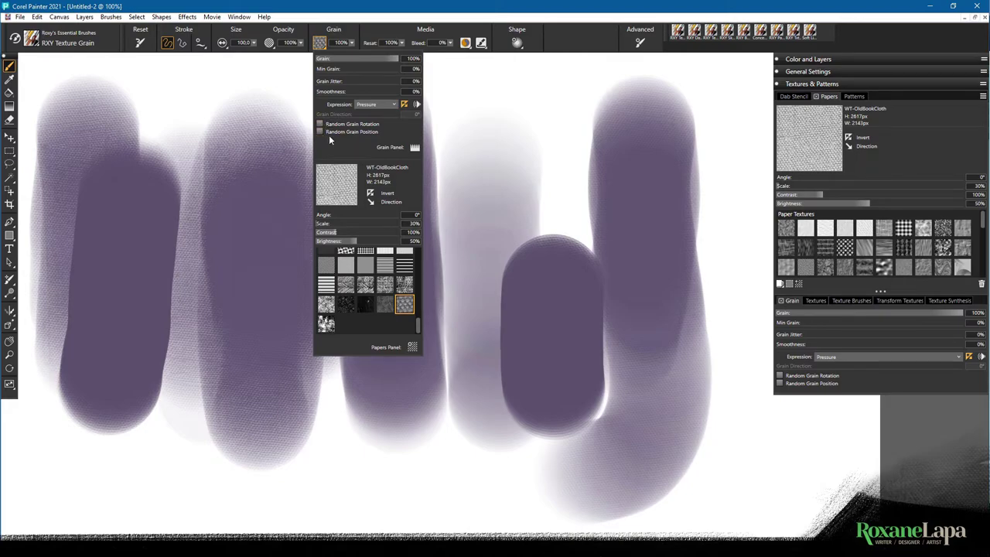
{"action": "left_click", "coordinate": [377, 126]}
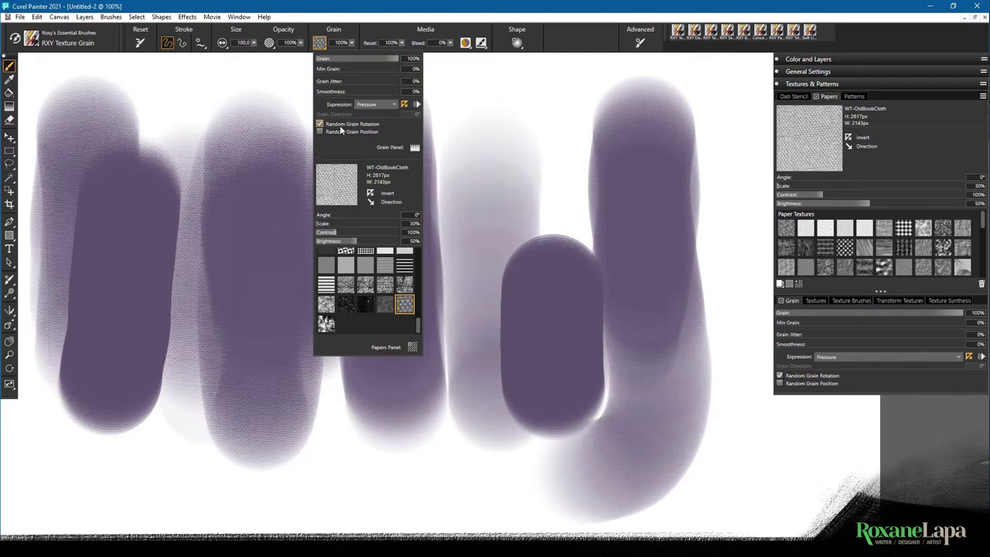
{"action": "left_click", "coordinate": [402, 267]}
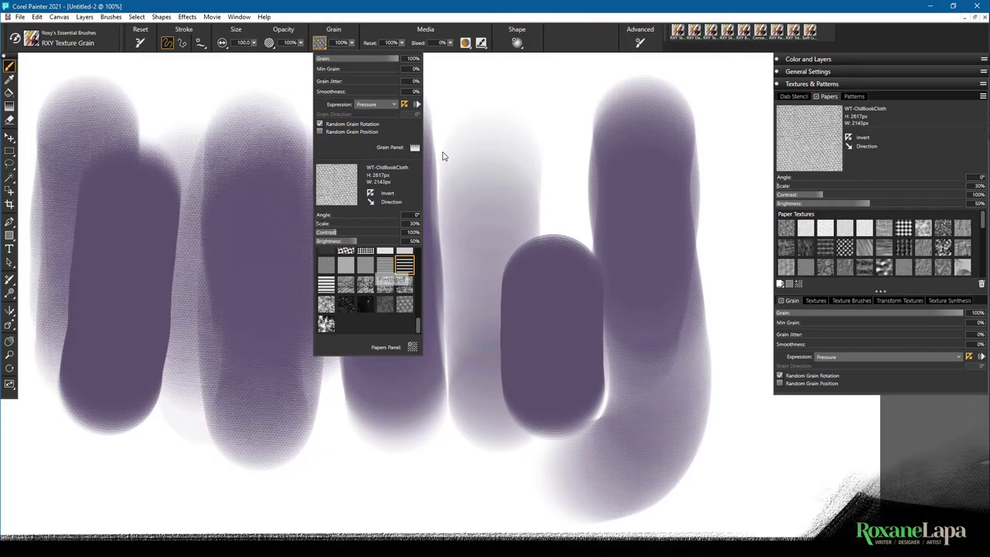
Pick a darker purple and paint overlapping Pinstripe3 strokes below and across the lower ends of the earlier strokes
{"action": "left_click", "coordinate": [812, 60]}
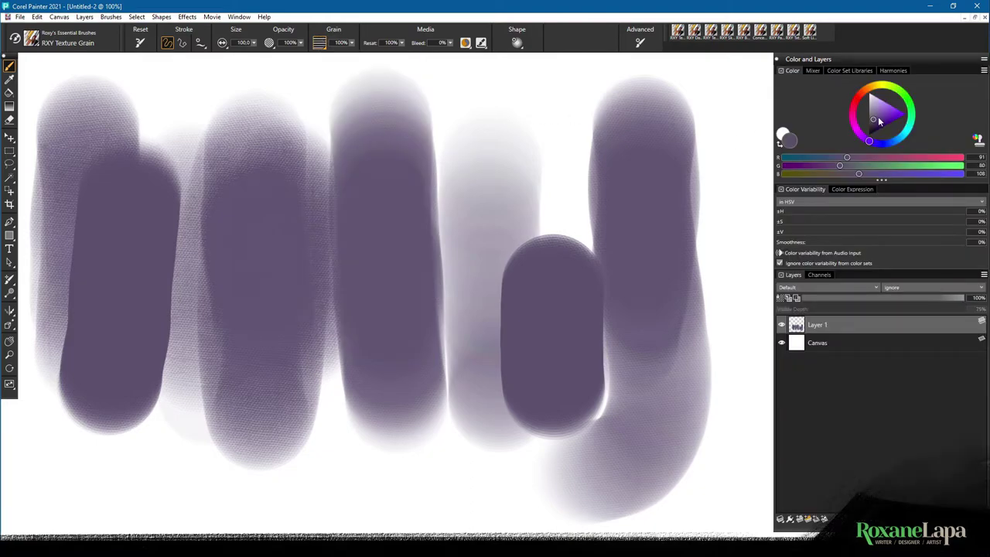
{"action": "left_click", "coordinate": [876, 124]}
{"action": "left_click", "coordinate": [824, 60]}
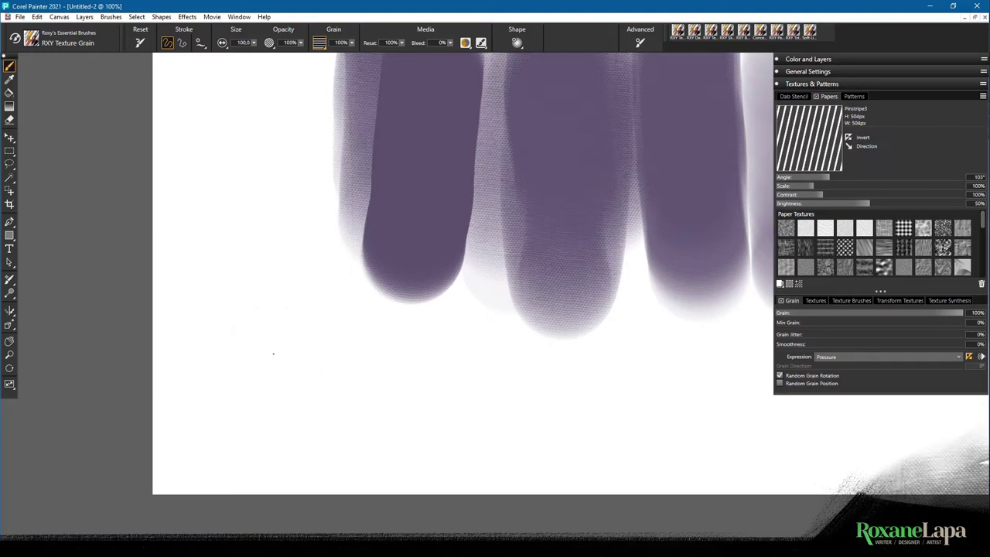
{"action": "mouse_move", "coordinate": [272, 360]}
{"action": "left_mouse_down"}
{"action": "mouse_move", "coordinate": [280, 140]}
{"action": "mouse_move", "coordinate": [326, 270]}
{"action": "mouse_move", "coordinate": [331, 364]}
{"action": "left_mouse_up"}
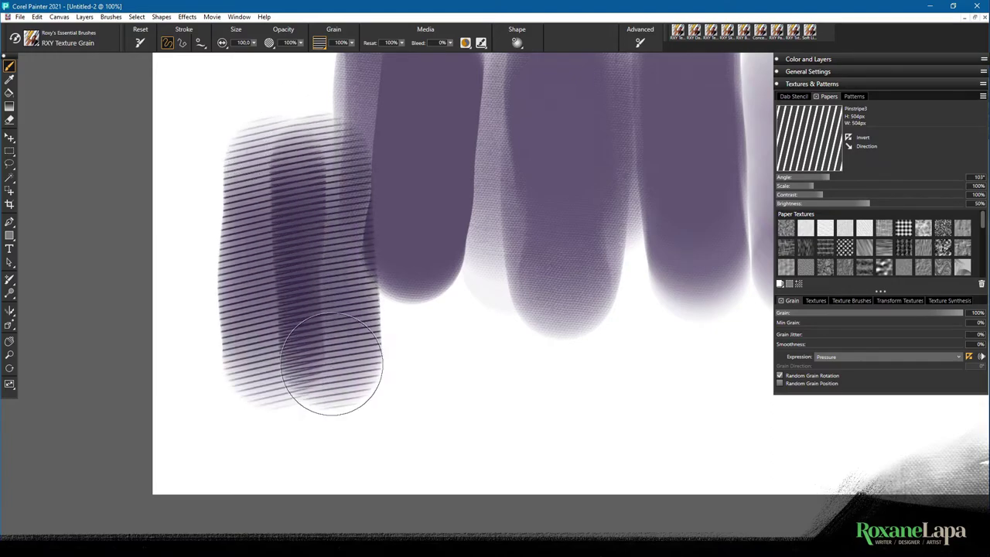
{"action": "left_click_drag", "start_coordinate": [287, 404], "coordinate": [265, 140]}
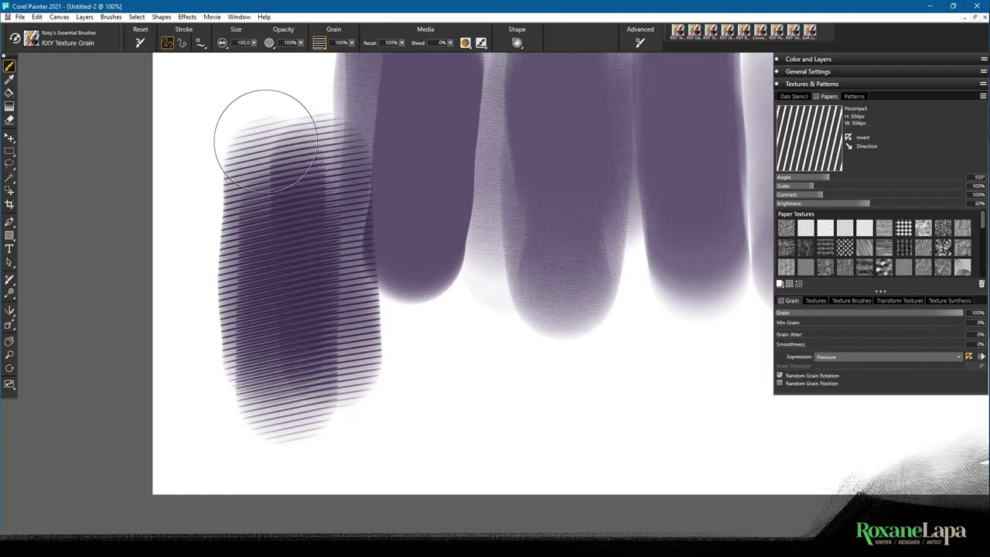
{"action": "mouse_move", "coordinate": [232, 249]}
{"action": "left_mouse_down"}
{"action": "mouse_move", "coordinate": [239, 296]}
{"action": "mouse_move", "coordinate": [397, 341]}
{"action": "mouse_move", "coordinate": [456, 391]}
{"action": "left_mouse_up"}
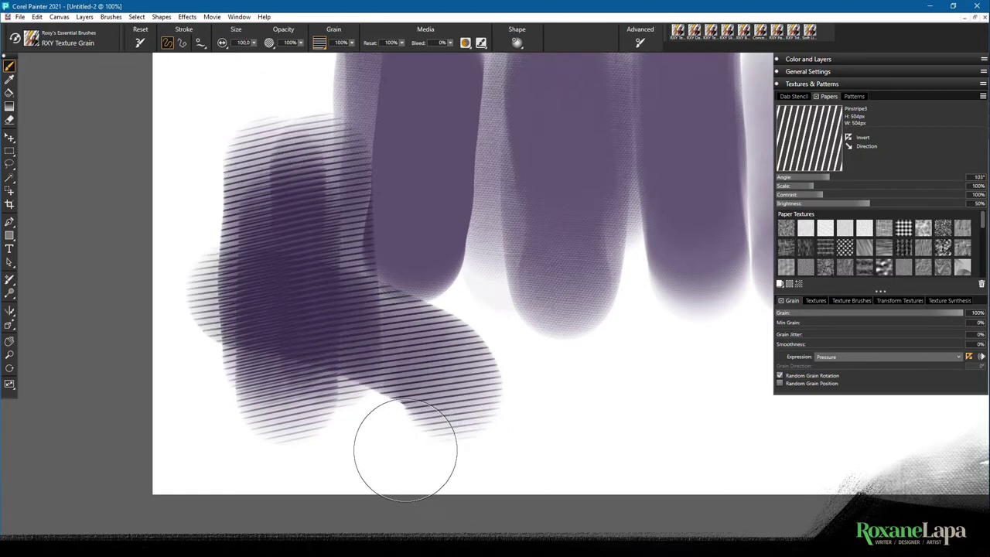
{"action": "mouse_move", "coordinate": [405, 450]}
{"action": "left_mouse_down"}
{"action": "mouse_move", "coordinate": [440, 292]}
{"action": "mouse_move", "coordinate": [513, 435]}
{"action": "mouse_move", "coordinate": [537, 408]}
{"action": "mouse_move", "coordinate": [568, 331]}
{"action": "left_mouse_up"}
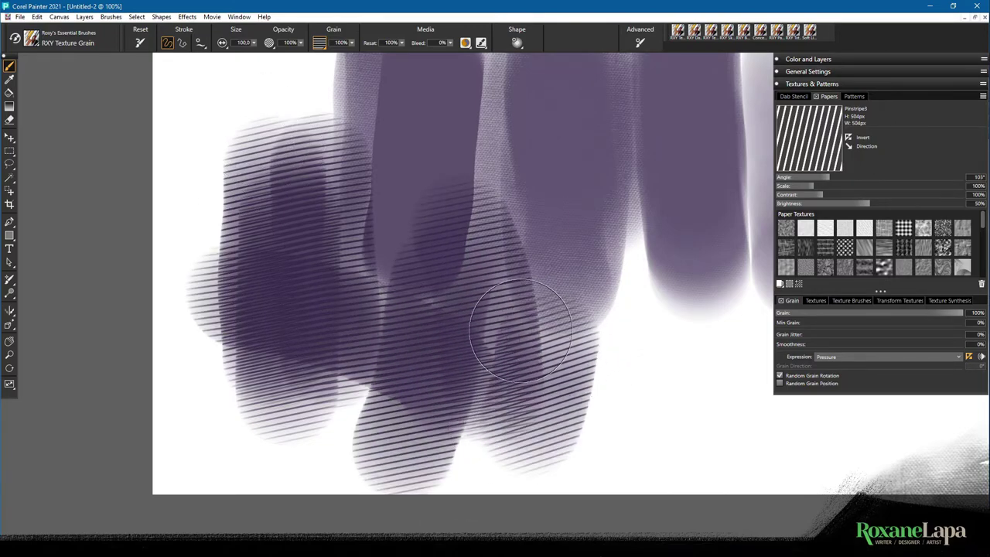
Turn off Random Grain Rotation and paint dark Pinstripe3 strokes across the lower ends of the remaining purple strokes
{"action": "left_click", "coordinate": [320, 43]}
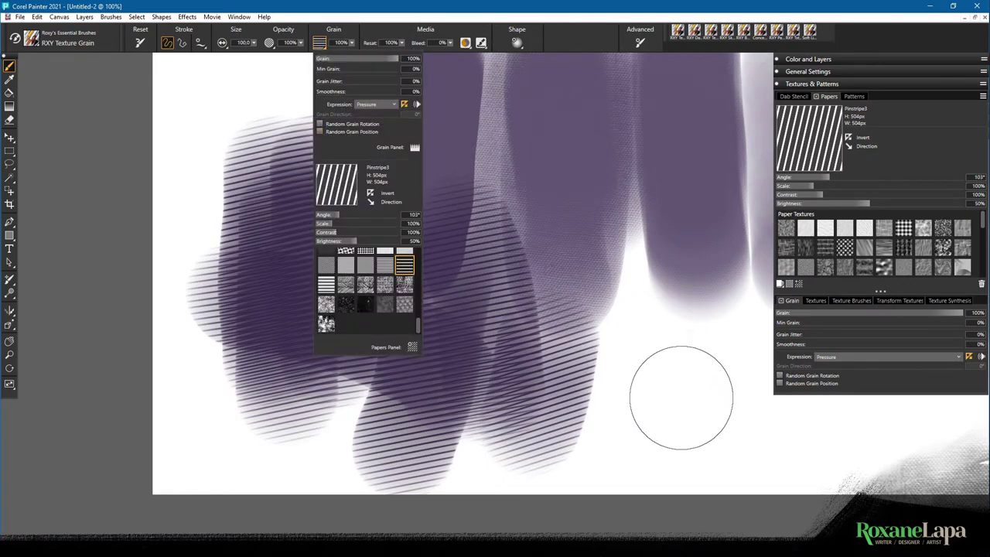
{"action": "mouse_move", "coordinate": [696, 409]}
{"action": "left_mouse_down"}
{"action": "mouse_move", "coordinate": [657, 340]}
{"action": "mouse_move", "coordinate": [628, 232]}
{"action": "mouse_move", "coordinate": [680, 433]}
{"action": "mouse_move", "coordinate": [603, 348]}
{"action": "mouse_move", "coordinate": [704, 464]}
{"action": "mouse_move", "coordinate": [724, 195]}
{"action": "mouse_move", "coordinate": [652, 420]}
{"action": "mouse_move", "coordinate": [563, 232]}
{"action": "mouse_move", "coordinate": [561, 340]}
{"action": "mouse_move", "coordinate": [623, 418]}
{"action": "mouse_move", "coordinate": [696, 444]}
{"action": "mouse_move", "coordinate": [754, 437]}
{"action": "left_mouse_up"}
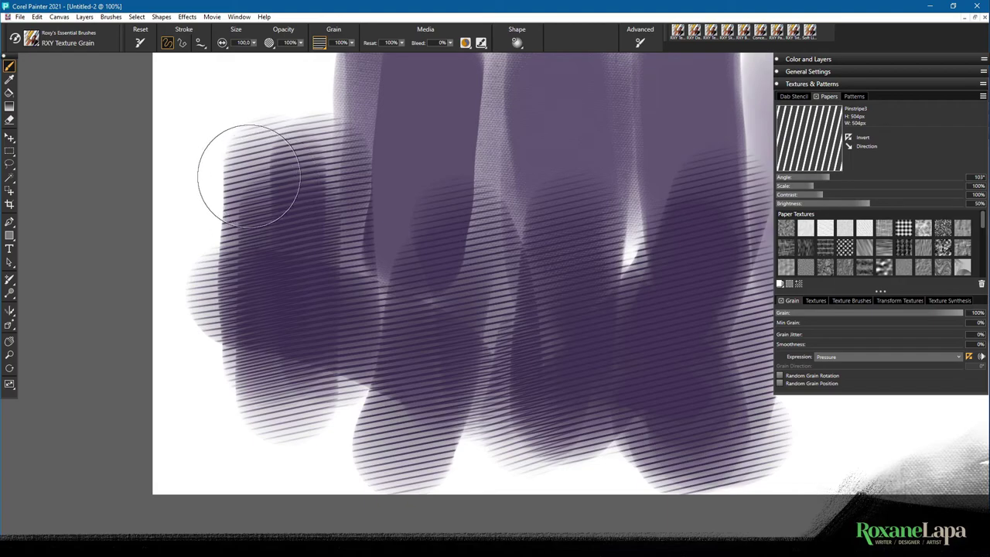
Enable Random Grain Position for the brush and paint a long wavy Pinstripe3 stroke above the earlier vertical strokes
{"action": "left_click", "coordinate": [318, 42]}
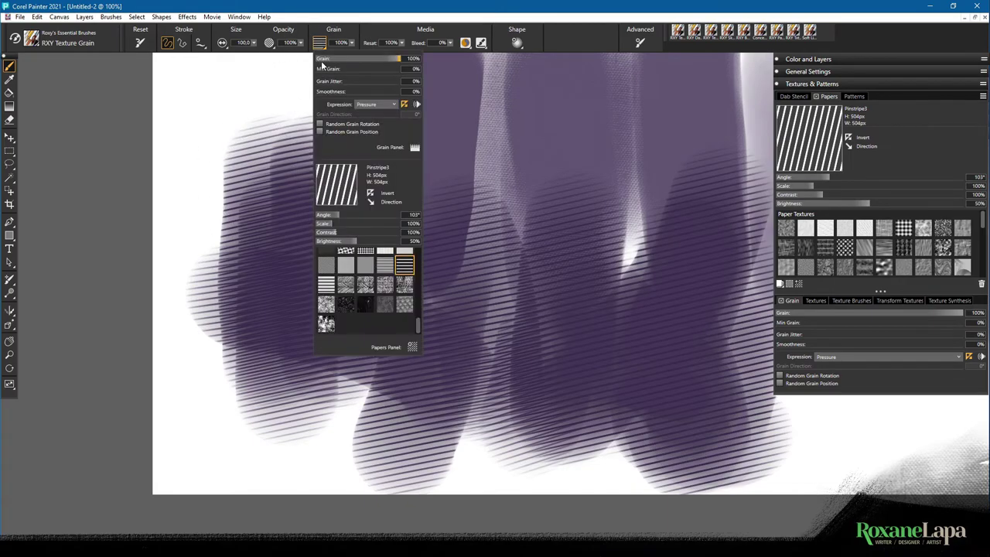
{"action": "left_click", "coordinate": [320, 132]}
{"action": "left_click", "coordinate": [456, 5]}
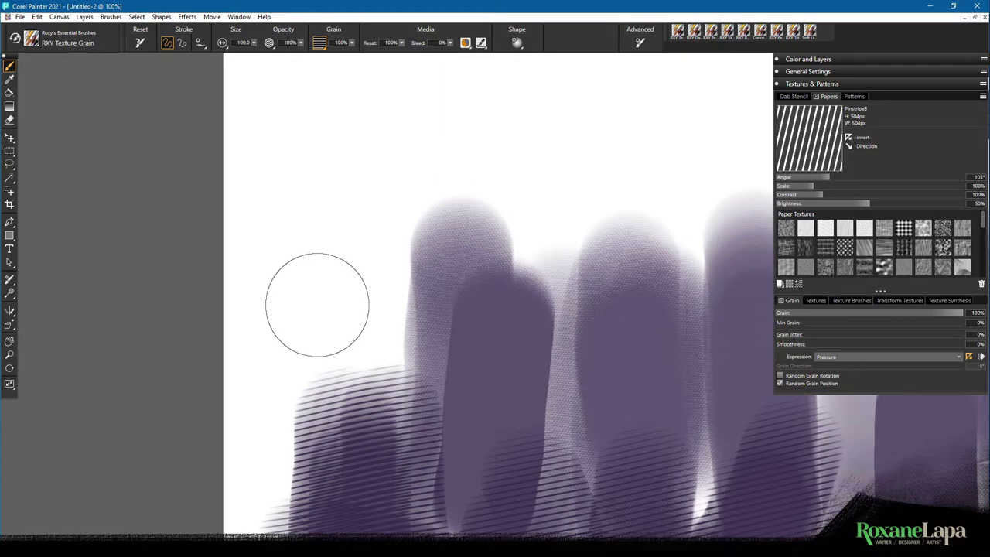
{"action": "mouse_move", "coordinate": [321, 293]}
{"action": "left_mouse_down"}
{"action": "mouse_move", "coordinate": [353, 207]}
{"action": "mouse_move", "coordinate": [415, 159]}
{"action": "mouse_move", "coordinate": [470, 149]}
{"action": "mouse_move", "coordinate": [529, 184]}
{"action": "mouse_move", "coordinate": [567, 177]}
{"action": "mouse_move", "coordinate": [602, 140]}
{"action": "left_mouse_up"}
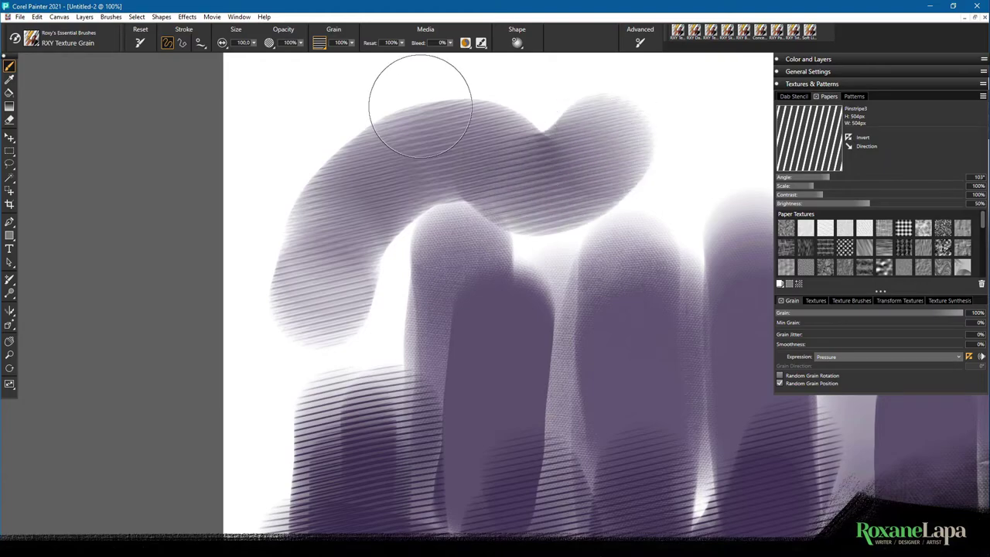
{"action": "left_click", "coordinate": [319, 44]}
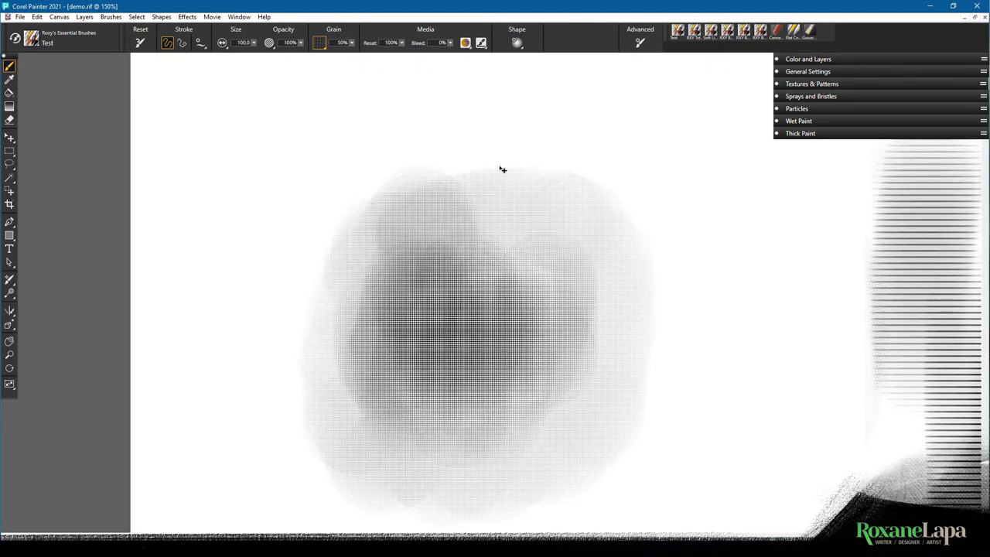
In demo.rif, paint over the grey patch with the Screendoor paper, reduce the paper's scale and paint a wide arc around it
{"action": "mouse_move", "coordinate": [426, 208]}
{"action": "left_mouse_down"}
{"action": "mouse_move", "coordinate": [259, 324]}
{"action": "mouse_move", "coordinate": [406, 163]}
{"action": "mouse_move", "coordinate": [559, 418]}
{"action": "left_mouse_up"}
{"action": "left_click", "coordinate": [320, 43]}
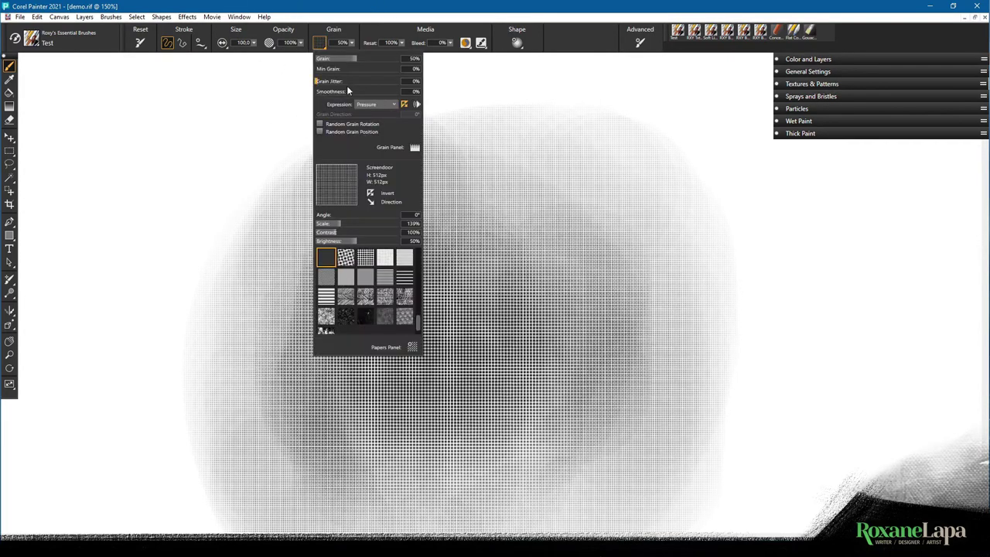
{"action": "left_click", "coordinate": [331, 224]}
{"action": "left_click", "coordinate": [522, 18]}
{"action": "mouse_move", "coordinate": [216, 324]}
{"action": "left_mouse_down"}
{"action": "mouse_move", "coordinate": [263, 232]}
{"action": "mouse_move", "coordinate": [363, 92]}
{"action": "mouse_move", "coordinate": [560, 85]}
{"action": "mouse_move", "coordinate": [706, 155]}
{"action": "left_mouse_up"}
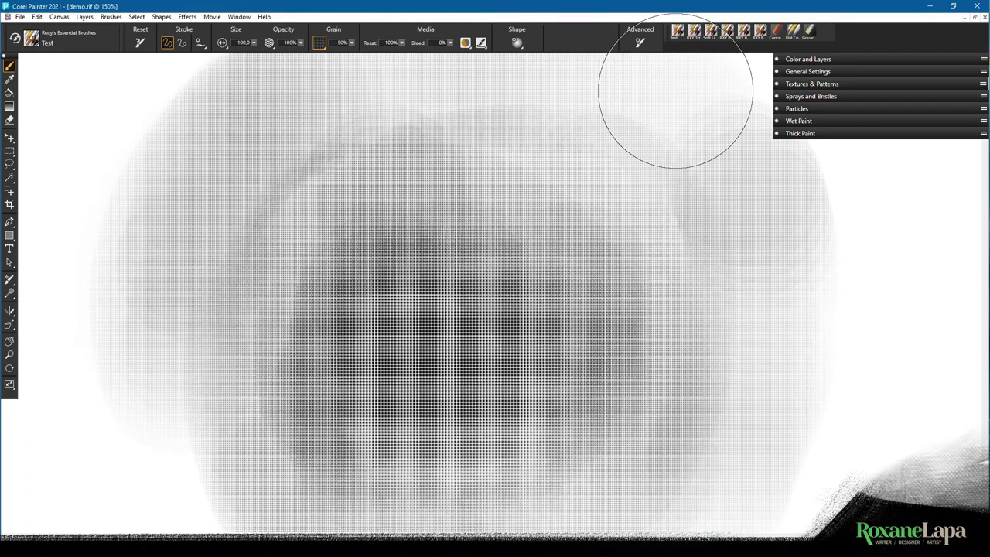
Choose the Pinstripe3 paper for the Test brush and set its scale to 100%
{"action": "left_click", "coordinate": [320, 42]}
{"action": "left_click", "coordinate": [327, 258]}
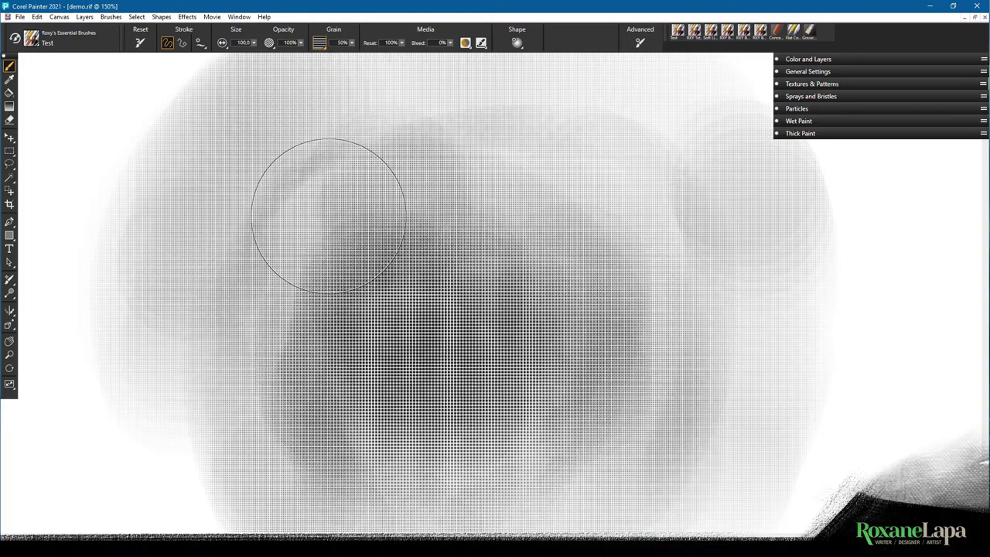
{"action": "left_click", "coordinate": [319, 42]}
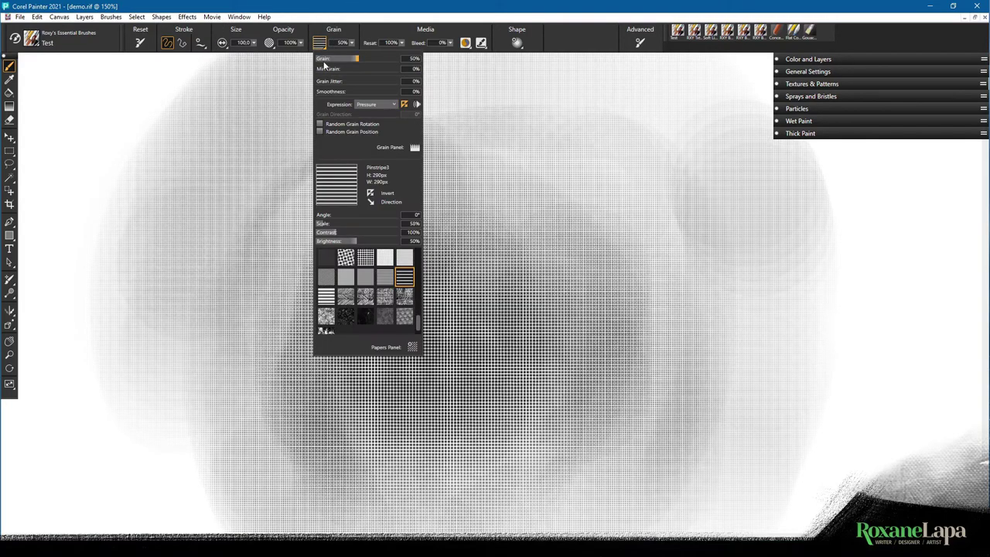
{"action": "left_click", "coordinate": [414, 223]}
{"action": "type", "text": "100"}
Set the Pinstripe3 paper's angle to 123° and paint a striped patch beside the screen-textured area
{"action": "left_click", "coordinate": [334, 216]}
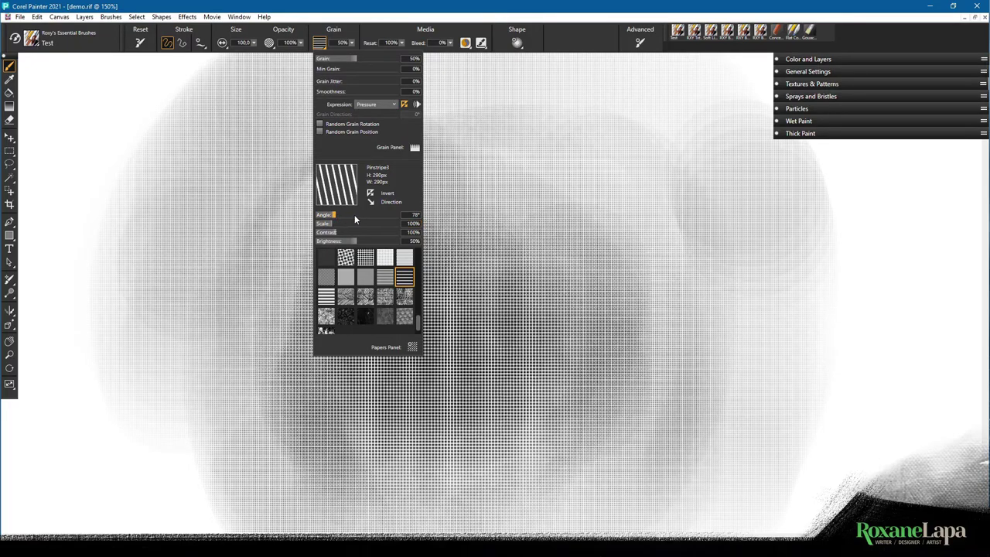
{"action": "left_click", "coordinate": [344, 214]}
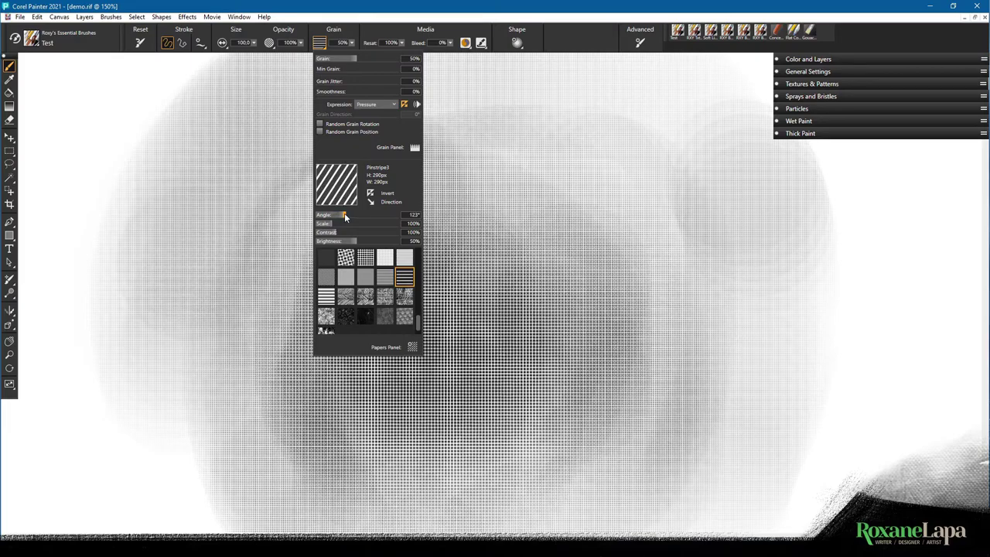
{"action": "mouse_move", "coordinate": [137, 165]}
{"action": "left_mouse_down"}
{"action": "mouse_move", "coordinate": [170, 218]}
{"action": "mouse_move", "coordinate": [192, 157]}
{"action": "left_mouse_up"}
Set the Pinstripe3 paper's angle to 103° and paint over the striped patch
{"action": "left_click", "coordinate": [320, 42]}
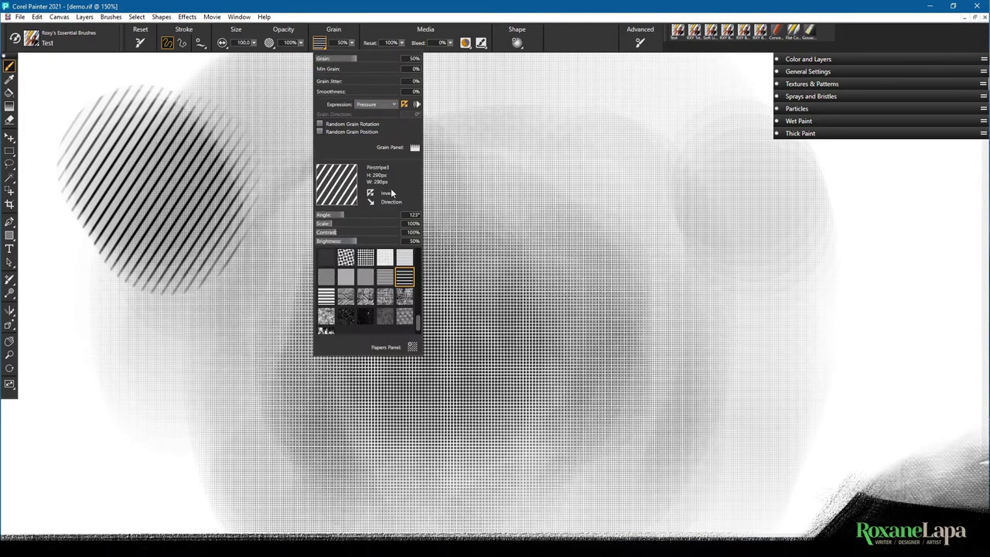
{"action": "left_click_drag", "start_coordinate": [342, 216], "coordinate": [338, 216]}
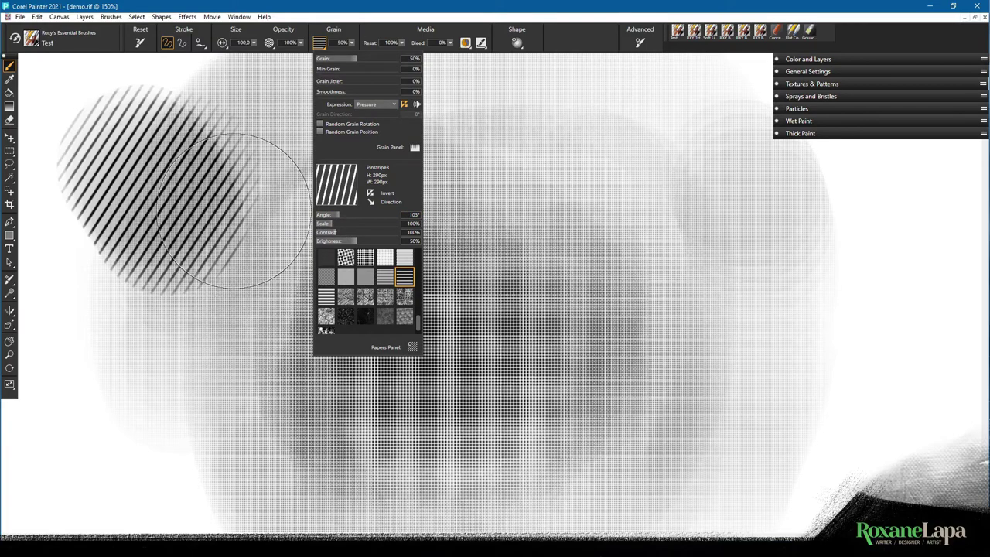
{"action": "mouse_move", "coordinate": [229, 272]}
{"action": "left_mouse_down"}
{"action": "mouse_move", "coordinate": [270, 288]}
{"action": "mouse_move", "coordinate": [159, 220]}
{"action": "mouse_move", "coordinate": [121, 152]}
{"action": "left_mouse_up"}
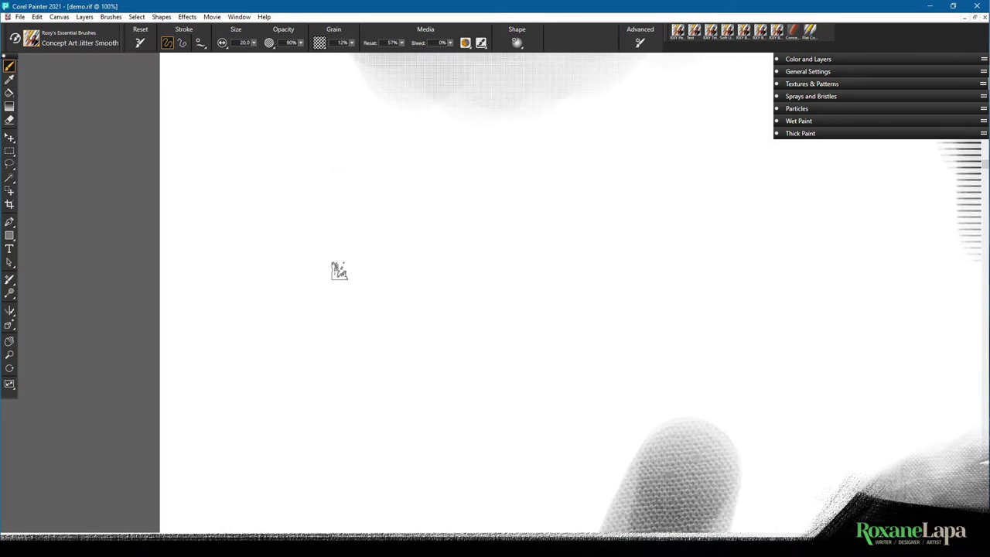
Sketch and shade a dark cube on the blank canvas area with the Concept Art Jitter Smooth brush
{"action": "mouse_move", "coordinate": [335, 224]}
{"action": "left_mouse_down"}
{"action": "mouse_move", "coordinate": [332, 333]}
{"action": "mouse_move", "coordinate": [352, 336]}
{"action": "left_mouse_up"}
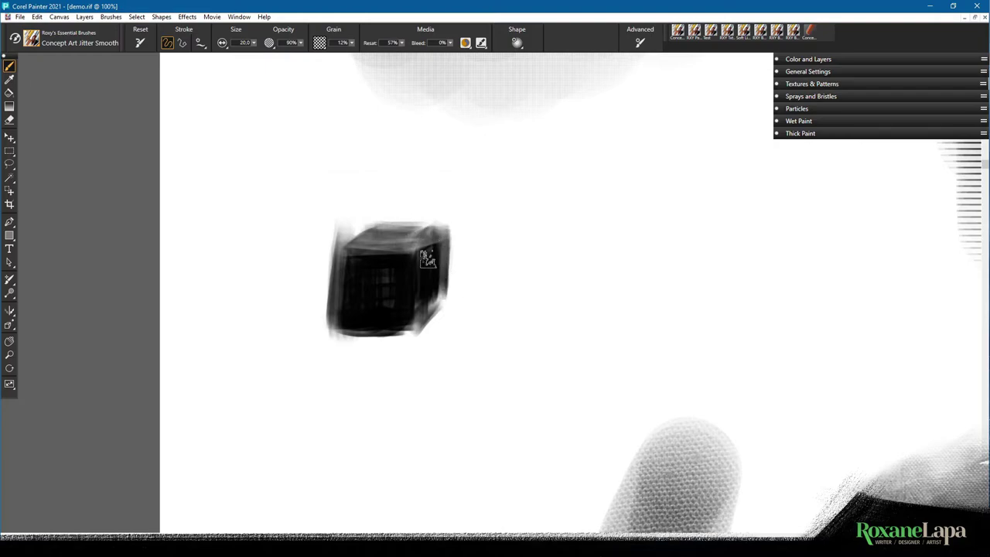
{"action": "mouse_move", "coordinate": [442, 232]}
{"action": "left_mouse_down"}
{"action": "mouse_move", "coordinate": [431, 252]}
{"action": "mouse_move", "coordinate": [430, 303]}
{"action": "left_mouse_up"}
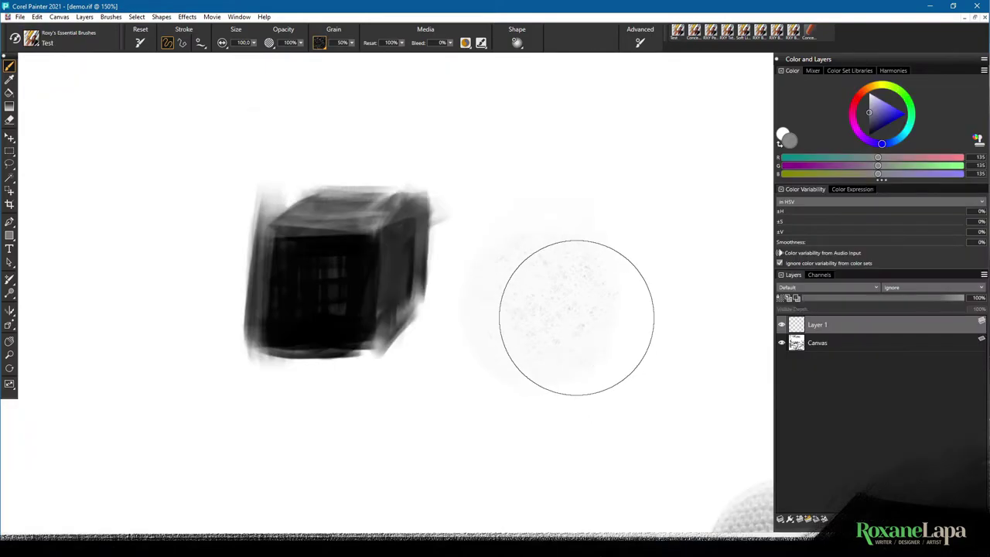
Paint a grey scratchy texture patch beside the cube on Layer 1 and trim its four edges into a clean square
{"action": "mouse_move", "coordinate": [577, 325]}
{"action": "left_mouse_down"}
{"action": "mouse_move", "coordinate": [542, 325]}
{"action": "mouse_move", "coordinate": [588, 270]}
{"action": "mouse_move", "coordinate": [634, 278]}
{"action": "mouse_move", "coordinate": [651, 267]}
{"action": "mouse_move", "coordinate": [676, 288]}
{"action": "mouse_move", "coordinate": [672, 313]}
{"action": "left_mouse_up"}
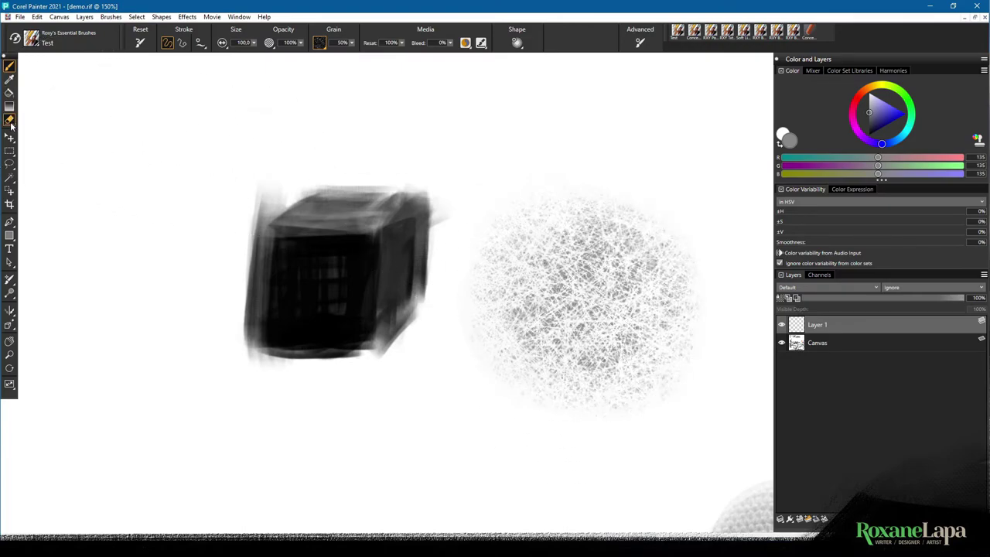
{"action": "left_click", "coordinate": [10, 151]}
{"action": "left_click_drag", "start_coordinate": [433, 167], "coordinate": [515, 441]}
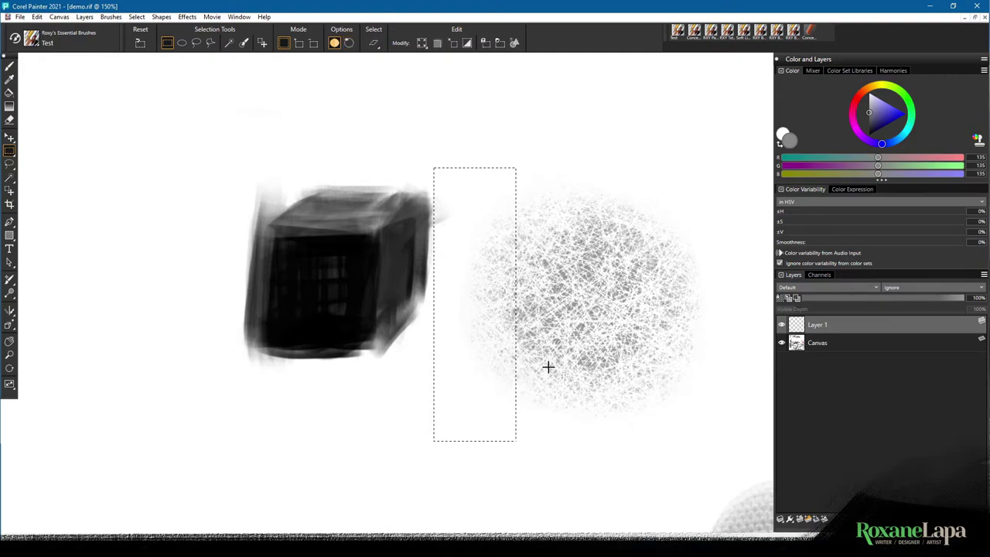
{"action": "key", "text": "Delete"}
{"action": "left_click_drag", "start_coordinate": [462, 131], "coordinate": [745, 234]}
{"action": "key", "text": "Delete"}
{"action": "left_click_drag", "start_coordinate": [503, 455], "coordinate": [735, 387]}
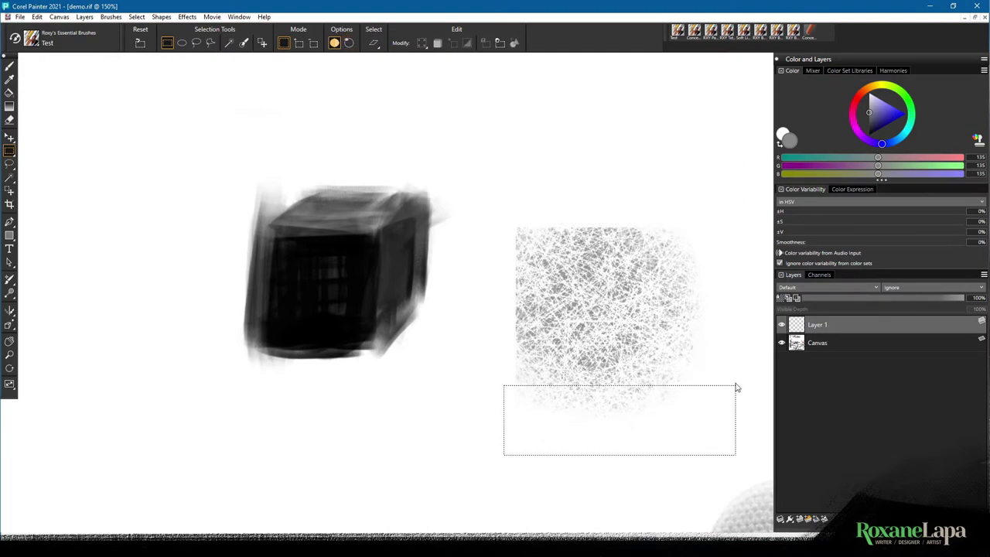
{"action": "key", "text": "Delete"}
{"action": "left_click_drag", "start_coordinate": [740, 192], "coordinate": [668, 426]}
{"action": "key", "text": "Delete"}
{"action": "key", "text": "ctrl+d"}
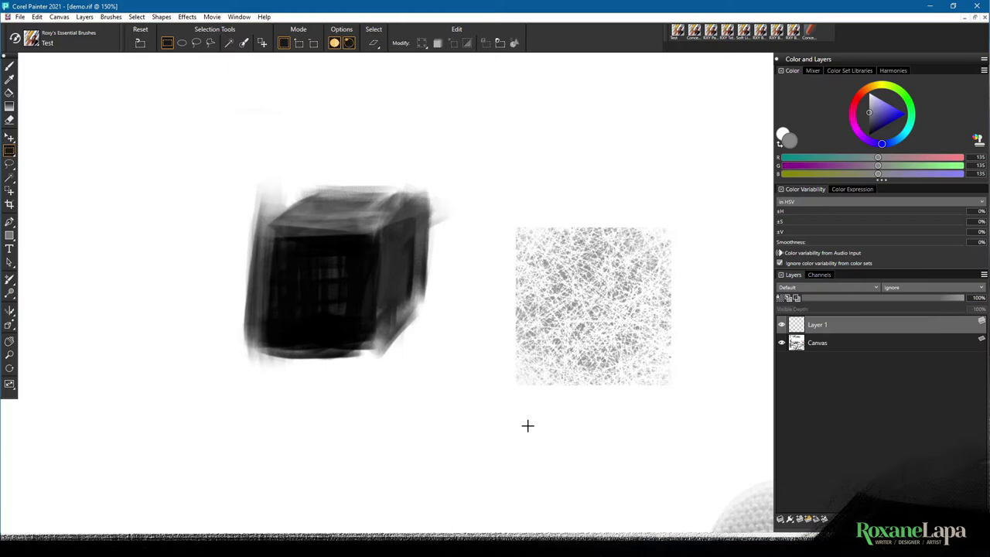
Duplicate the texture square's layer twice to get one copy for each visible cube face
{"action": "right_click", "coordinate": [882, 324]}
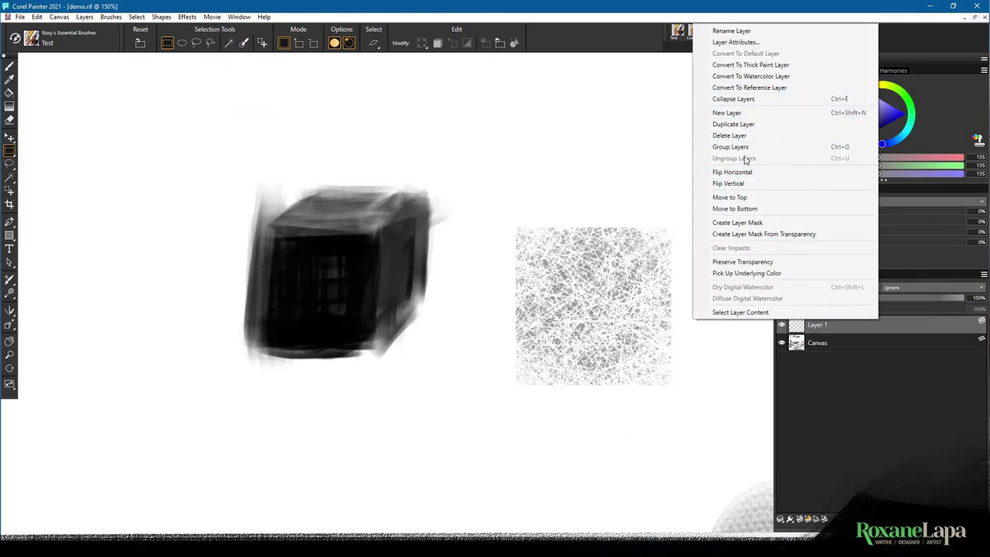
{"action": "left_click", "coordinate": [733, 123]}
{"action": "right_click", "coordinate": [829, 325]}
{"action": "left_click", "coordinate": [684, 126]}
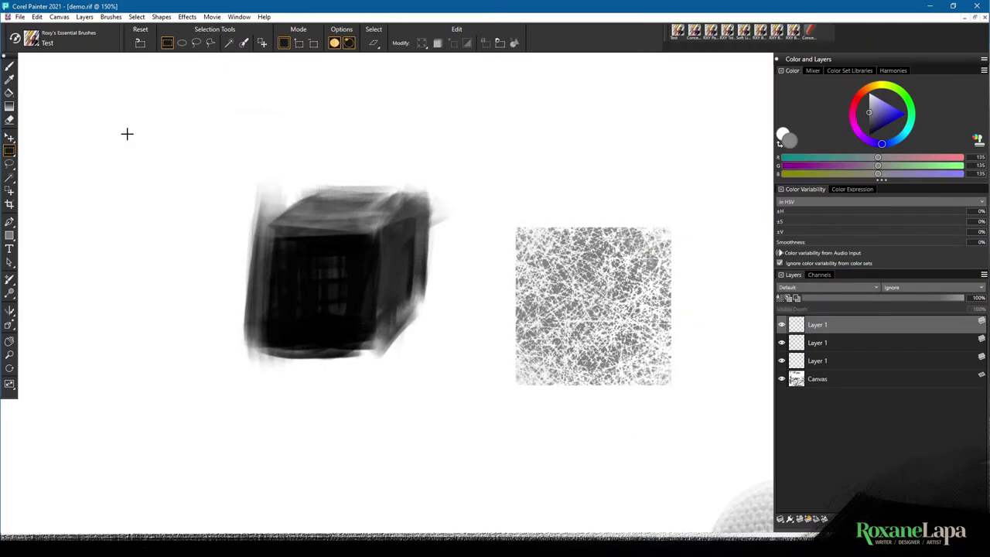
Move the texture square on the lowest Layer 1 over the cube's front face
{"action": "key", "text": "b"}
{"action": "left_click", "coordinate": [843, 360]}
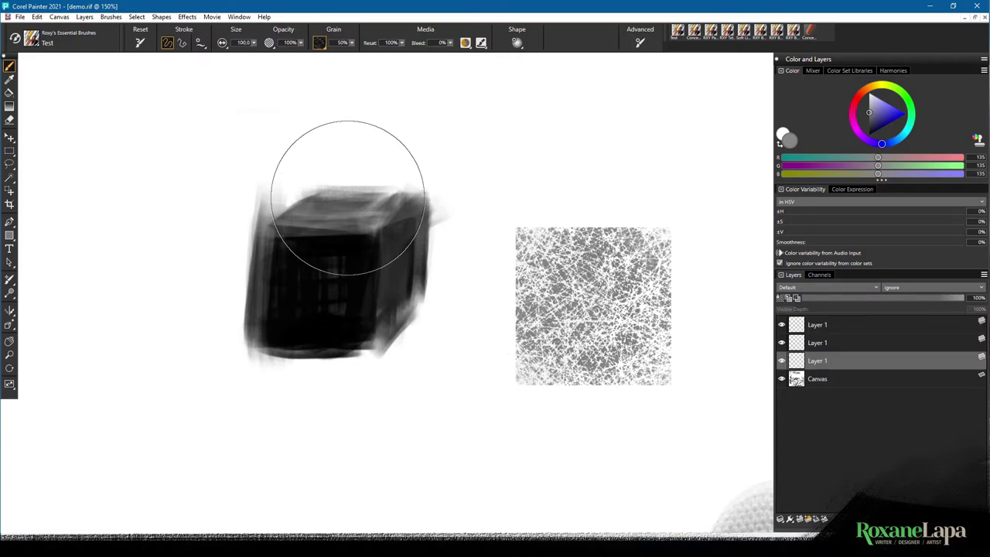
{"action": "left_click", "coordinate": [10, 137]}
{"action": "left_click_drag", "start_coordinate": [632, 345], "coordinate": [373, 307]}
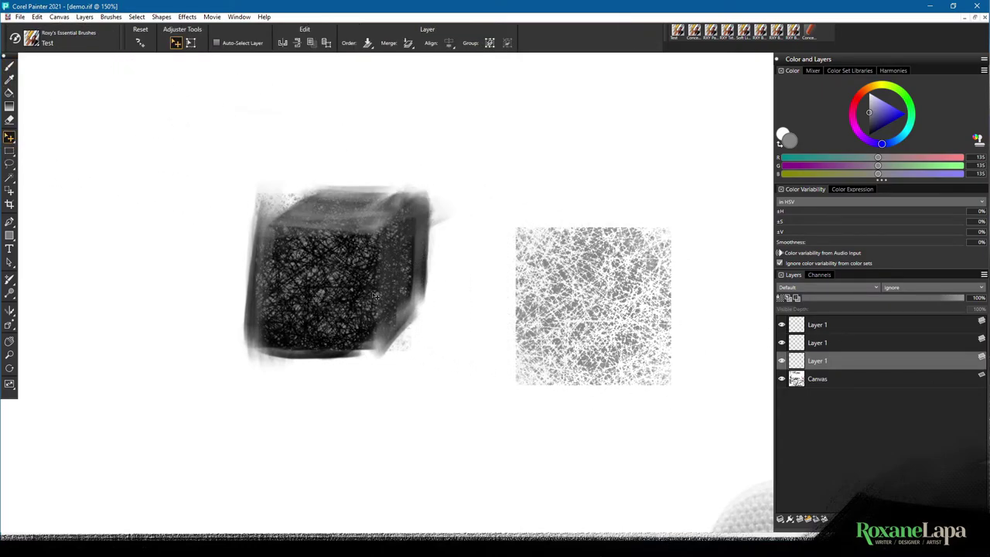
Distort the moved texture square so its corners fit the cube's front face, and apply the transform
{"action": "left_click", "coordinate": [191, 43]}
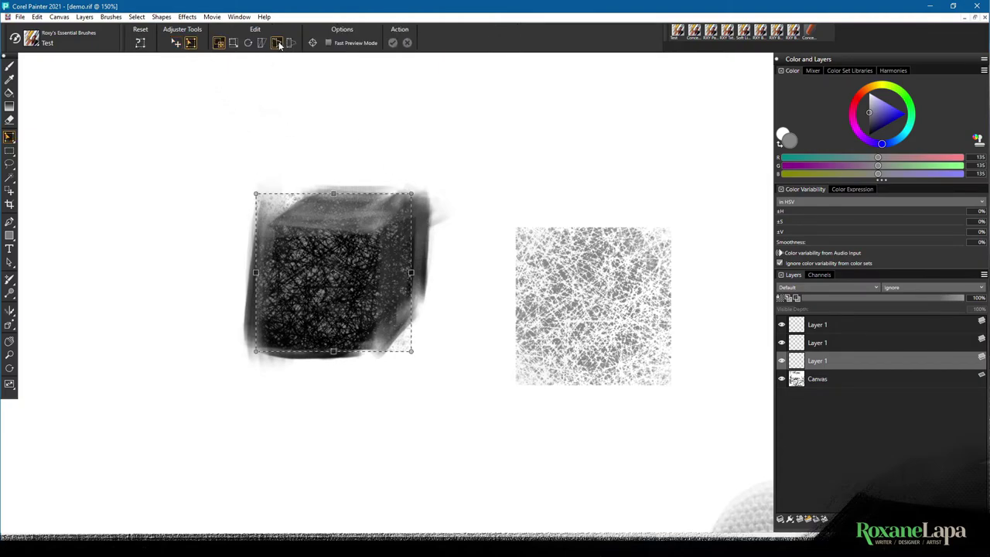
{"action": "left_click", "coordinate": [276, 43]}
{"action": "left_click_drag", "start_coordinate": [411, 194], "coordinate": [374, 231]}
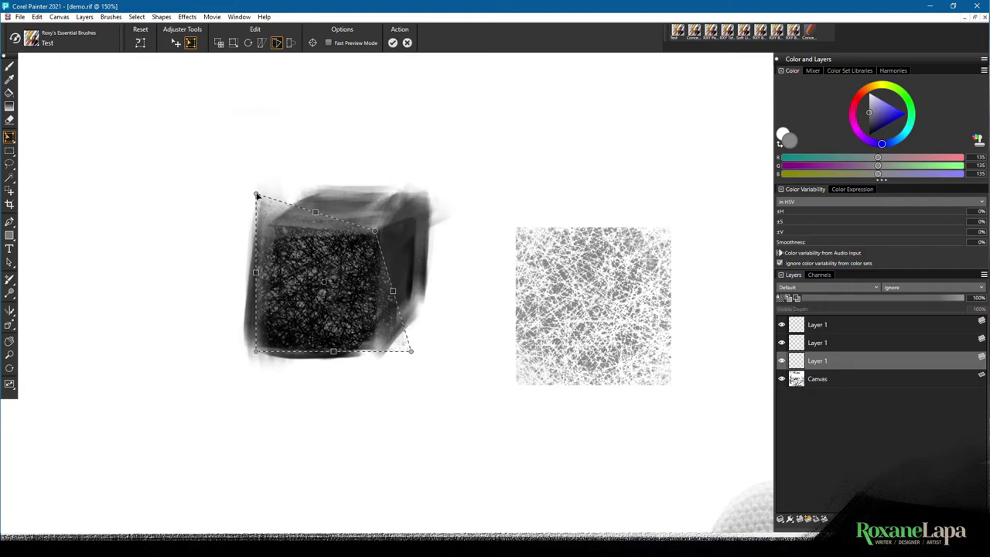
{"action": "left_click_drag", "start_coordinate": [257, 194], "coordinate": [259, 224]}
{"action": "left_click_drag", "start_coordinate": [411, 351], "coordinate": [376, 346]}
{"action": "left_click_drag", "start_coordinate": [256, 351], "coordinate": [259, 338]}
{"action": "left_click_drag", "start_coordinate": [260, 224], "coordinate": [259, 233]}
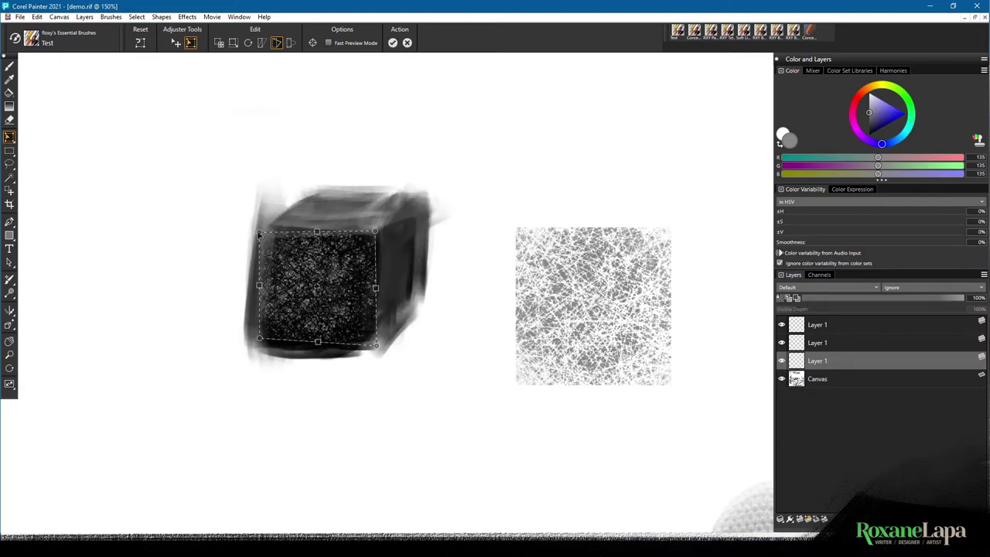
{"action": "key", "text": "Return"}
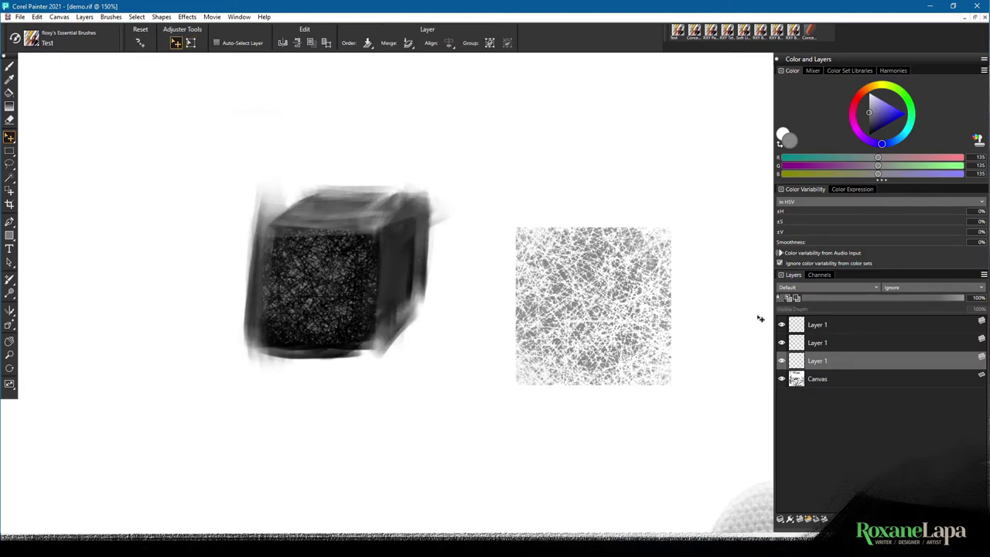
Move the middle layer's texture square onto the cube's side face and distort its corners to match that face
{"action": "left_click", "coordinate": [831, 343]}
{"action": "left_click_drag", "start_coordinate": [571, 309], "coordinate": [421, 262]}
{"action": "left_click", "coordinate": [190, 42]}
{"action": "left_click", "coordinate": [276, 43]}
{"action": "left_click_drag", "start_coordinate": [521, 180], "coordinate": [430, 201]}
{"action": "left_click_drag", "start_coordinate": [366, 181], "coordinate": [372, 232]}
{"action": "left_click_drag", "start_coordinate": [522, 337], "coordinate": [423, 298]}
{"action": "left_click_drag", "start_coordinate": [367, 337], "coordinate": [376, 344]}
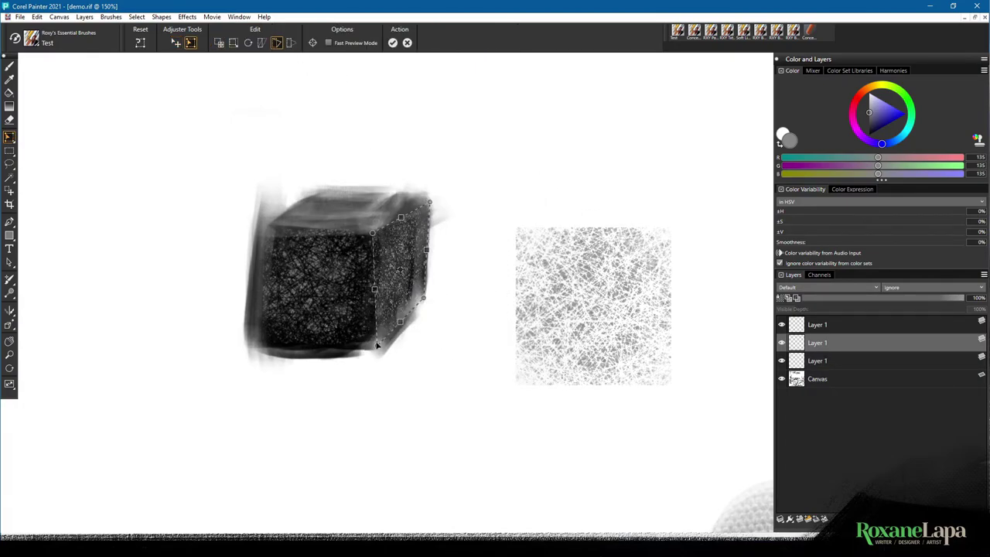
{"action": "key", "text": "Return"}
Move the uppermost layer's texture square onto the cube's top face and distort its corners to match that face
{"action": "left_click", "coordinate": [850, 324]}
{"action": "left_click_drag", "start_coordinate": [593, 320], "coordinate": [342, 192]}
{"action": "left_click", "coordinate": [190, 43]}
{"action": "left_click", "coordinate": [276, 42]}
{"action": "left_click_drag", "start_coordinate": [266, 258], "coordinate": [271, 226]}
{"action": "left_click_drag", "start_coordinate": [266, 99], "coordinate": [324, 189]}
{"action": "left_click_drag", "start_coordinate": [421, 99], "coordinate": [422, 200]}
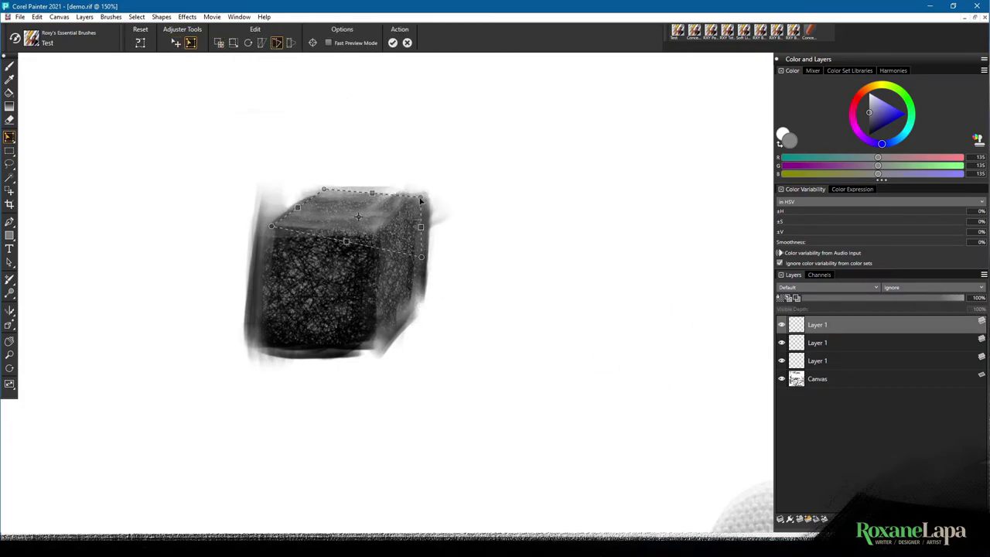
{"action": "left_click_drag", "start_coordinate": [422, 257], "coordinate": [374, 234]}
{"action": "left_click_drag", "start_coordinate": [324, 189], "coordinate": [313, 193]}
{"action": "left_click_drag", "start_coordinate": [271, 226], "coordinate": [263, 232]}
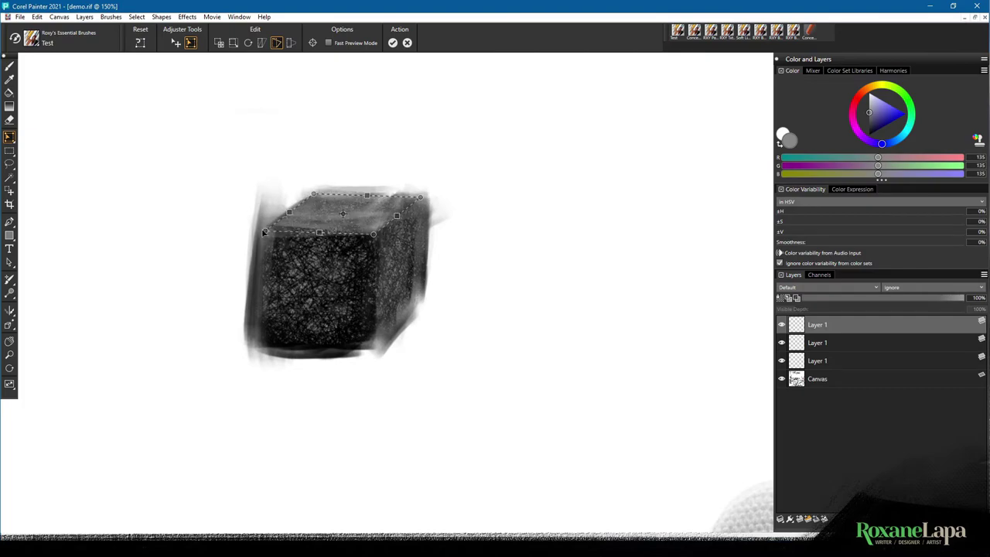
{"action": "key", "text": "Return"}
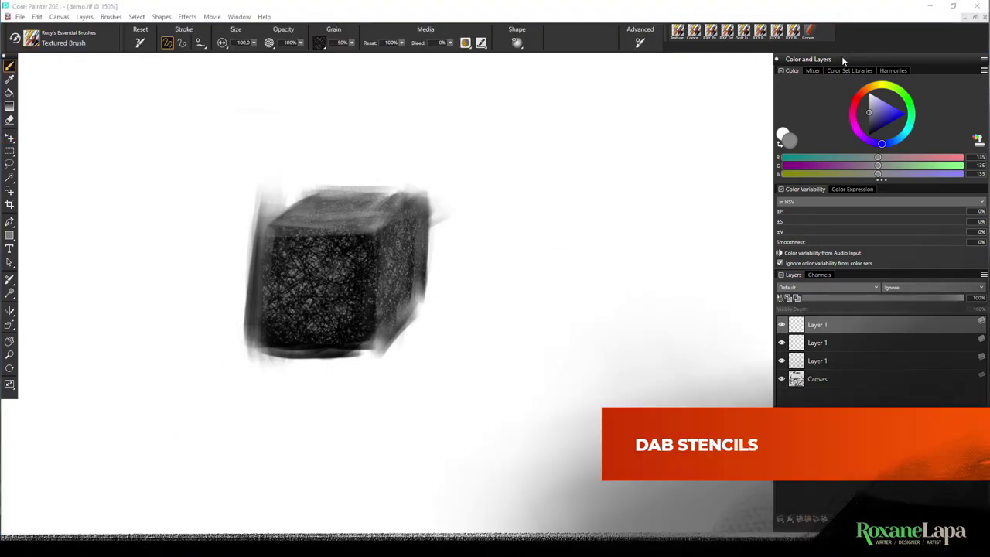
Change the Textured Brush's method subcategory to Soft Cover in its general settings
{"action": "left_click", "coordinate": [843, 60]}
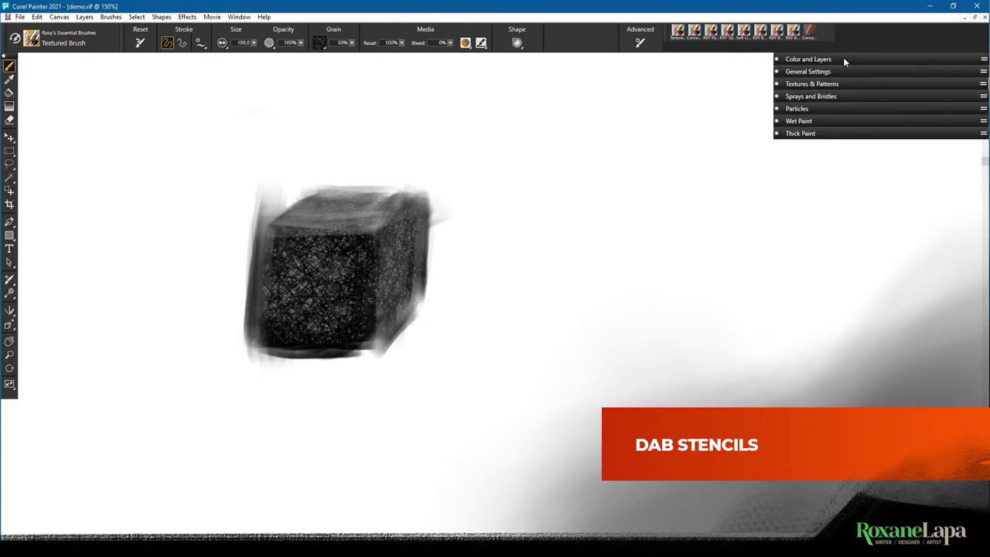
{"action": "left_click", "coordinate": [828, 71]}
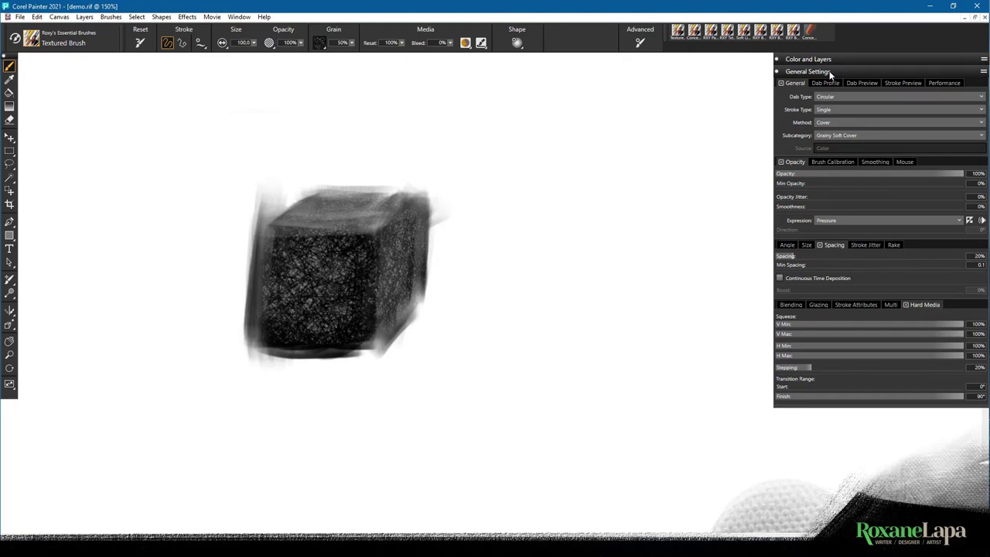
{"action": "left_click", "coordinate": [845, 137]}
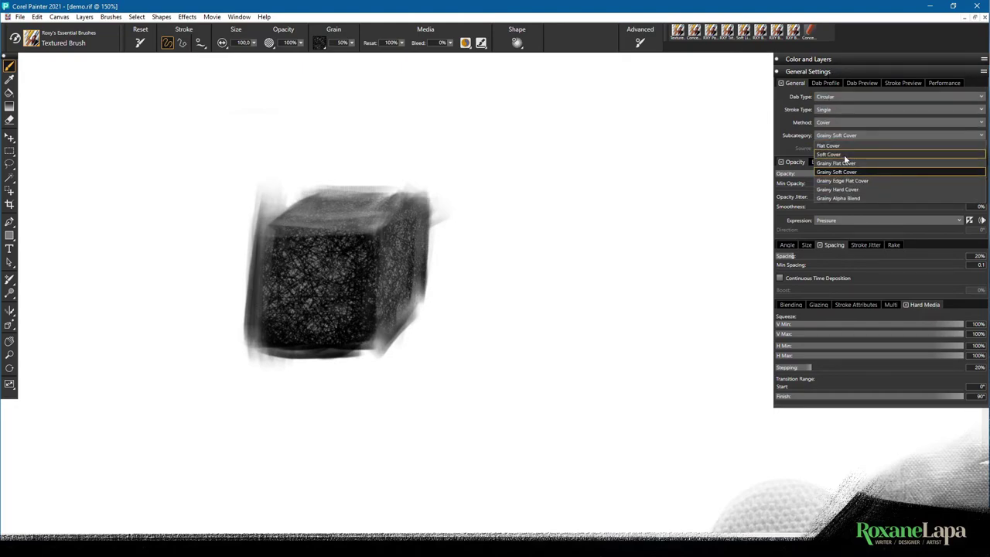
{"action": "left_click", "coordinate": [845, 156]}
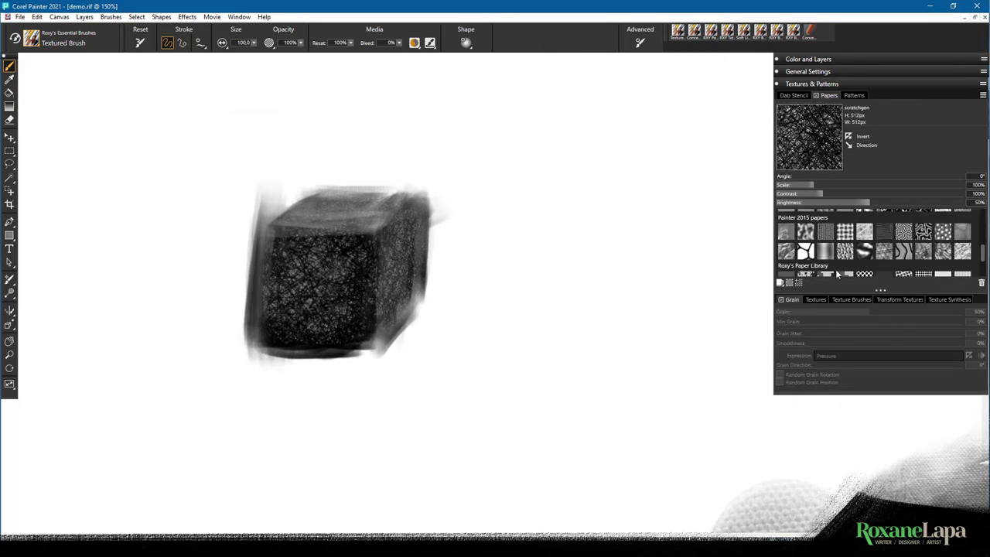
Choose a woven cloth paper for the dab stencil with Paper as its source, and paint blue-grey test strokes beside the cube
{"action": "left_click", "coordinate": [794, 96]}
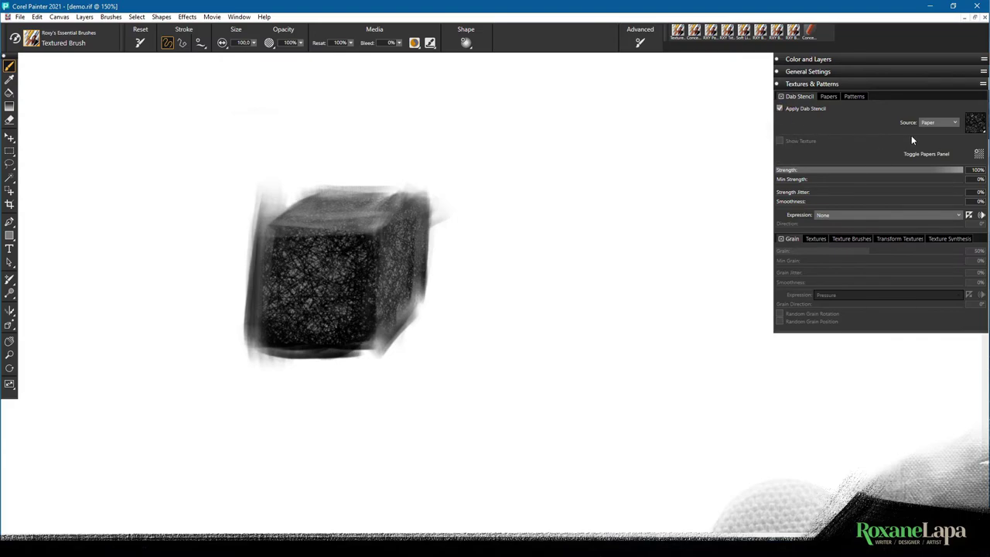
{"action": "left_click", "coordinate": [975, 123]}
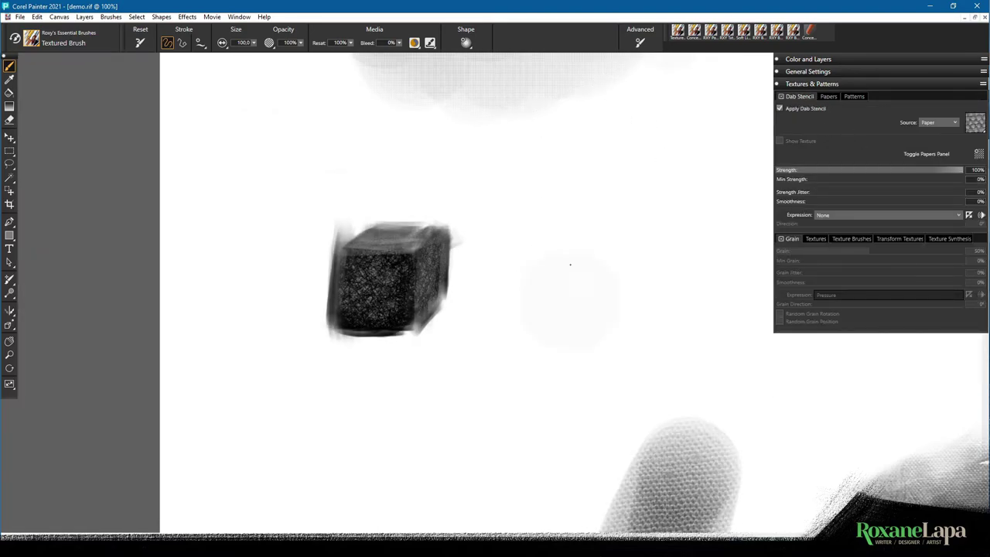
{"action": "mouse_move", "coordinate": [545, 162]}
{"action": "left_mouse_down"}
{"action": "mouse_move", "coordinate": [553, 371]}
{"action": "mouse_move", "coordinate": [642, 255]}
{"action": "left_mouse_up"}
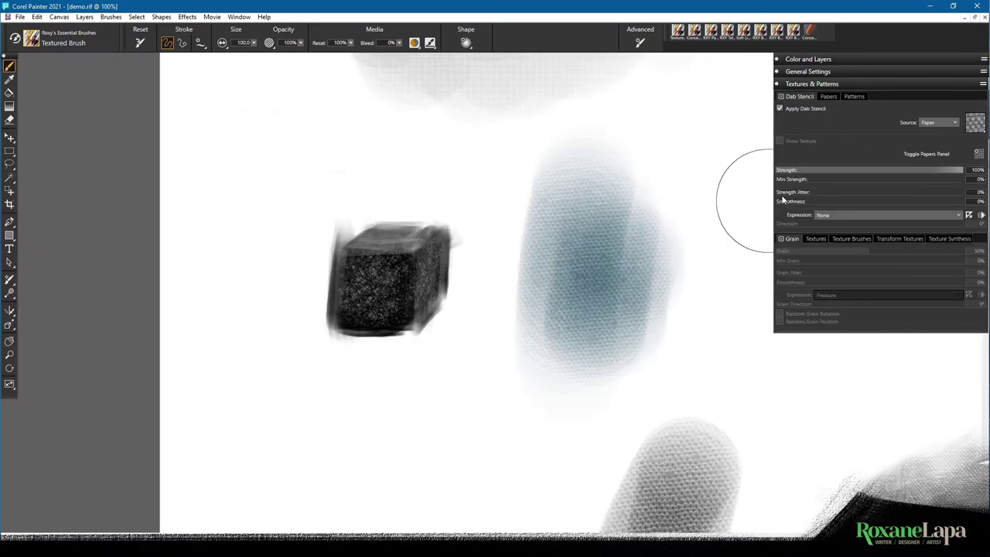
Open the settings of the WT-OldBookCloth paper and extend the blue-grey patch with more overlapping textured strokes
{"action": "left_click", "coordinate": [828, 97]}
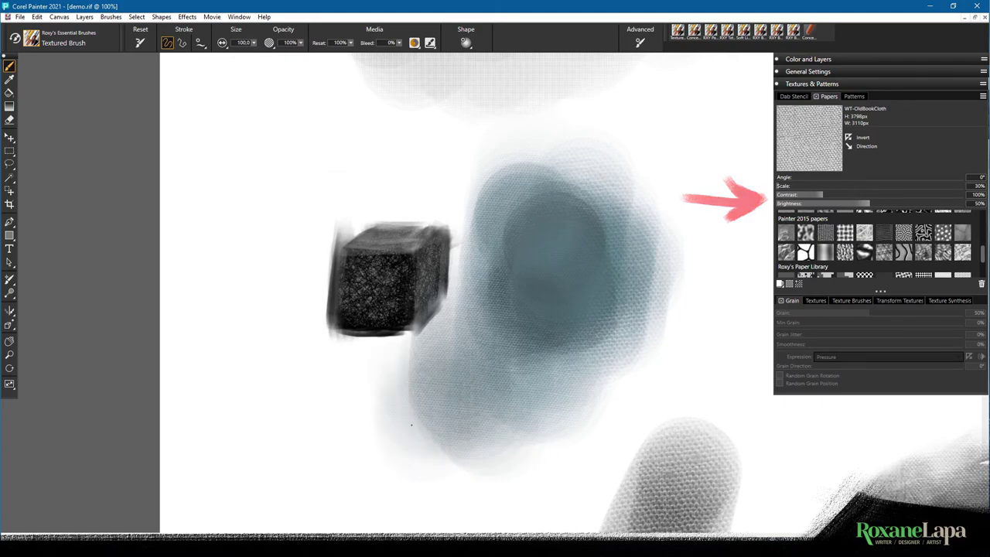
{"action": "left_click_drag", "start_coordinate": [411, 424], "coordinate": [391, 464]}
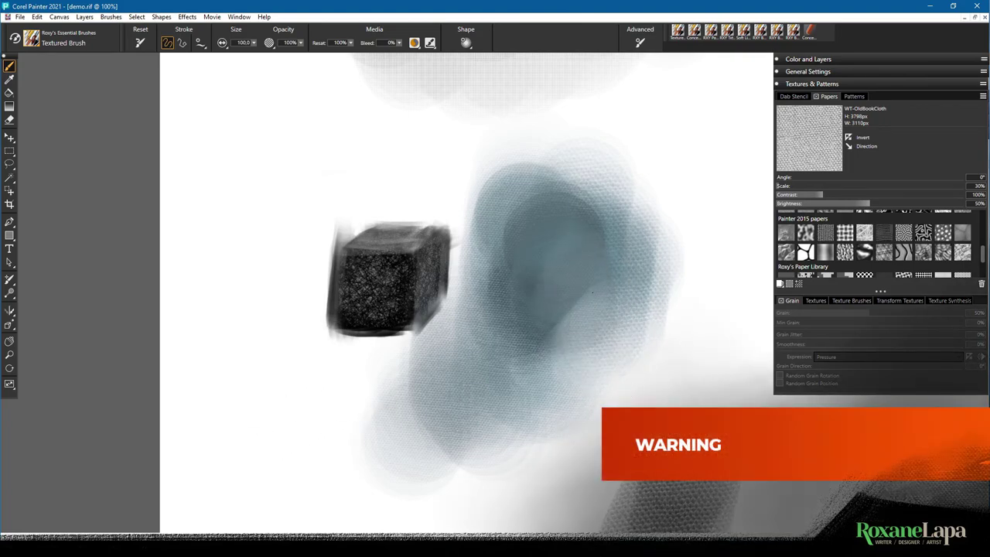
{"action": "left_click_drag", "start_coordinate": [637, 238], "coordinate": [599, 464]}
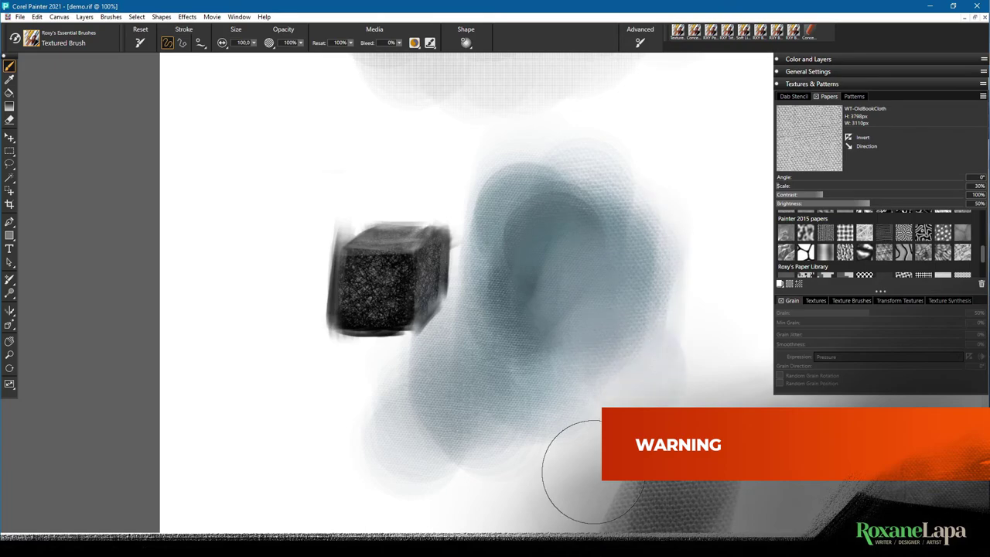
Review the dab stencil settings and browse the brushes in the Roxys Textured Brushes category
{"action": "left_click", "coordinate": [797, 96]}
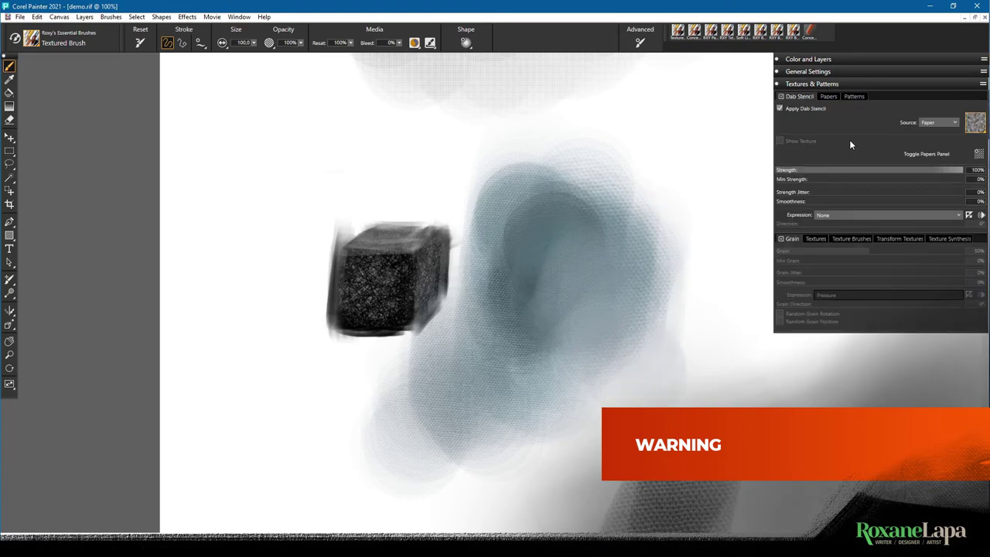
{"action": "left_click", "coordinate": [31, 41]}
{"action": "left_click", "coordinate": [66, 312]}
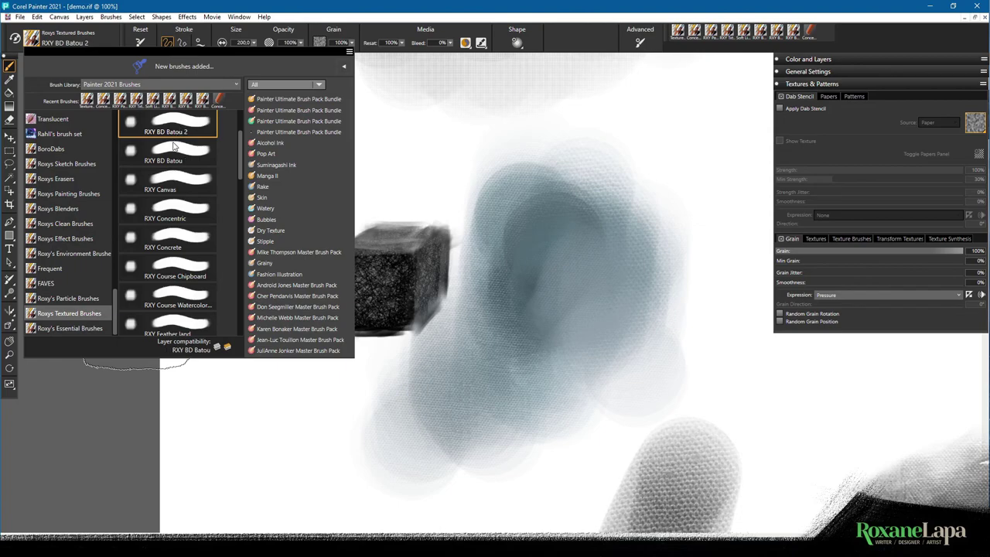
{"action": "scroll", "coordinate": [174, 178], "scroll_direction": "down", "scroll_amount": 8}
{"action": "scroll", "coordinate": [169, 200], "scroll_direction": "down", "scroll_amount": 5}
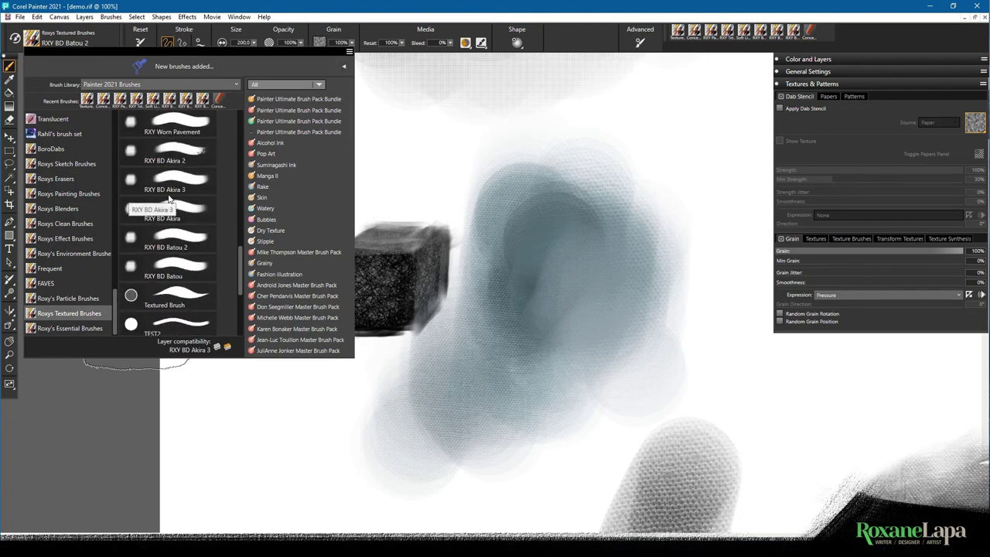
{"action": "scroll", "coordinate": [169, 199], "scroll_direction": "up", "scroll_amount": 10}
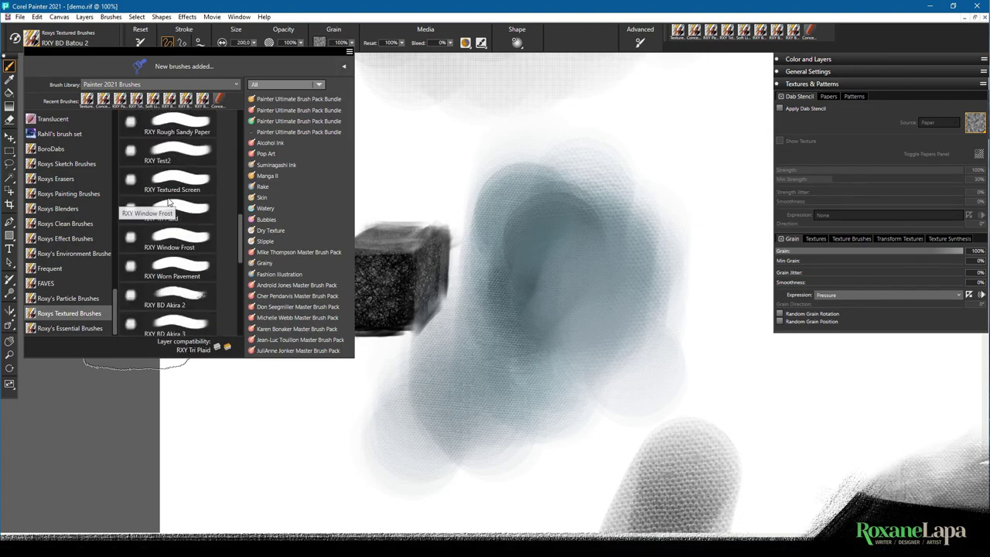
{"action": "left_click", "coordinate": [409, 5]}
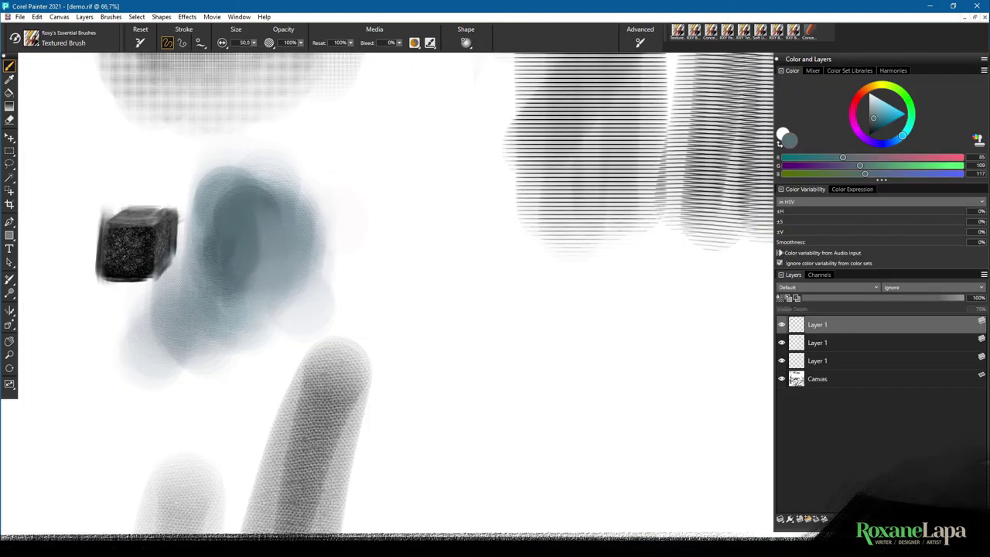
Block in a head shape over the blue-grey patch at brush size 50, with lighter forehead, cheek and chin areas
{"action": "mouse_move", "coordinate": [225, 287]}
{"action": "left_mouse_down"}
{"action": "mouse_move", "coordinate": [306, 368]}
{"action": "mouse_move", "coordinate": [309, 278]}
{"action": "mouse_move", "coordinate": [258, 180]}
{"action": "mouse_move", "coordinate": [324, 255]}
{"action": "left_mouse_up"}
{"action": "left_click", "coordinate": [373, 213], "text": "alt"}
{"action": "mouse_move", "coordinate": [288, 218]}
{"action": "left_mouse_down"}
{"action": "mouse_move", "coordinate": [290, 230]}
{"action": "mouse_move", "coordinate": [299, 209]}
{"action": "left_mouse_up"}
{"action": "mouse_move", "coordinate": [305, 287]}
{"action": "left_mouse_down"}
{"action": "mouse_move", "coordinate": [272, 291]}
{"action": "mouse_move", "coordinate": [321, 275]}
{"action": "left_mouse_up"}
{"action": "left_click_drag", "start_coordinate": [312, 344], "coordinate": [301, 357]}
Sample the dark blue-grey, reduce the brush to size 25, and paint the eye sockets, nose and mouth shadows, jaw and hairline
{"action": "left_click", "coordinate": [249, 228], "text": "alt"}
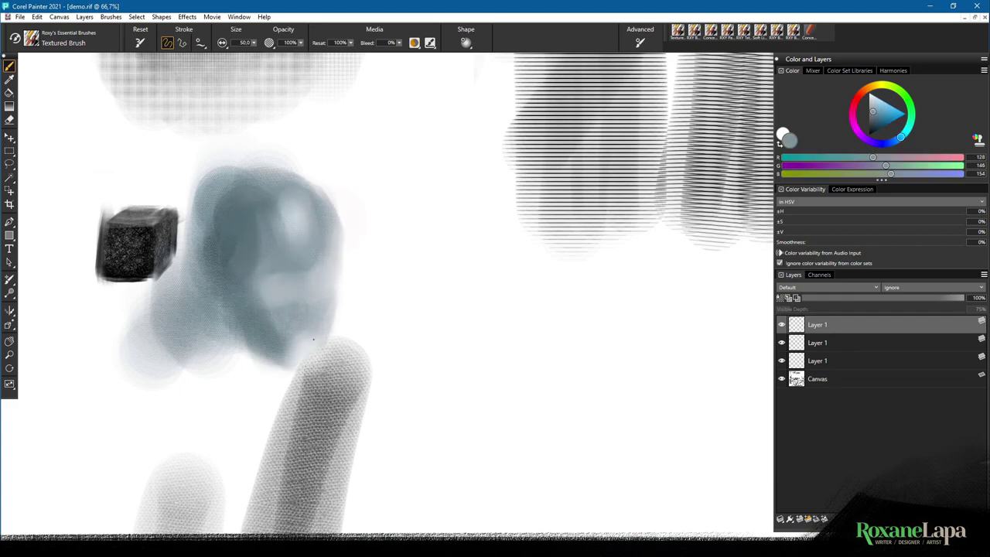
{"action": "key", "text": "bracketleft"}
{"action": "key", "text": "bracketleft"}
{"action": "key", "text": "bracketleft"}
{"action": "key", "text": "bracketleft"}
{"action": "key", "text": "bracketleft"}
{"action": "key", "text": "ctrl+plus"}
{"action": "left_click_drag", "start_coordinate": [389, 241], "coordinate": [408, 290]}
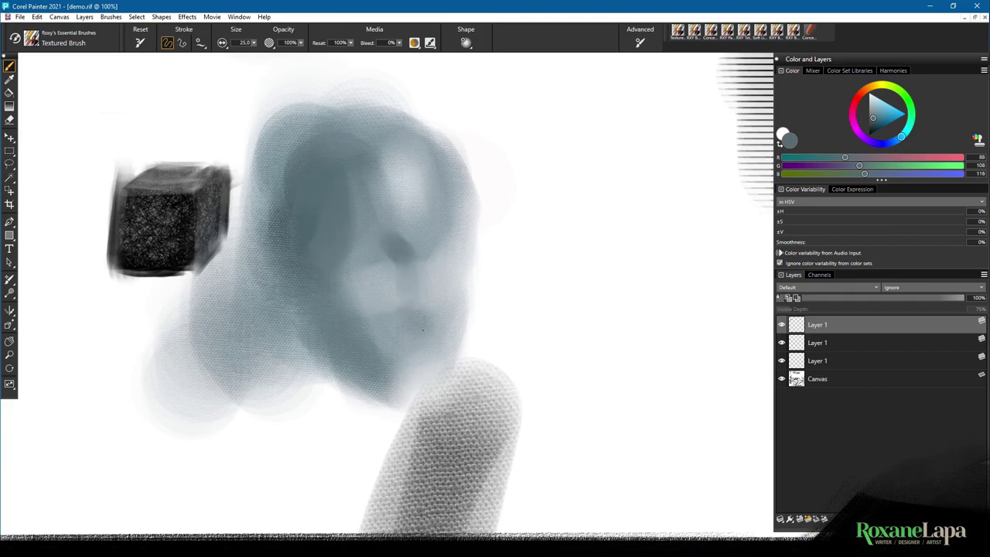
{"action": "mouse_move", "coordinate": [440, 248]}
{"action": "left_mouse_down"}
{"action": "mouse_move", "coordinate": [414, 250]}
{"action": "mouse_move", "coordinate": [372, 252]}
{"action": "left_mouse_up"}
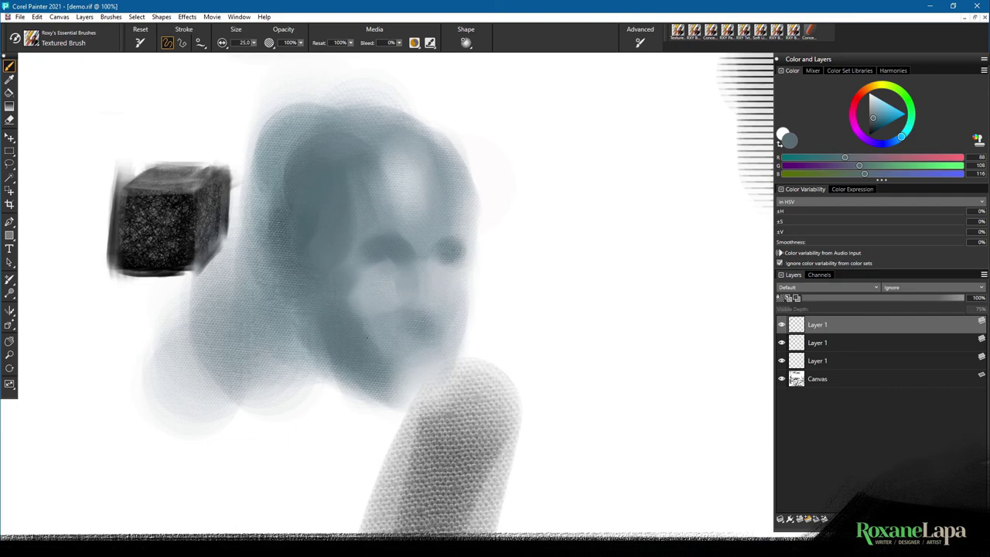
{"action": "mouse_move", "coordinate": [392, 363]}
{"action": "left_mouse_down"}
{"action": "mouse_move", "coordinate": [414, 401]}
{"action": "mouse_move", "coordinate": [410, 387]}
{"action": "left_mouse_up"}
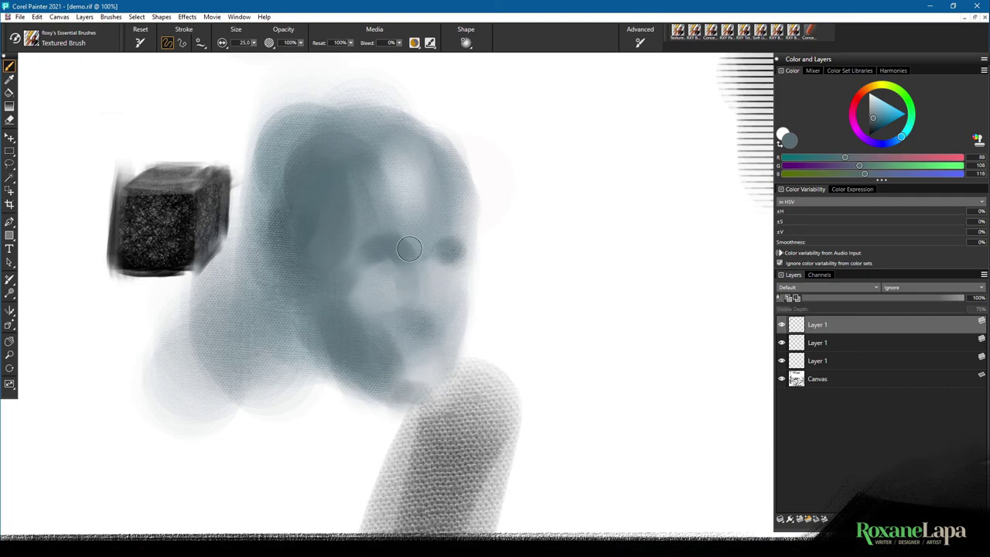
{"action": "mouse_move", "coordinate": [332, 128]}
{"action": "left_mouse_down"}
{"action": "mouse_move", "coordinate": [328, 151]}
{"action": "mouse_move", "coordinate": [379, 123]}
{"action": "mouse_move", "coordinate": [323, 176]}
{"action": "left_mouse_up"}
Set the brush size to 10 and refine the lips and nose of the face using greys sampled from it
{"action": "left_click", "coordinate": [241, 43]}
{"action": "type", "text": "10"}
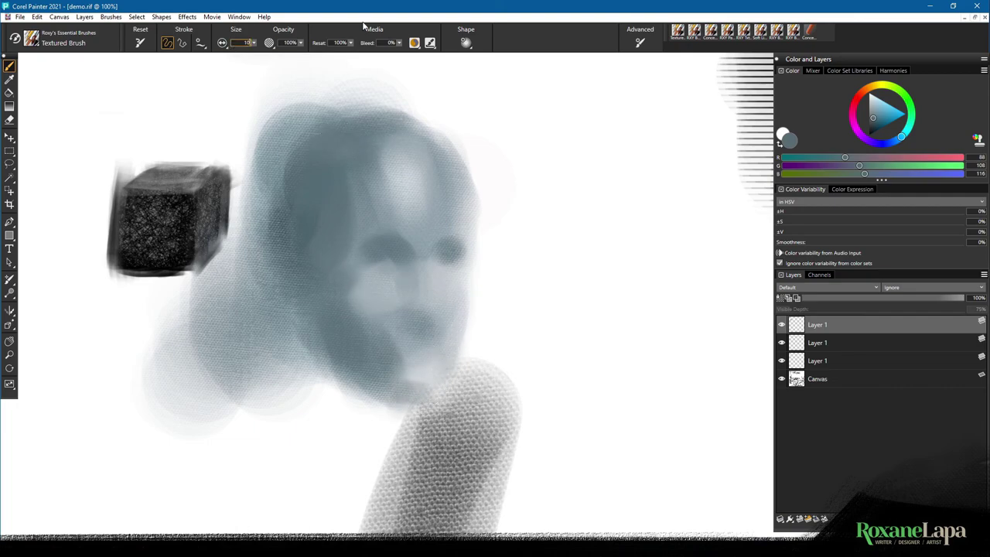
{"action": "left_click", "coordinate": [398, 318], "text": "alt"}
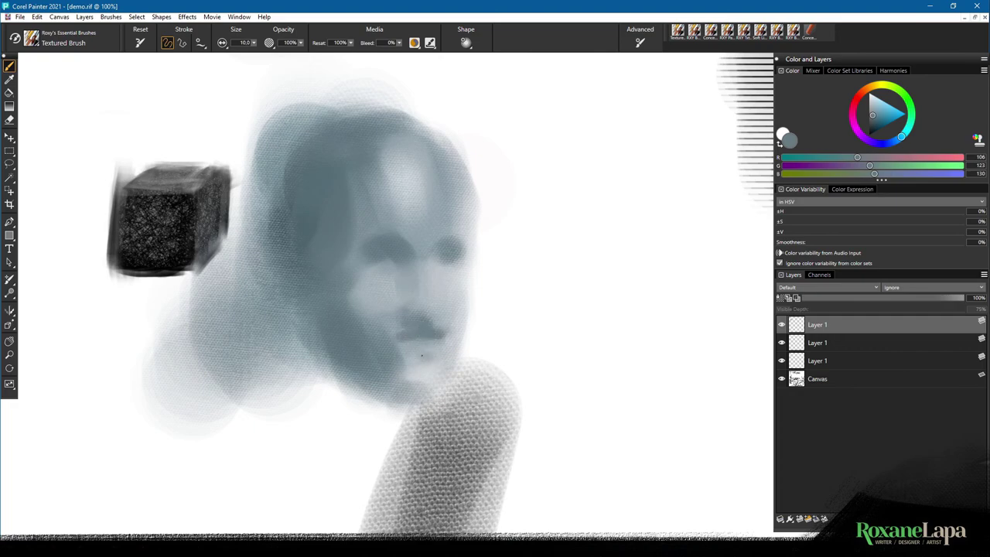
{"action": "mouse_move", "coordinate": [421, 355]}
{"action": "left_mouse_down"}
{"action": "mouse_move", "coordinate": [380, 289]}
{"action": "mouse_move", "coordinate": [439, 341]}
{"action": "mouse_move", "coordinate": [412, 314]}
{"action": "mouse_move", "coordinate": [421, 315]}
{"action": "mouse_move", "coordinate": [444, 289]}
{"action": "left_mouse_up"}
{"action": "left_click", "coordinate": [424, 345], "text": "alt"}
{"action": "left_click", "coordinate": [416, 314], "text": "alt"}
Sample white from the background and paint highlights on the nose, cheeks and lower lip
{"action": "left_click", "coordinate": [512, 262], "text": "alt"}
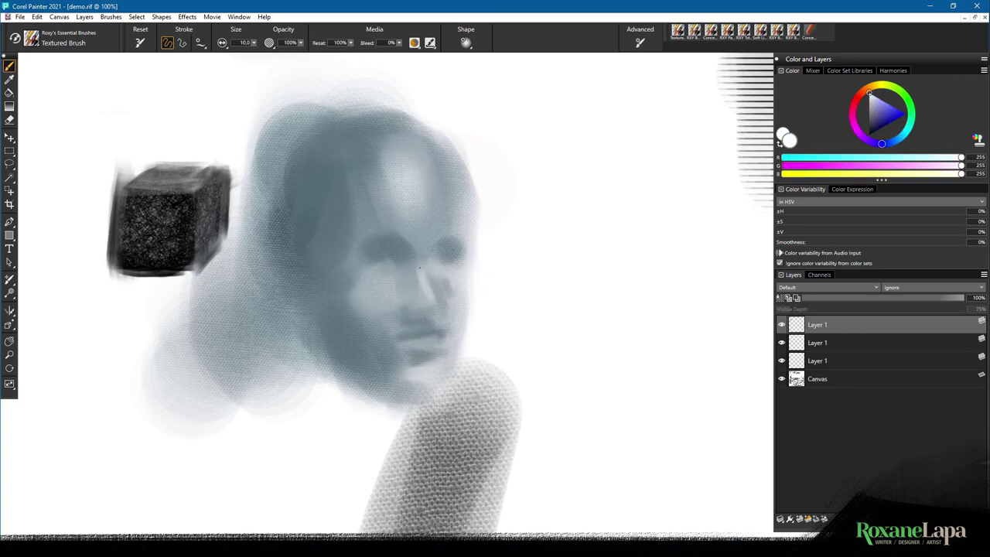
{"action": "left_click_drag", "start_coordinate": [414, 255], "coordinate": [432, 303]}
{"action": "left_click_drag", "start_coordinate": [373, 283], "coordinate": [391, 271]}
{"action": "left_click_drag", "start_coordinate": [445, 280], "coordinate": [444, 267]}
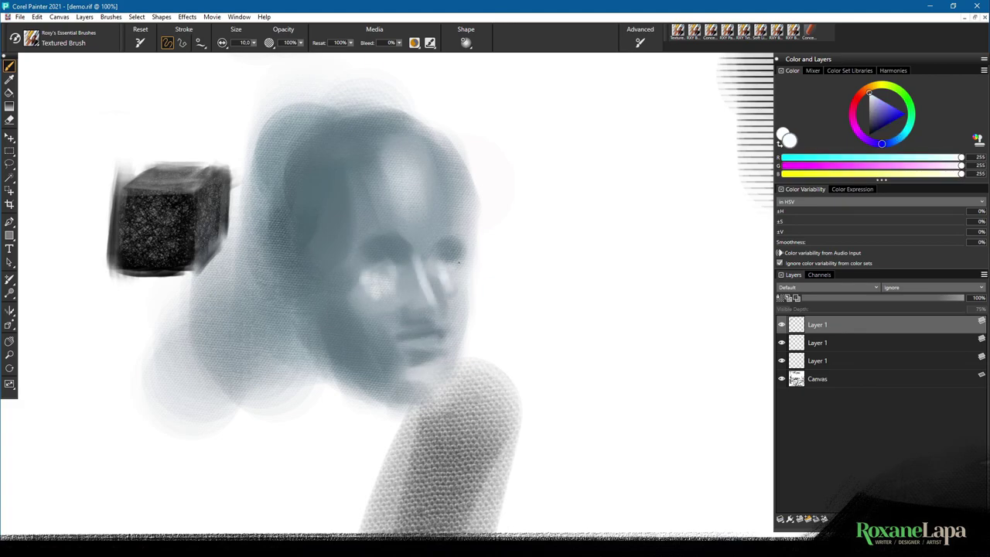
{"action": "left_click_drag", "start_coordinate": [377, 279], "coordinate": [410, 309]}
{"action": "left_click_drag", "start_coordinate": [414, 344], "coordinate": [442, 336]}
Sample blue-grey tones from the face and darken the line between the lips
{"action": "left_click", "coordinate": [398, 267], "text": "alt"}
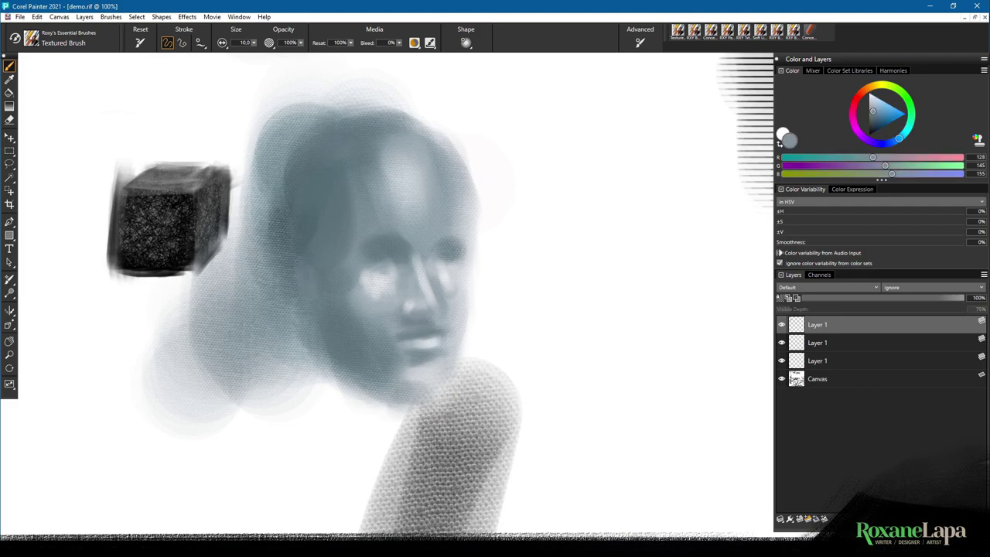
{"action": "left_click", "coordinate": [416, 336], "text": "alt"}
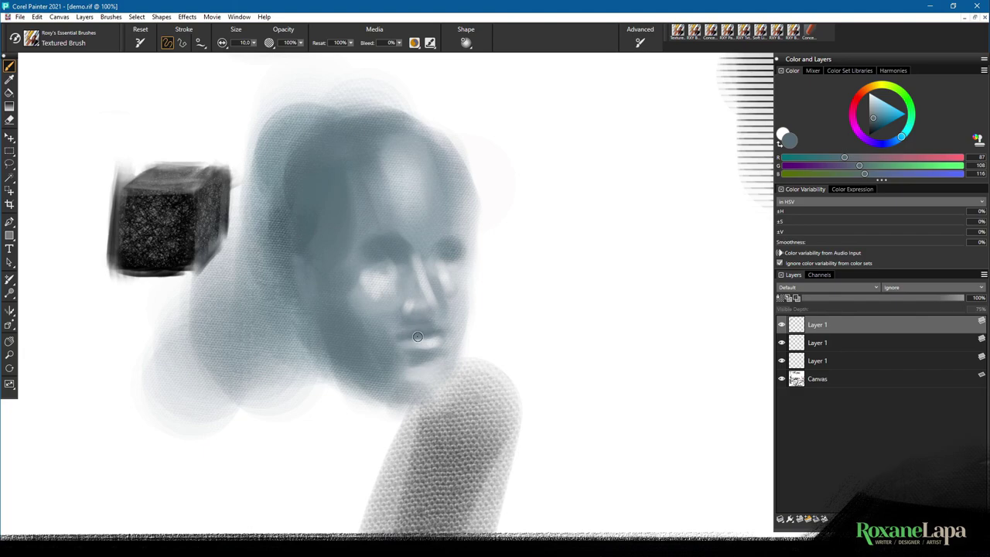
{"action": "left_click_drag", "start_coordinate": [451, 338], "coordinate": [434, 340]}
Set the brush size to 50 and glaze a peach skin tone over the lit side of the face and forehead
{"action": "left_click", "coordinate": [244, 43]}
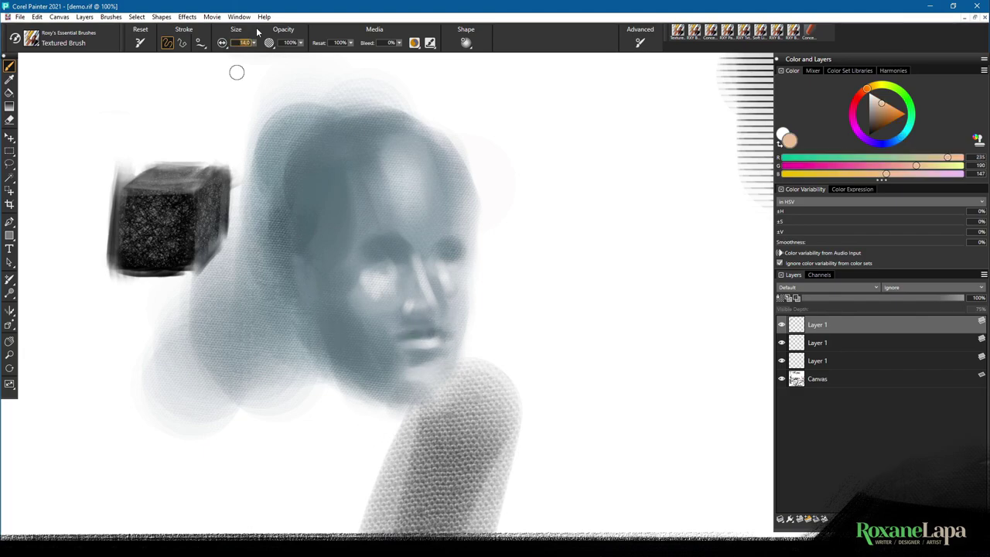
{"action": "type", "text": "50"}
{"action": "key", "text": "Return"}
{"action": "mouse_move", "coordinate": [447, 268]}
{"action": "left_mouse_down"}
{"action": "mouse_move", "coordinate": [418, 174]}
{"action": "mouse_move", "coordinate": [397, 319]}
{"action": "mouse_move", "coordinate": [458, 201]}
{"action": "left_mouse_up"}
{"action": "left_click_drag", "start_coordinate": [382, 189], "coordinate": [358, 237]}
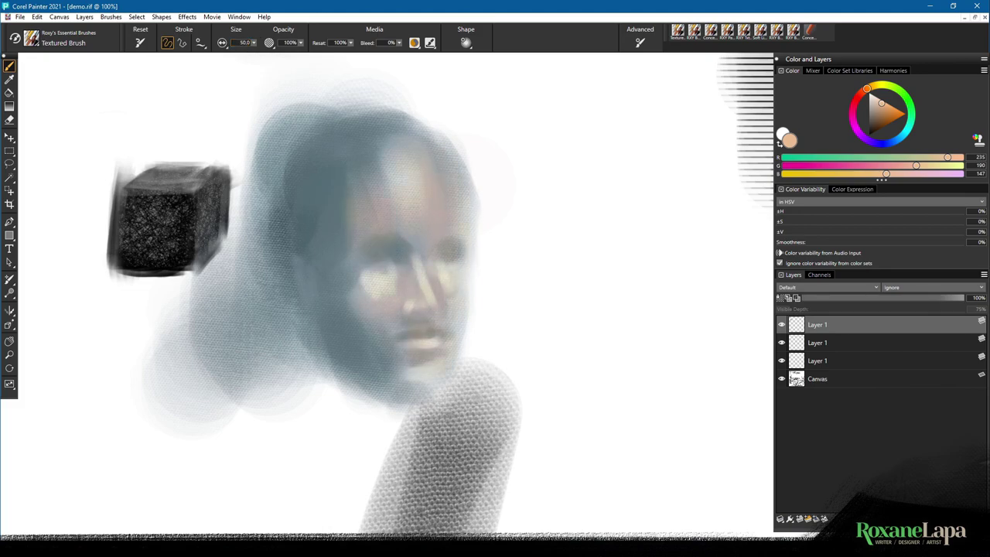